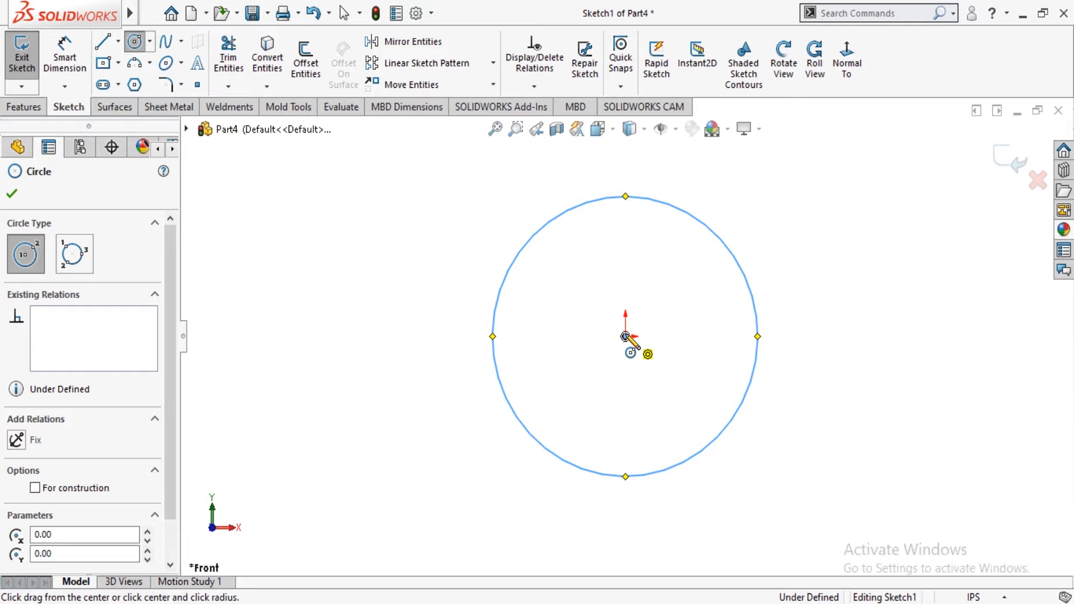
Step: Sketch a smaller circle centred on the origin inside the existing circle
drag(626, 336, 671, 420)
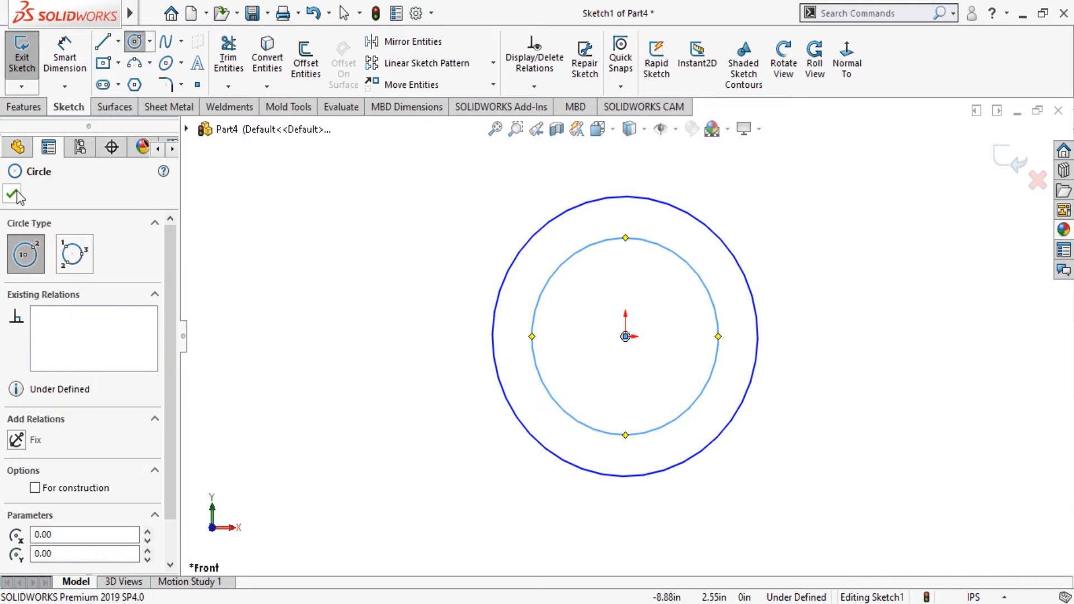
click(13, 195)
Step: Switch the document units from IPS to MMGS before dimensioning the circles
click(77, 57)
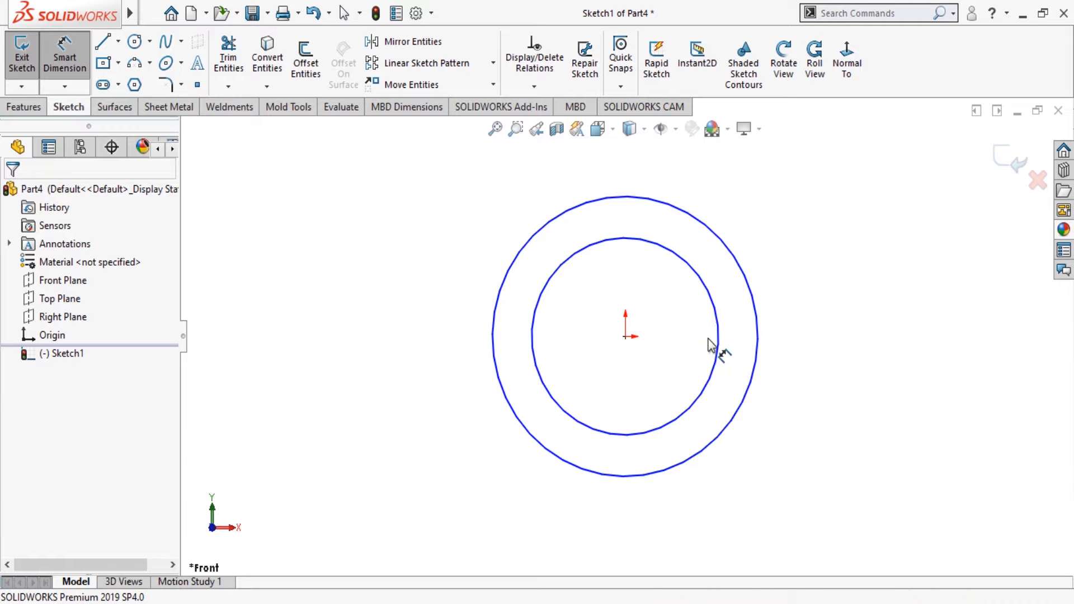
click(759, 354)
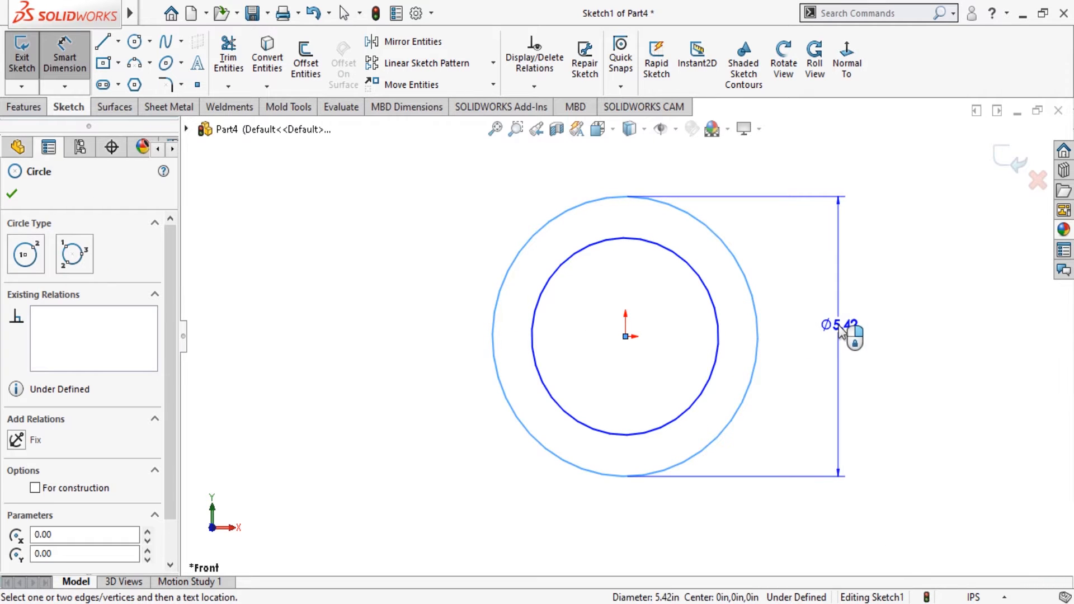
key(Escape)
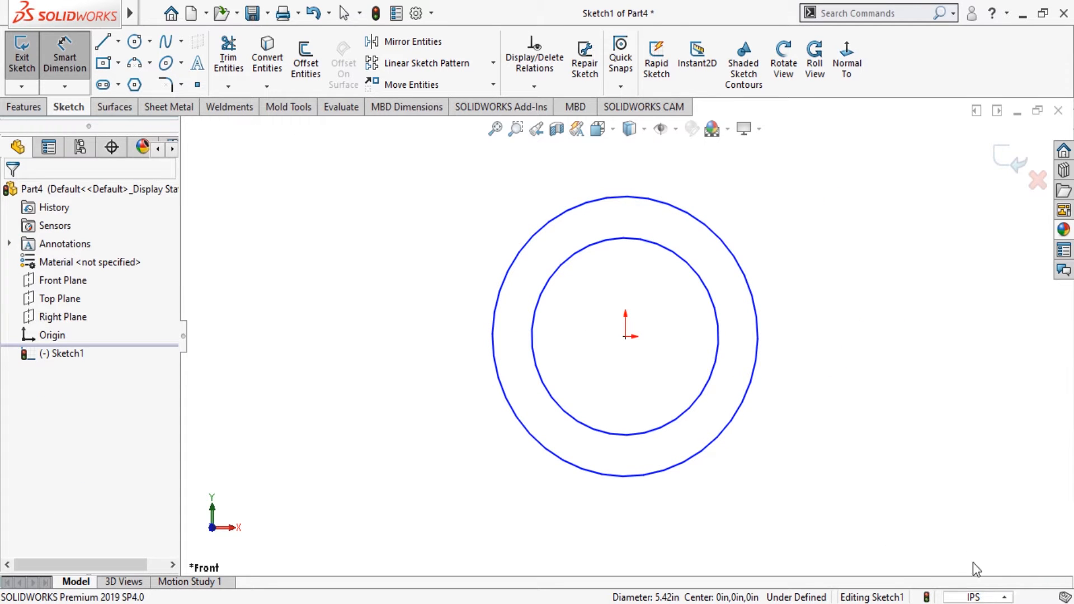
click(965, 526)
click(740, 400)
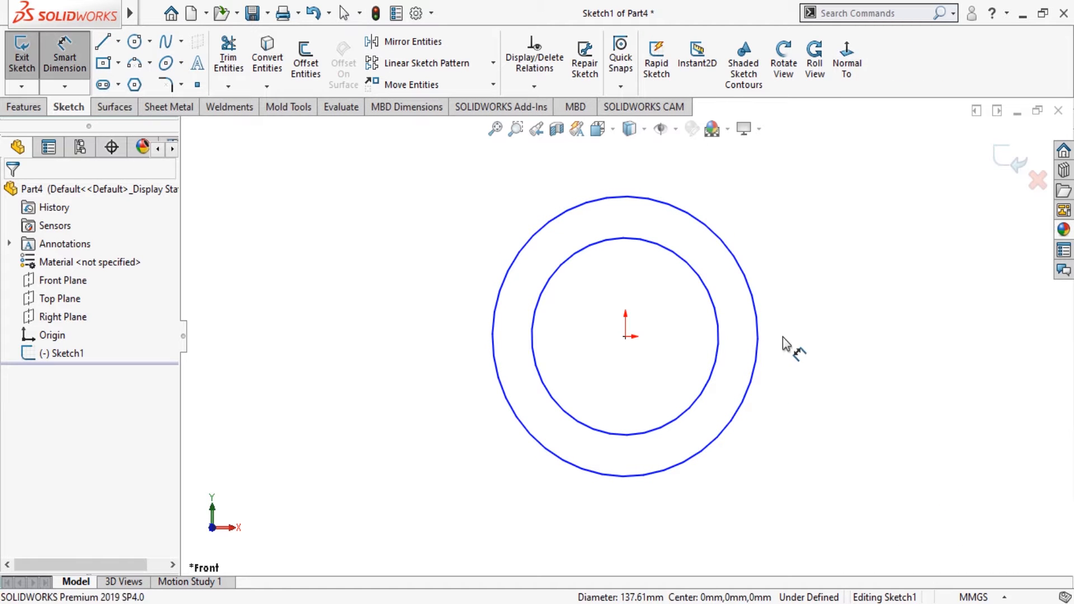
Step: Dimension the outer circle with a diameter of 70 mm
click(762, 339)
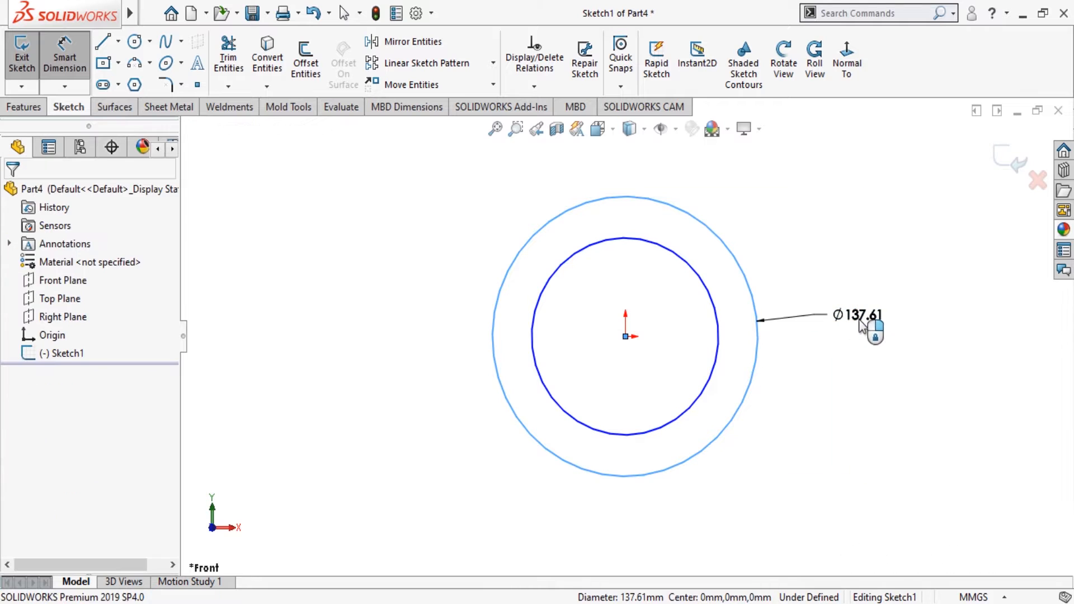
click(869, 339)
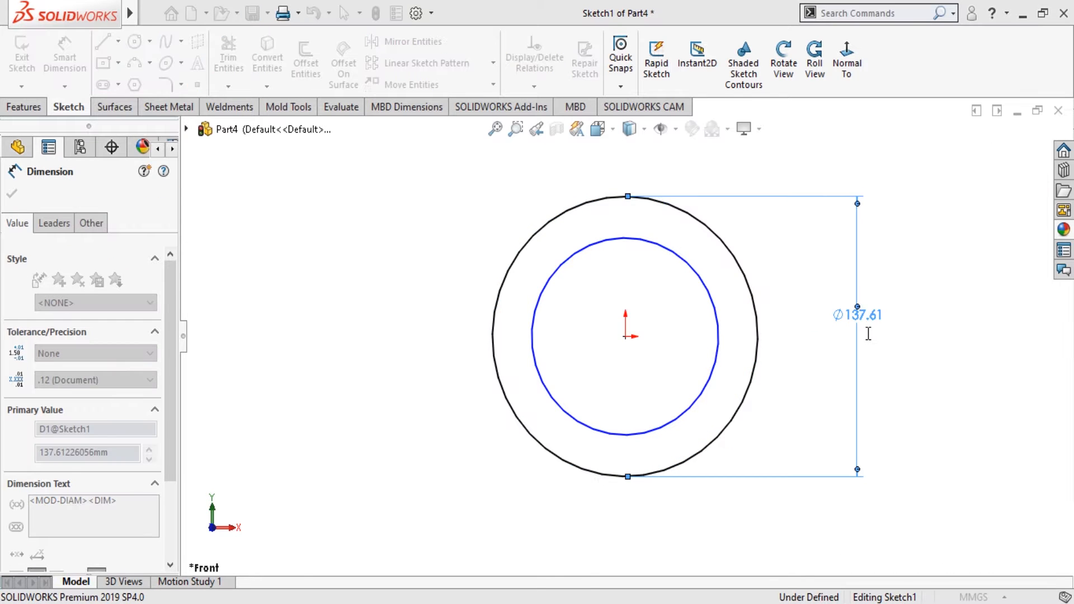
text(70)
key(Return)
Step: Dimension the inner circle with a diameter of 40 mm
click(717, 358)
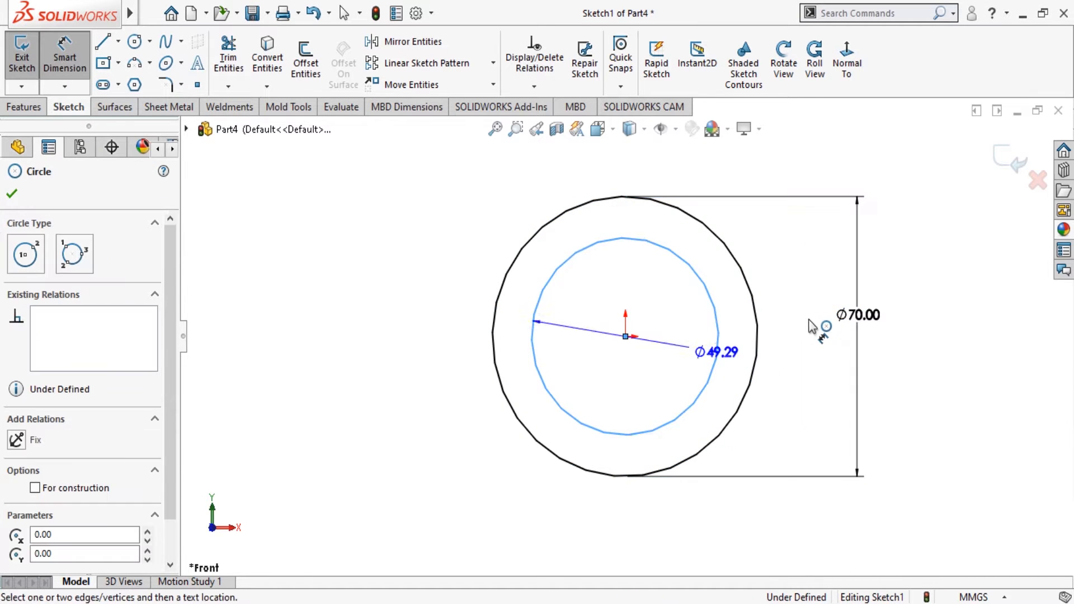
click(821, 347)
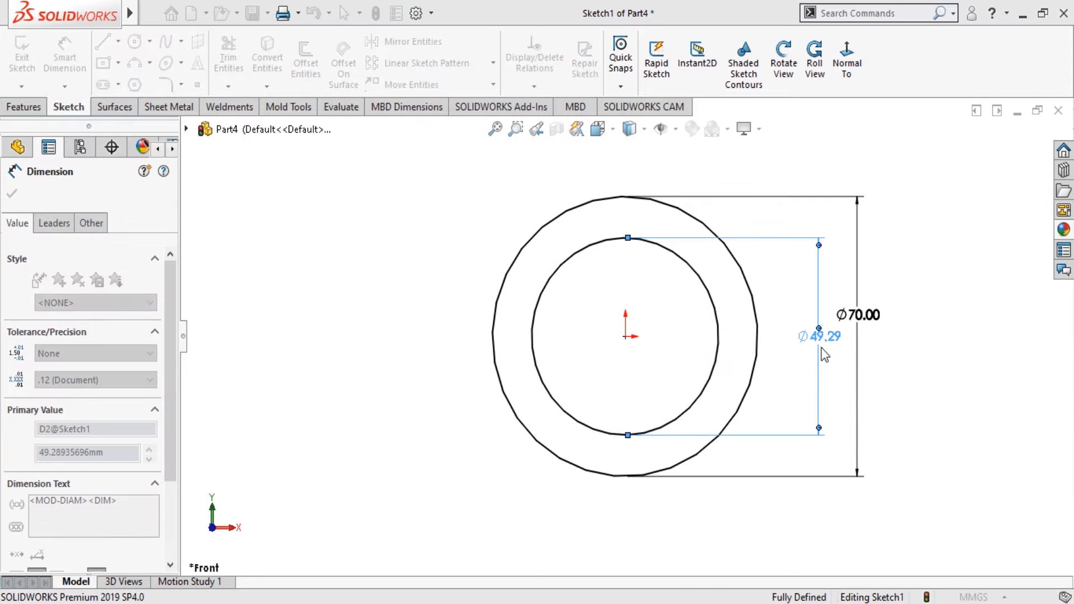
text(40)
key(Return)
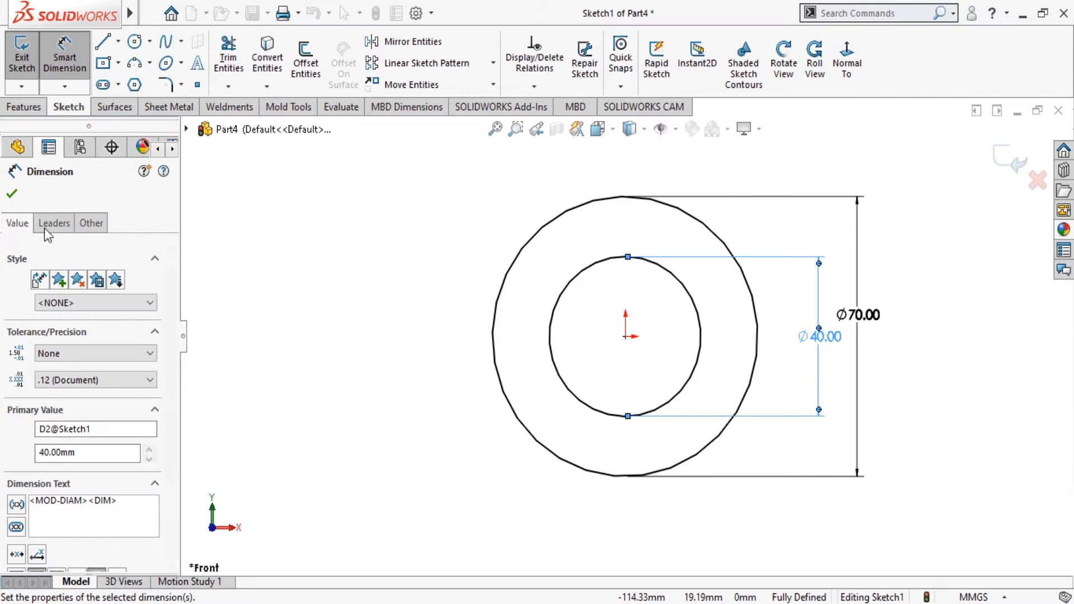
click(16, 198)
Step: Extrude the ring profile as a blind boss 50 mm deep
click(39, 107)
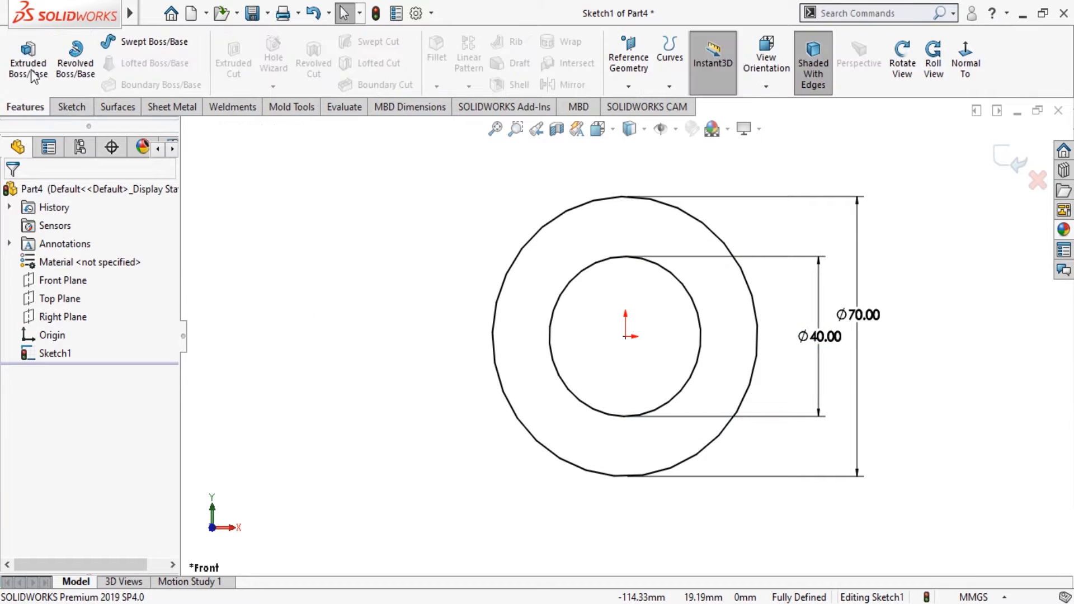
click(28, 56)
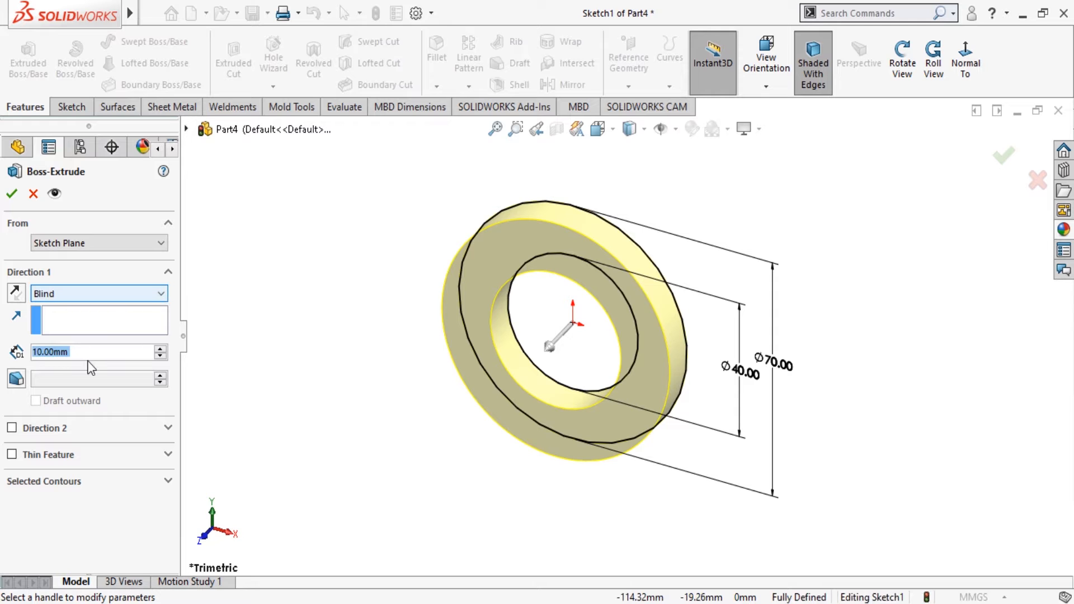
text(50)
key(Return)
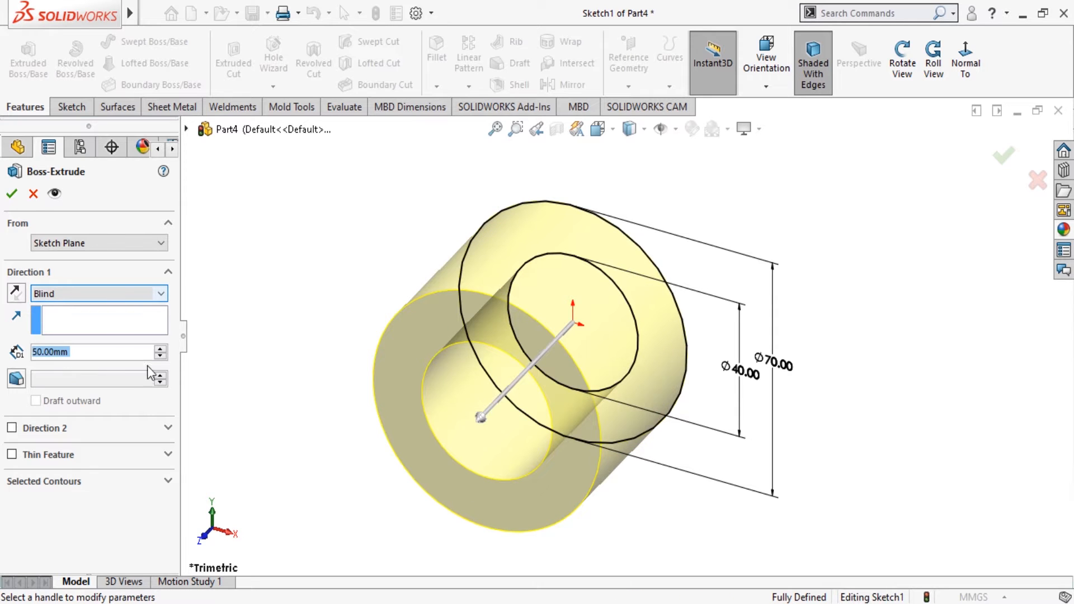
click(11, 194)
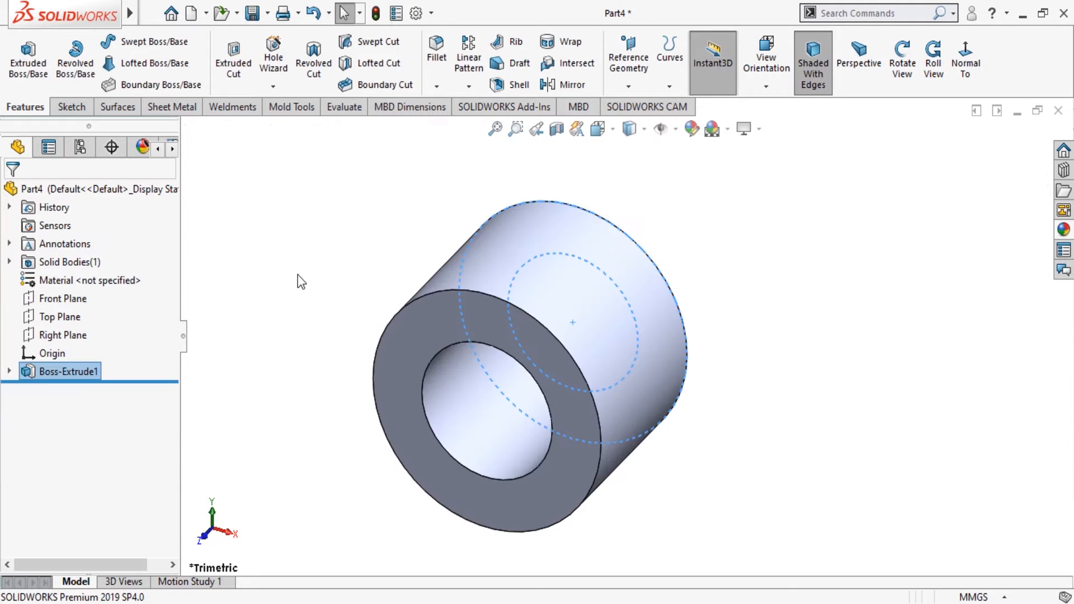
Step: Start a sketch on the front ring face of the hollow cylinder and view it face-on
click(554, 359)
click(620, 311)
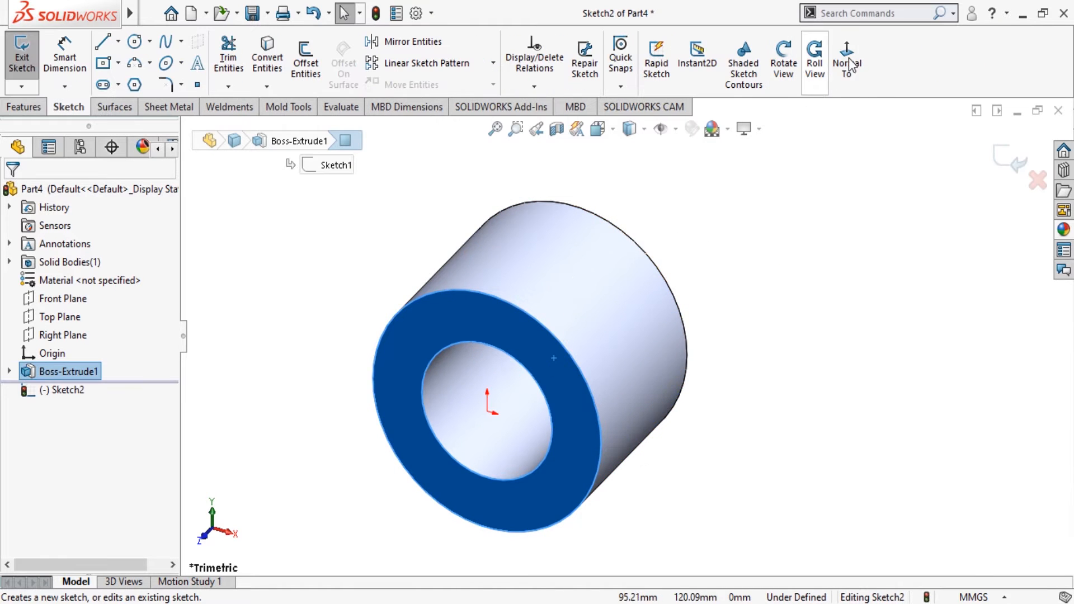
click(853, 62)
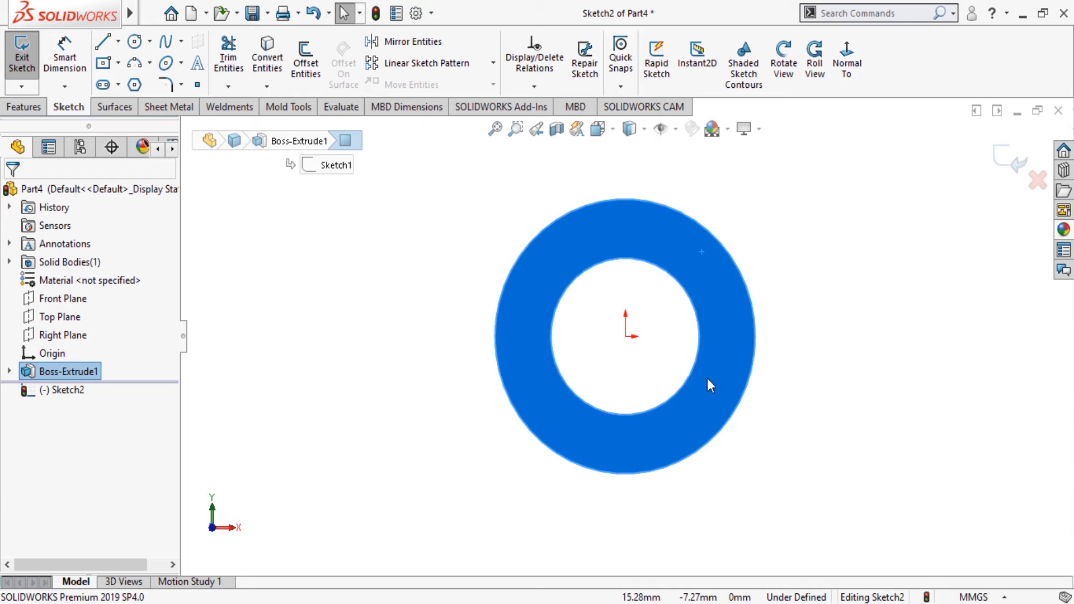
Step: Sketch two pairs of concentric circles level with the origin, centred about 65 mm to its left and 61 mm to its right
click(134, 42)
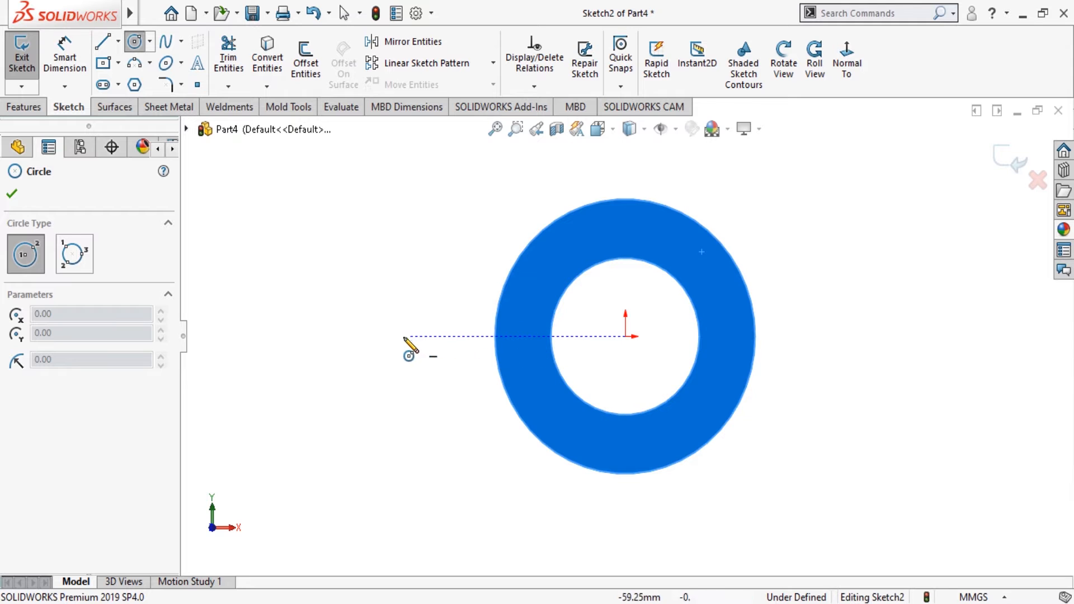
drag(383, 336, 412, 395)
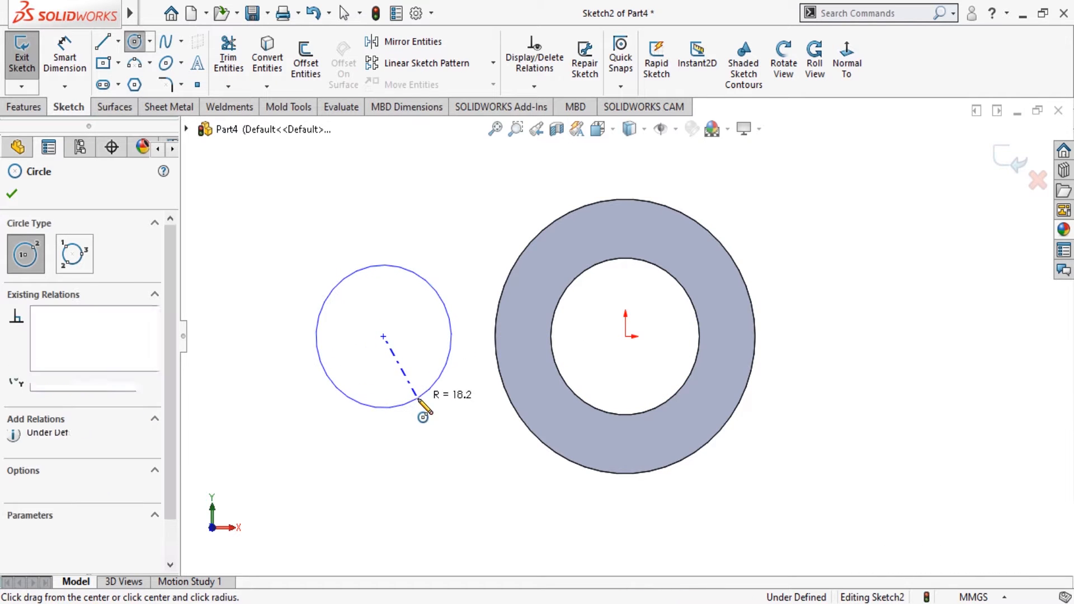
mouse_move(383, 336)
mouse_down()
mouse_move(408, 383)
mouse_move(412, 366)
mouse_up()
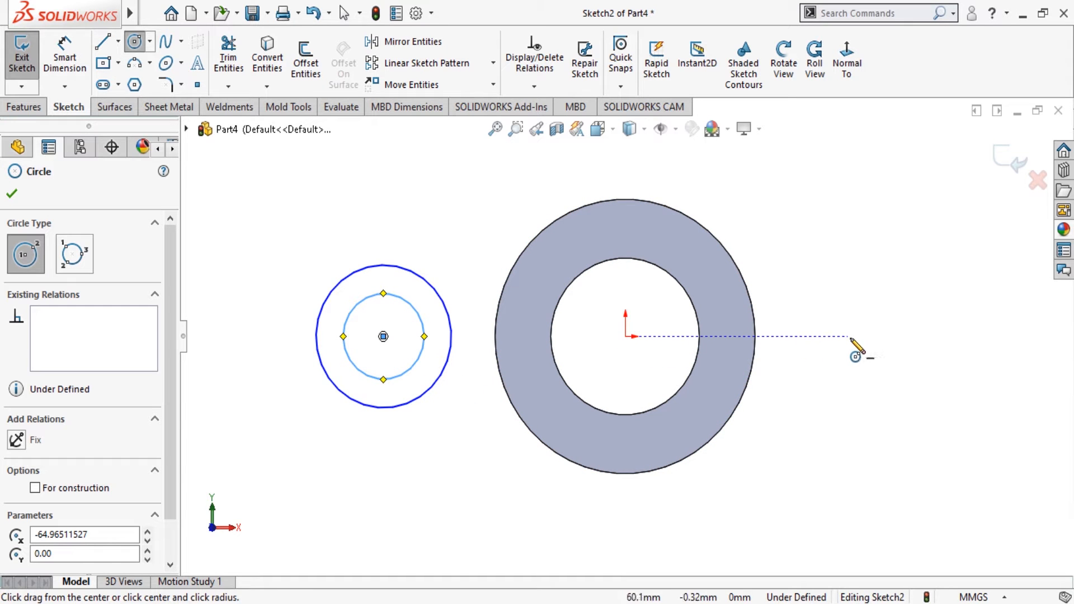
drag(850, 337, 881, 398)
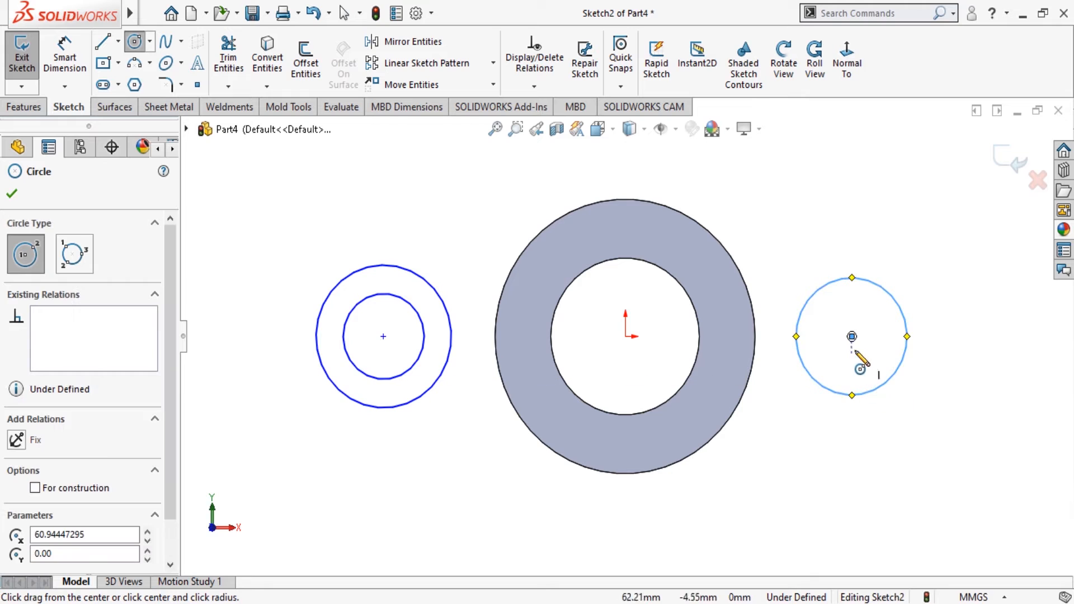
mouse_move(851, 336)
mouse_down()
mouse_move(856, 360)
mouse_move(872, 367)
mouse_up()
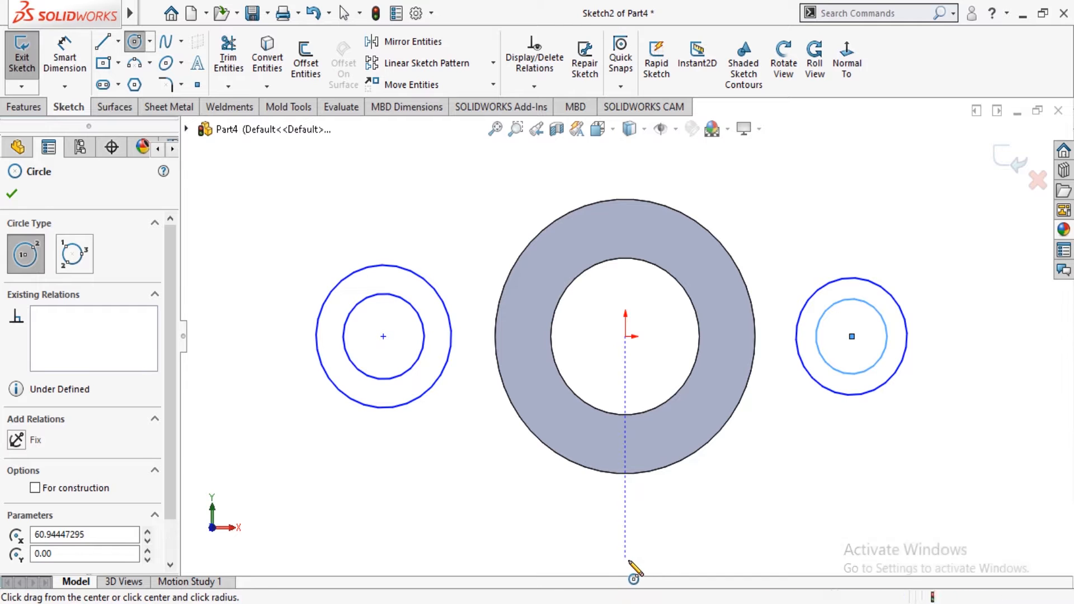
Step: Sketch a third pair of concentric circles directly below the ring, centred about 57 mm under the origin
drag(625, 560, 695, 556)
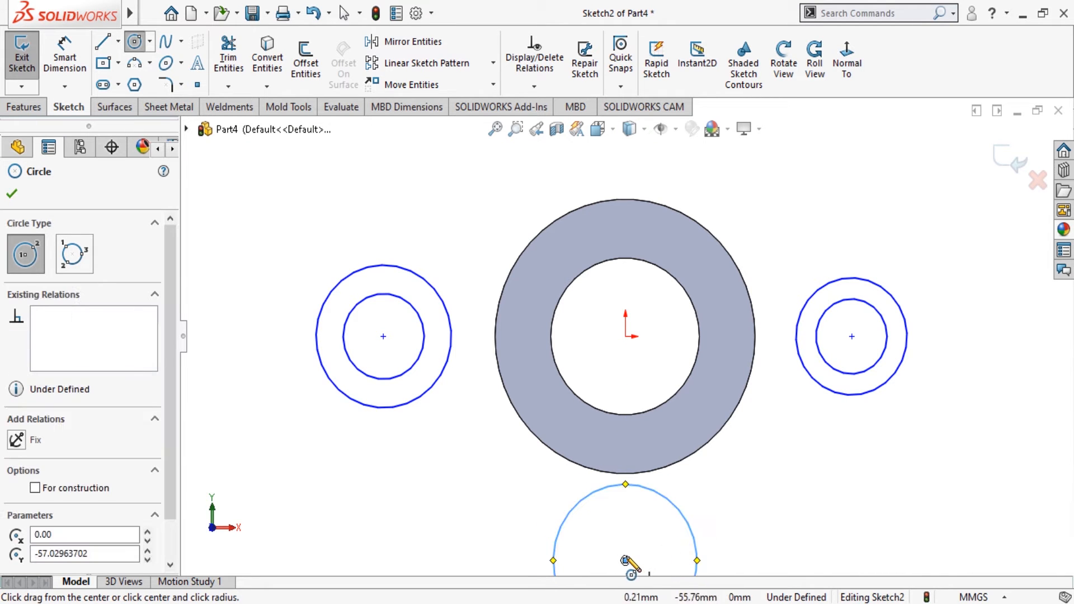
drag(625, 560, 664, 560)
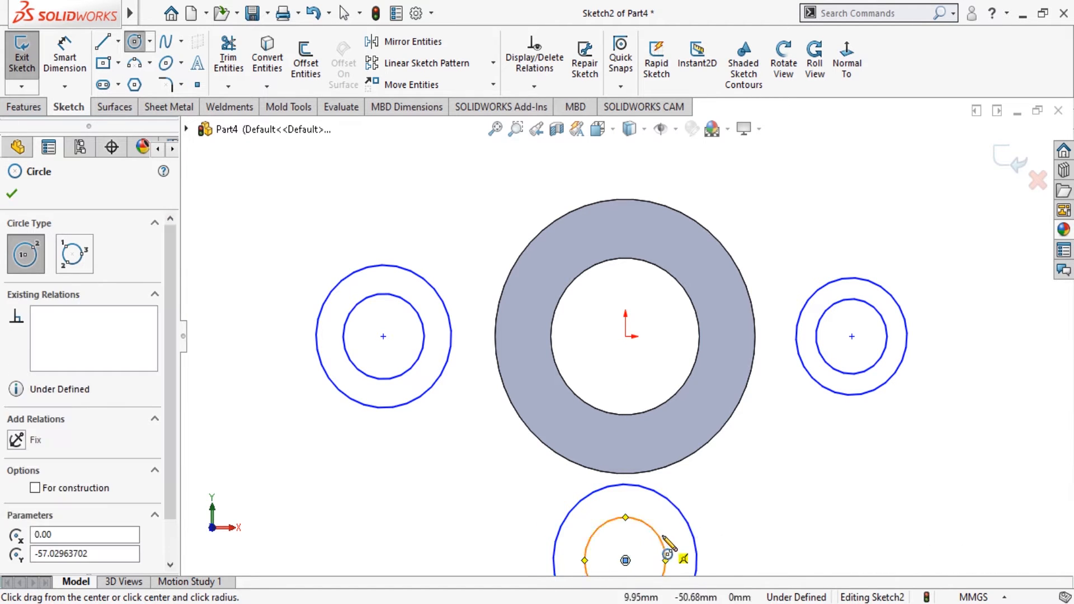
key(Escape)
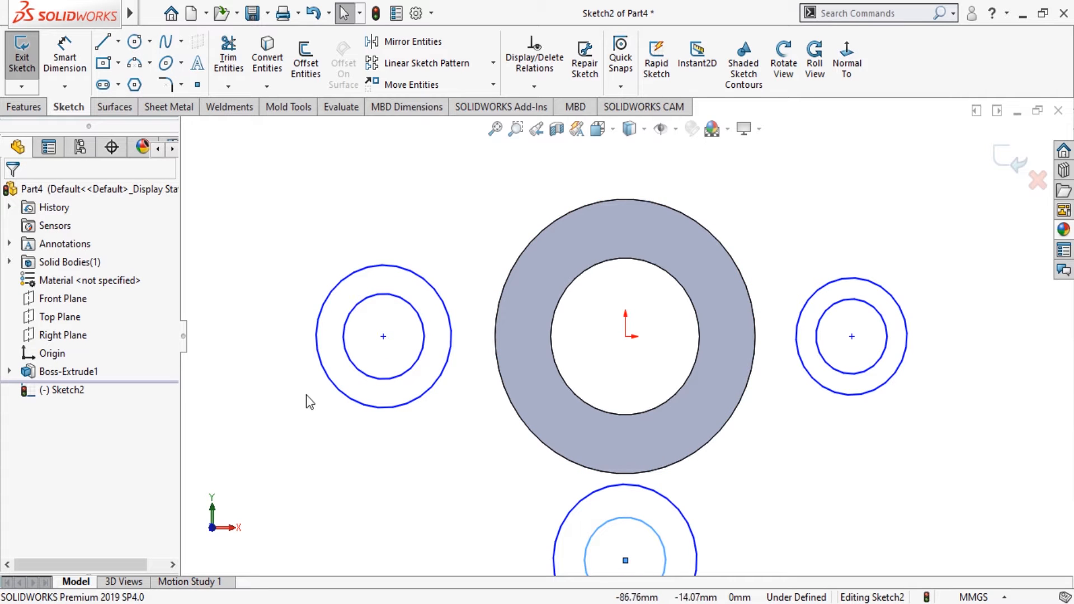
key(f)
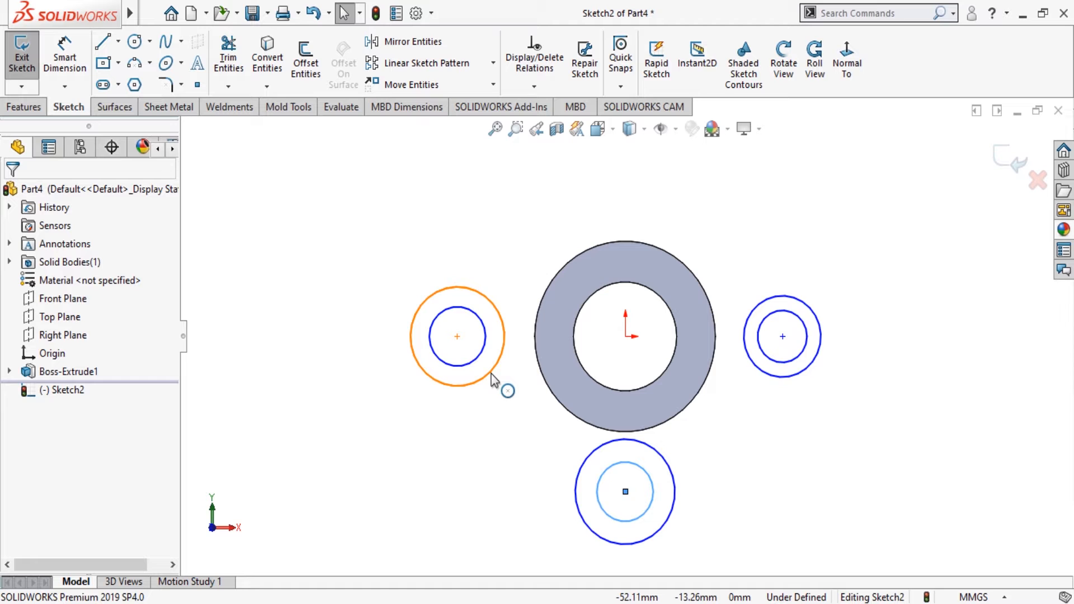
Step: Apply an Equal relation to the three outer circles together with the inner circle of the lower pair
ctrl+click(491, 375)
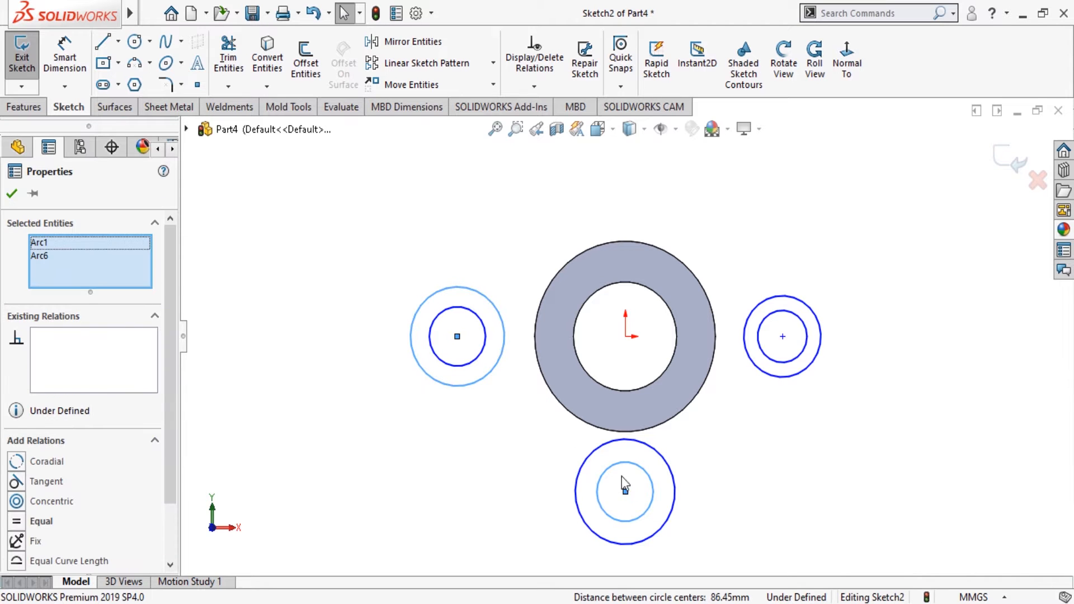
click(588, 455)
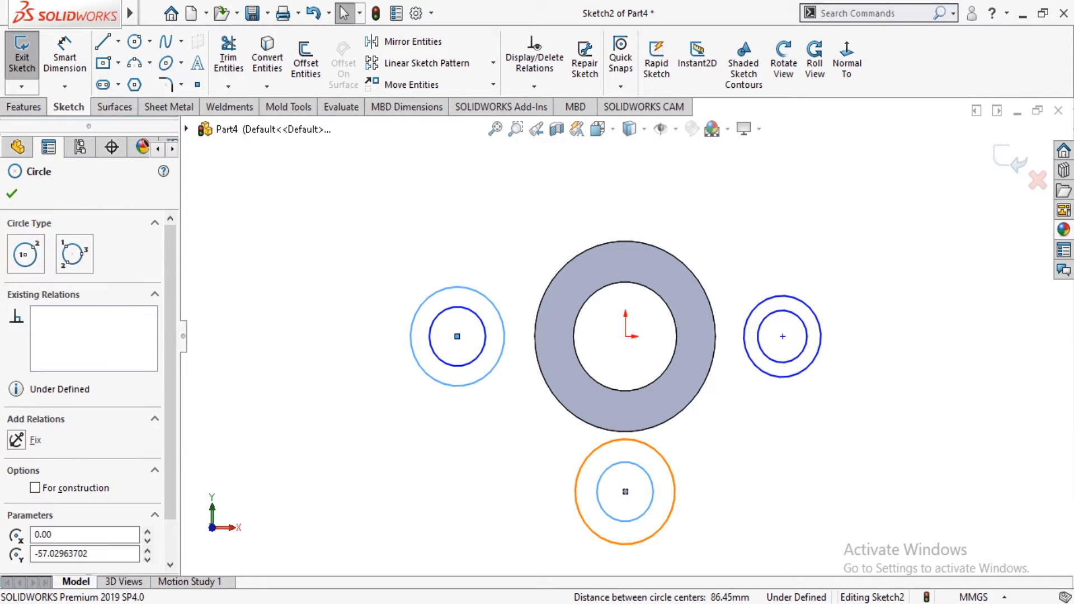
ctrl+click(761, 369)
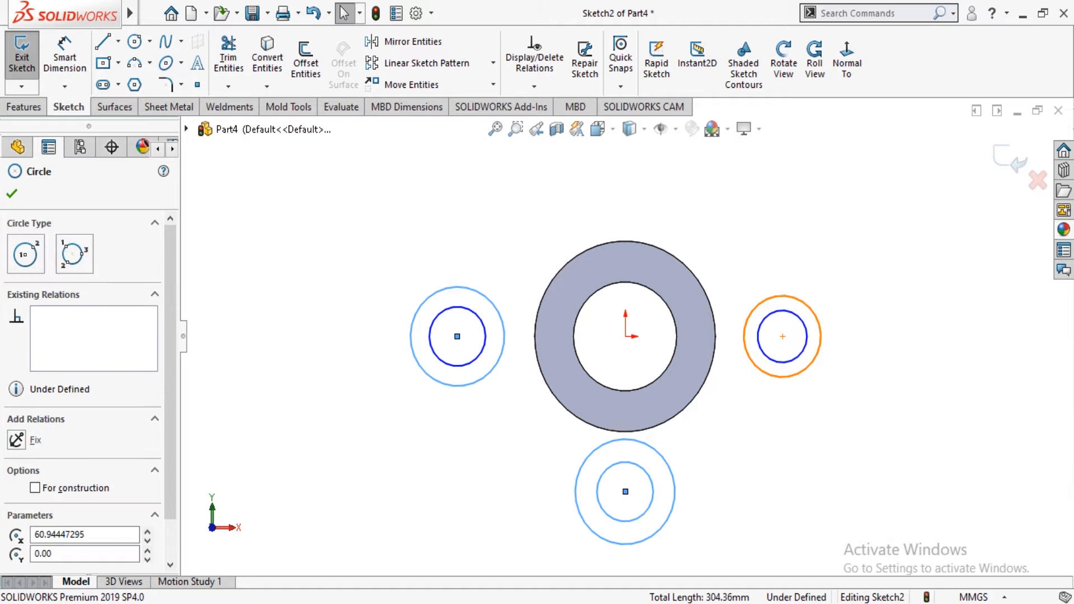
click(17, 506)
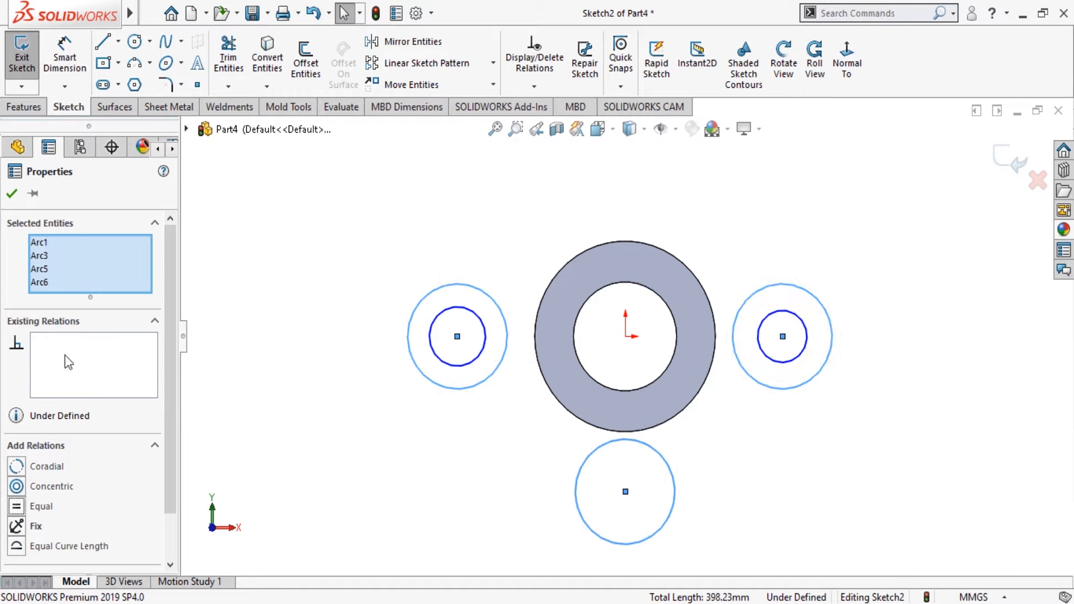
click(12, 193)
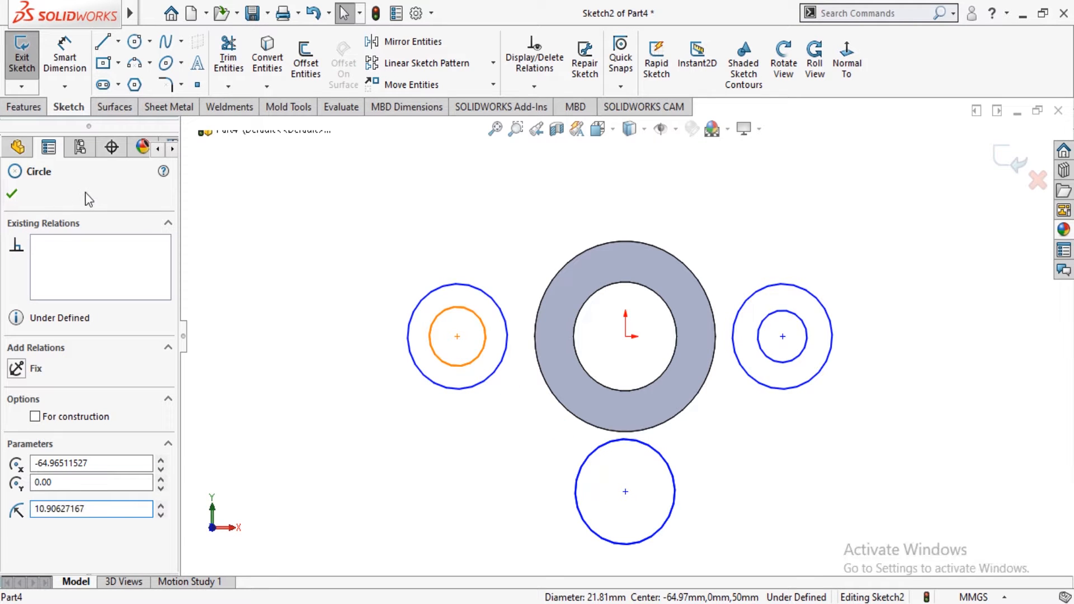
Step: Sketch a new smaller concentric circle inside the circle below the ring
click(134, 41)
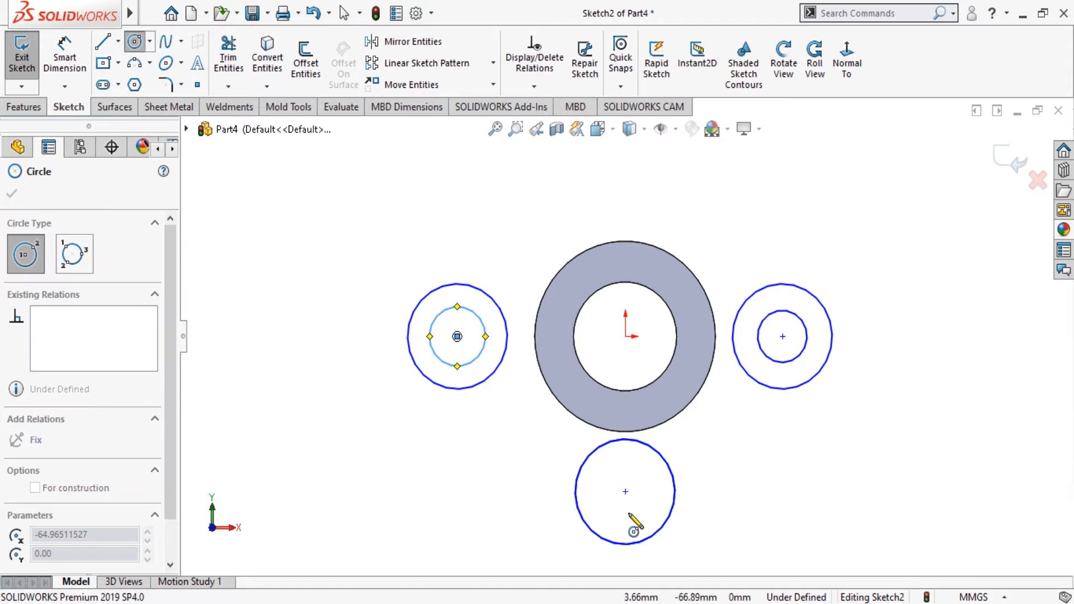
click(625, 491)
click(648, 514)
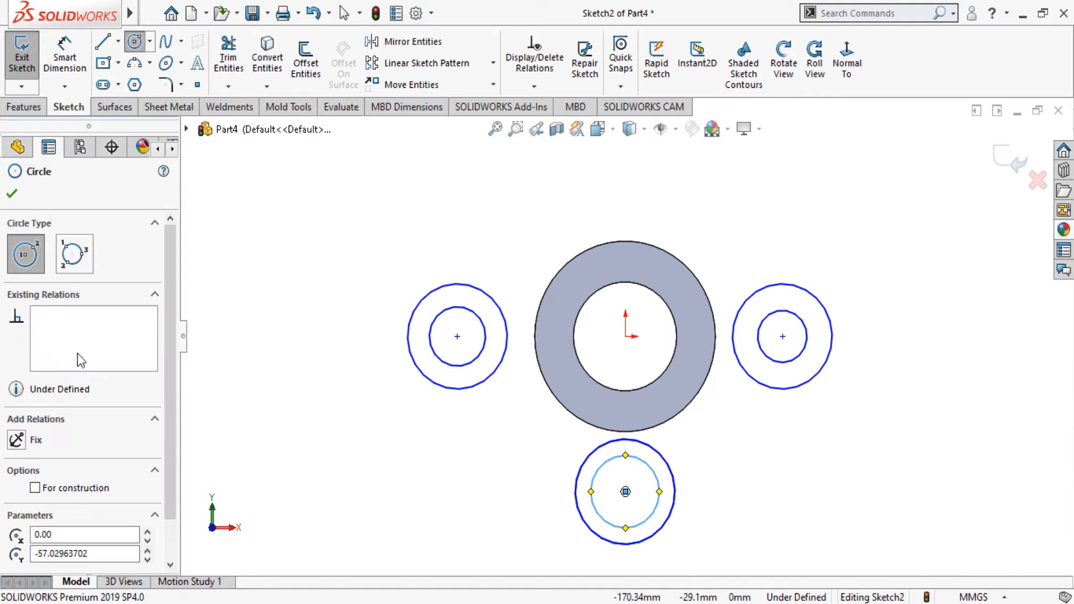
click(13, 194)
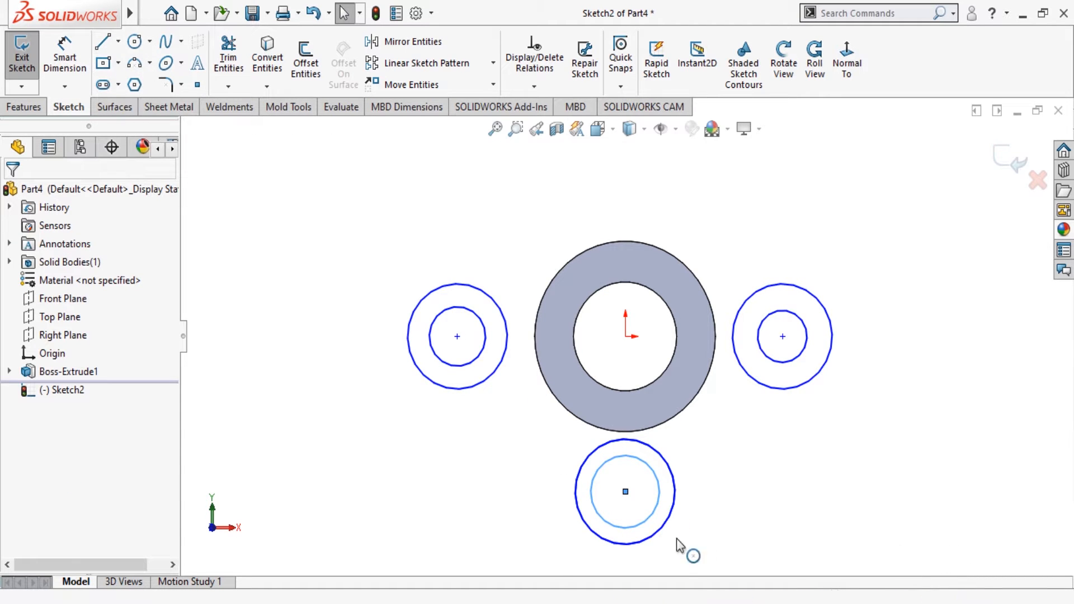
Step: Apply an Equal relation to the inner circles of all three concentric pairs
click(465, 364)
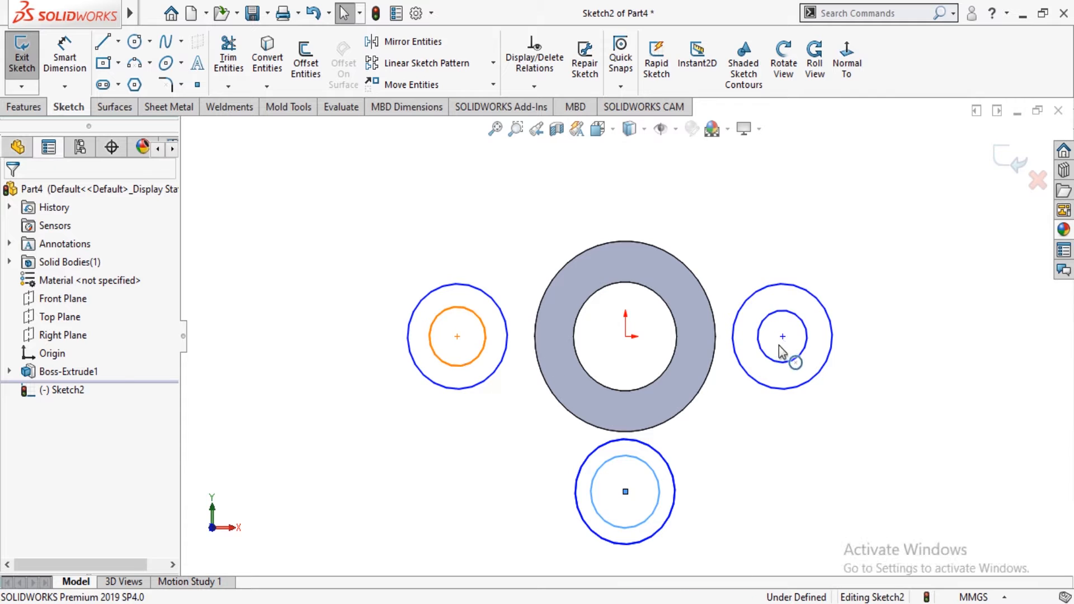
ctrl+click(759, 342)
ctrl+click(762, 344)
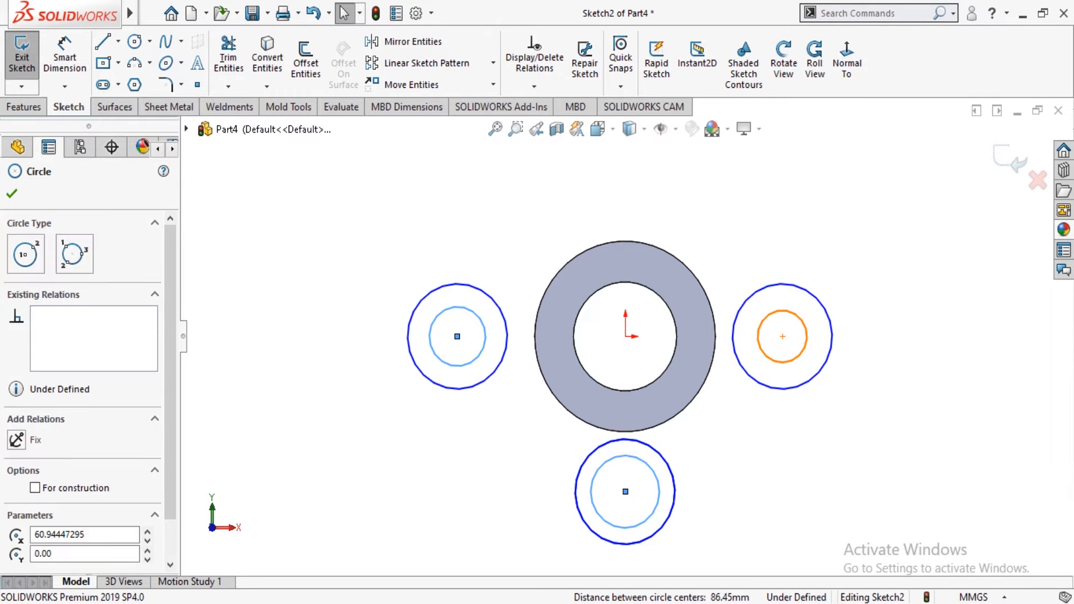
click(16, 501)
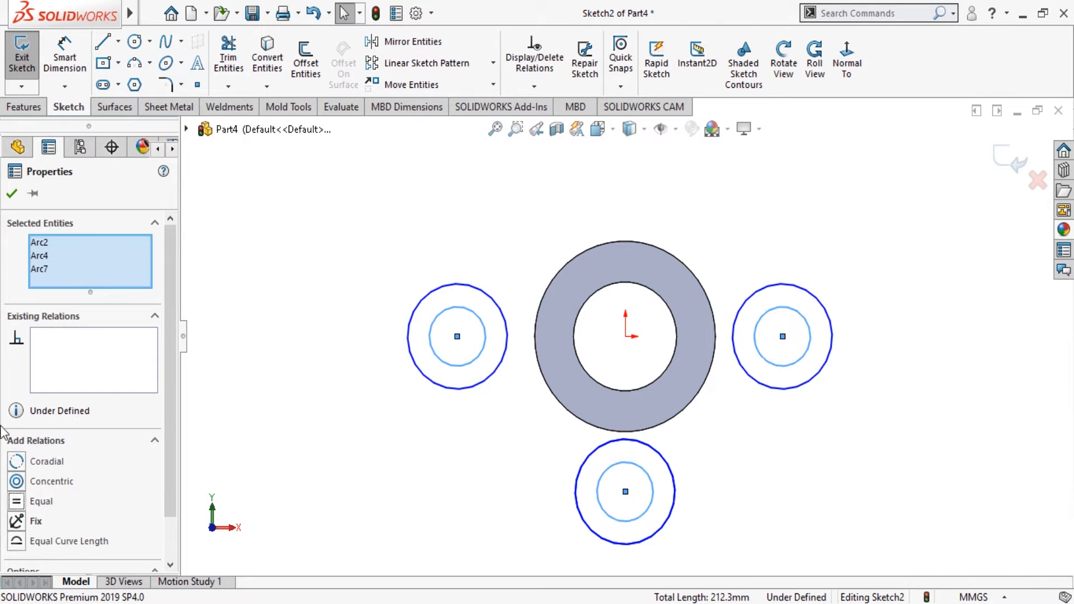
click(5, 190)
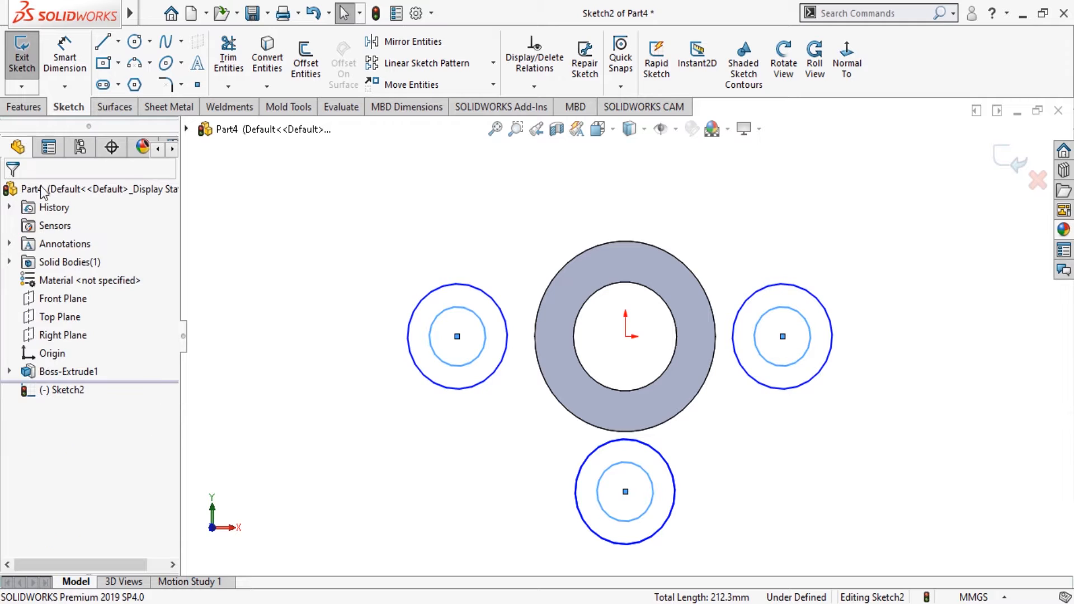
Step: Dimension the horizontal distance from the origin to the centre of the left circle pair as 50 mm
click(68, 62)
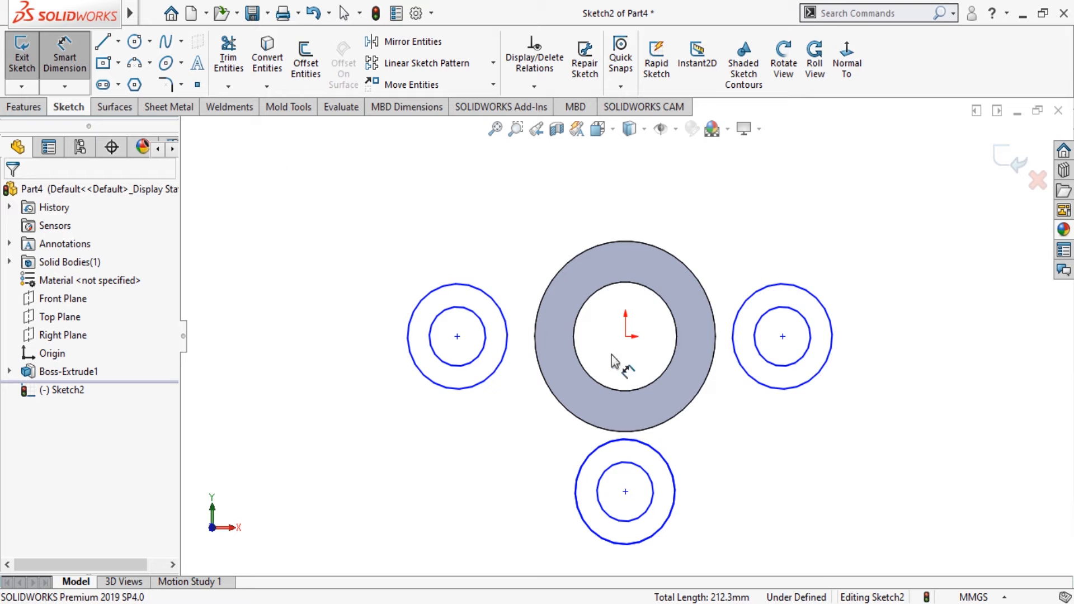
click(626, 336)
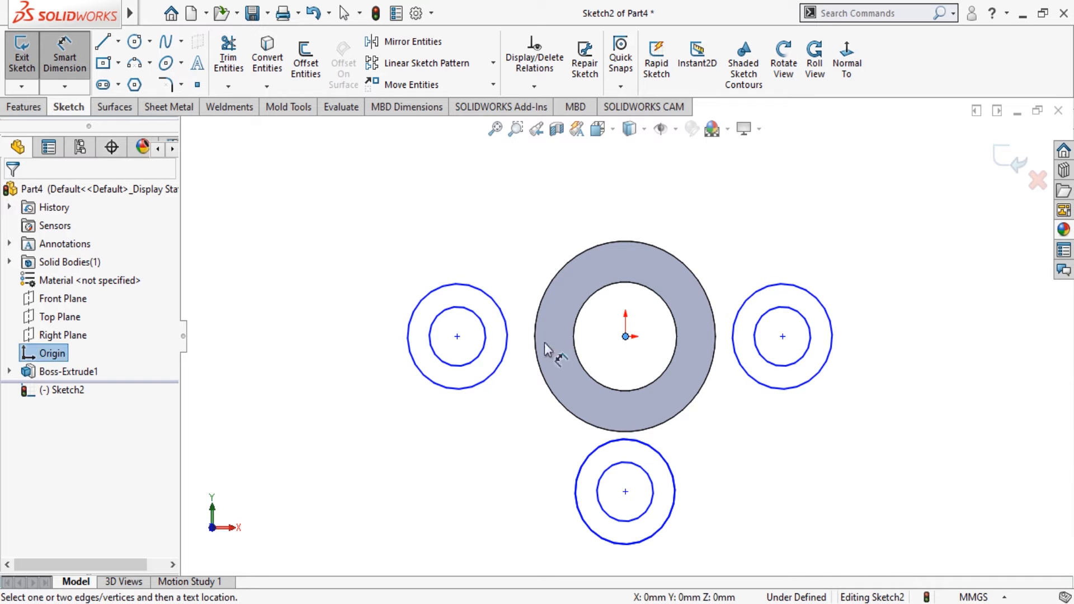
click(457, 336)
click(519, 218)
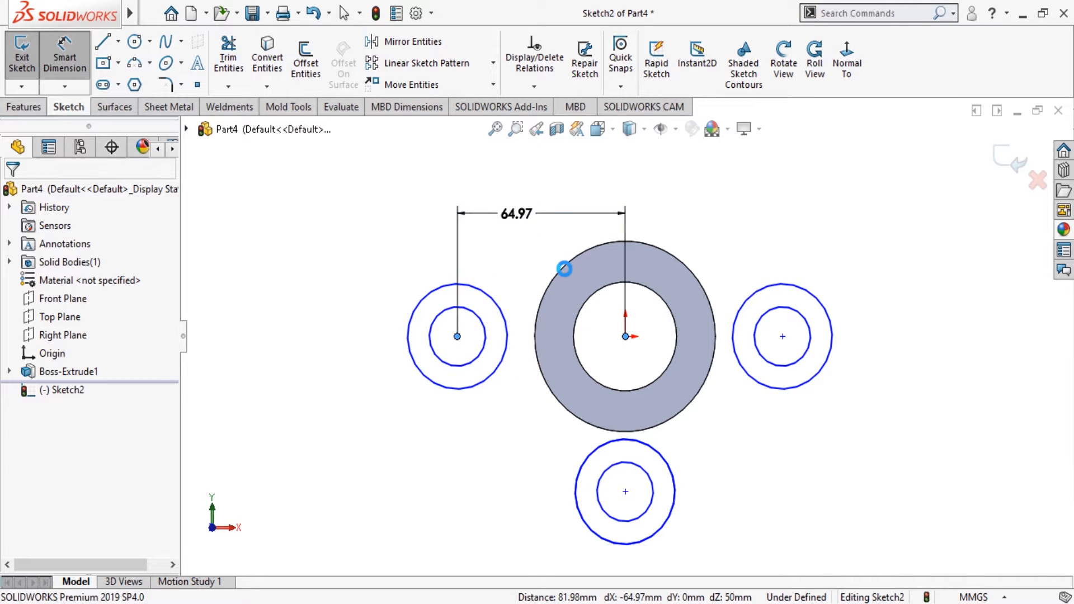
text(50)
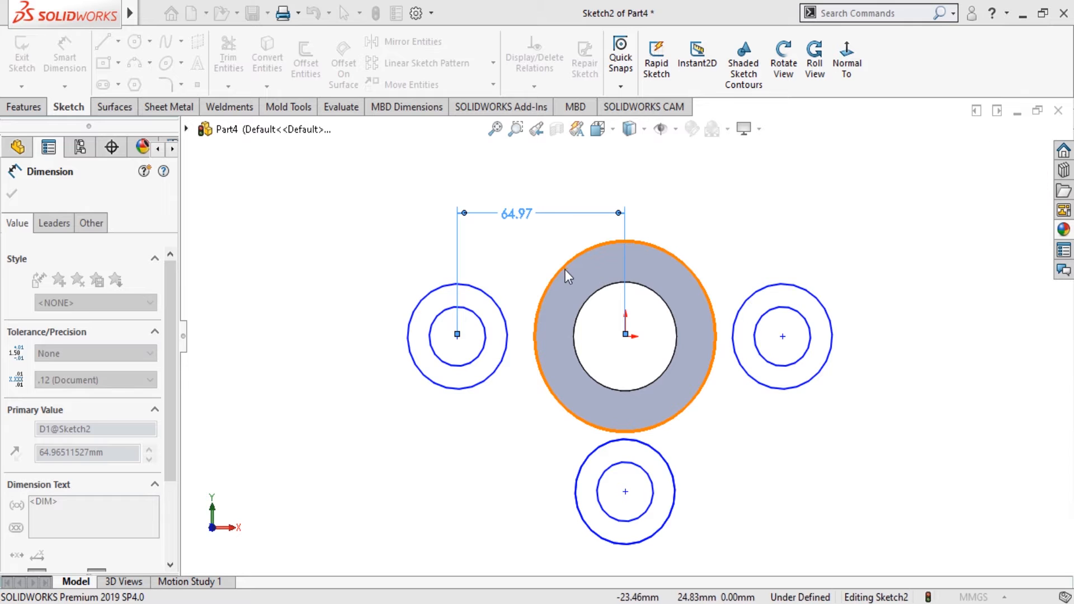
key(Return)
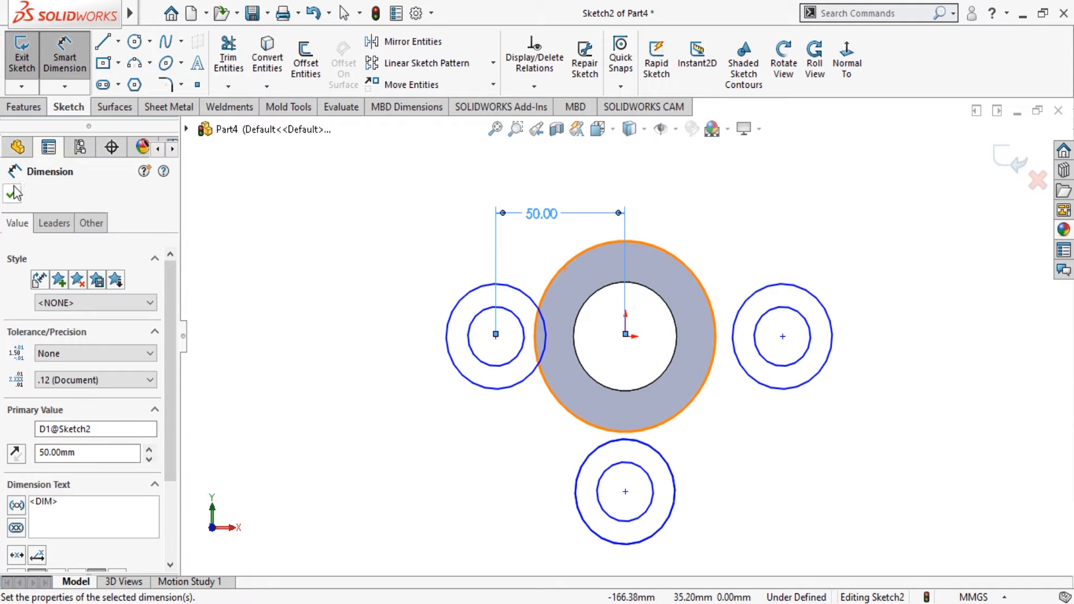
click(13, 194)
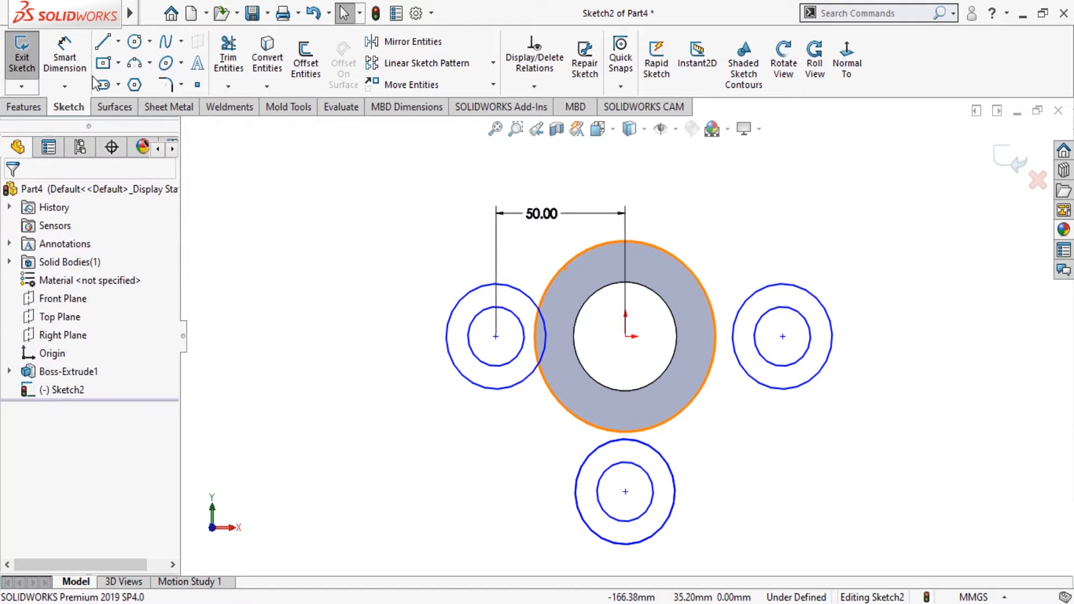
Step: Dimension the vertical distance from the origin to the centre of the lower circle pair as 50 mm
click(65, 55)
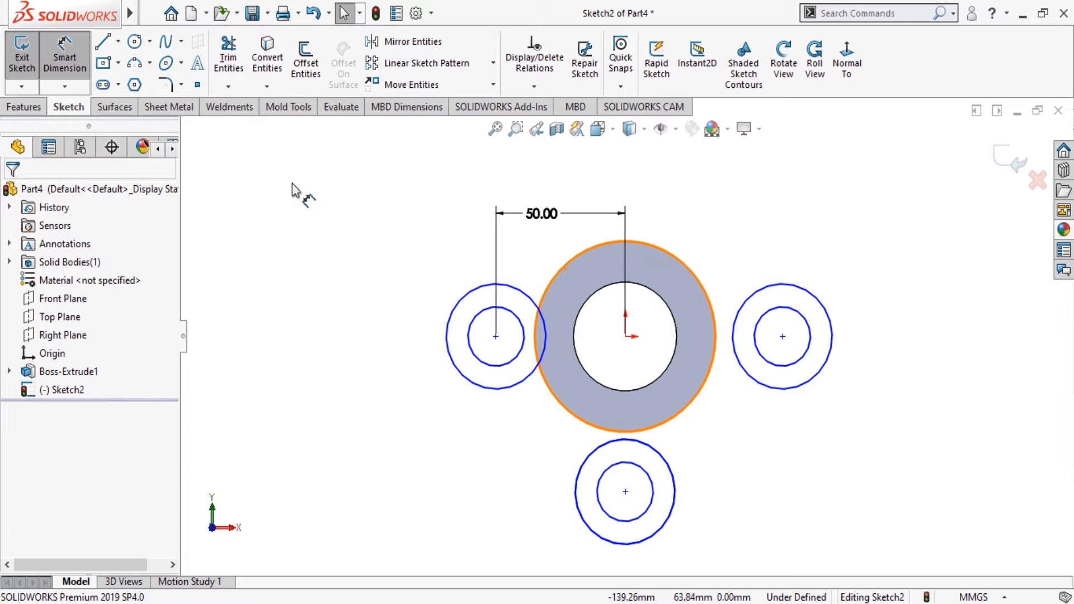
click(625, 337)
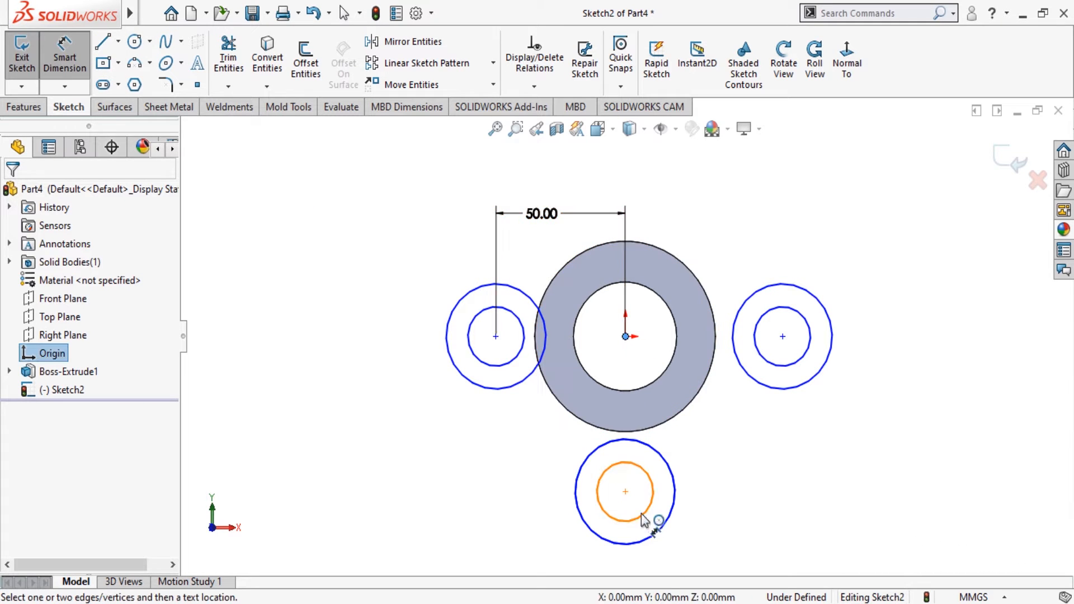
click(626, 491)
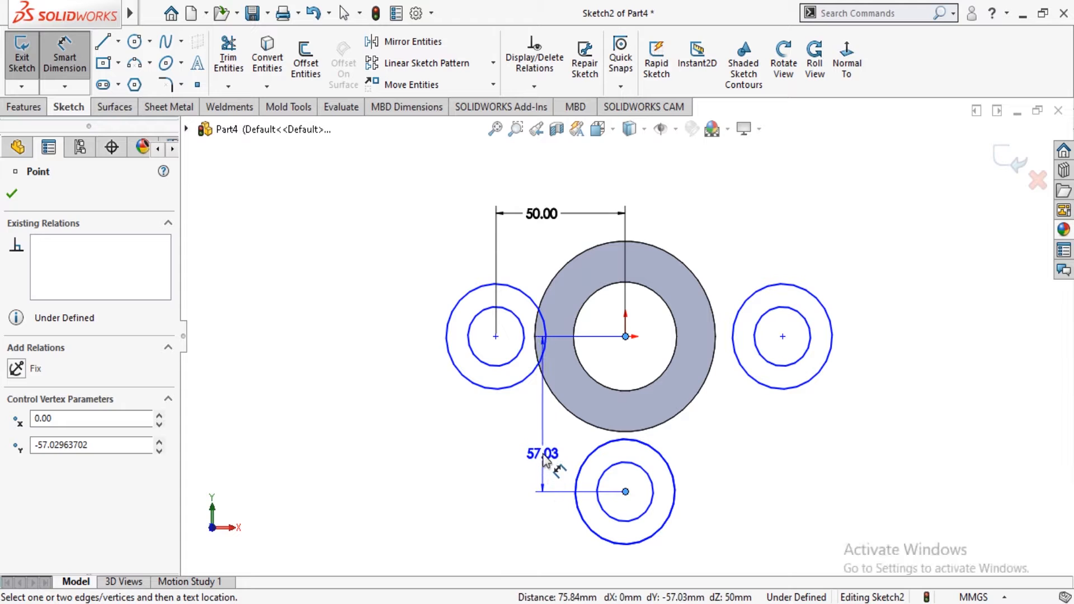
click(564, 461)
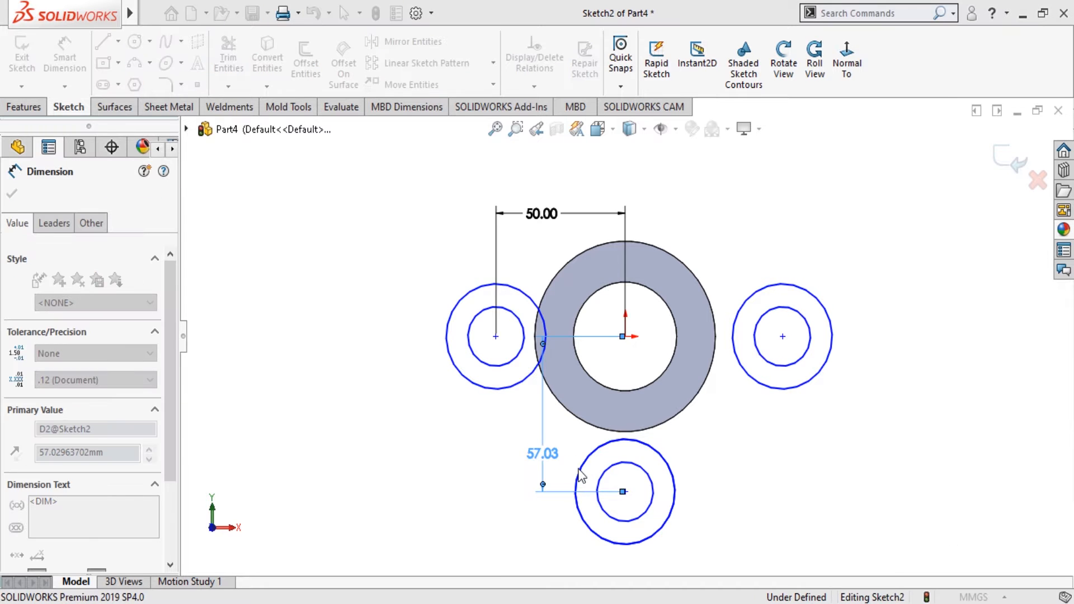
text(50)
key(Return)
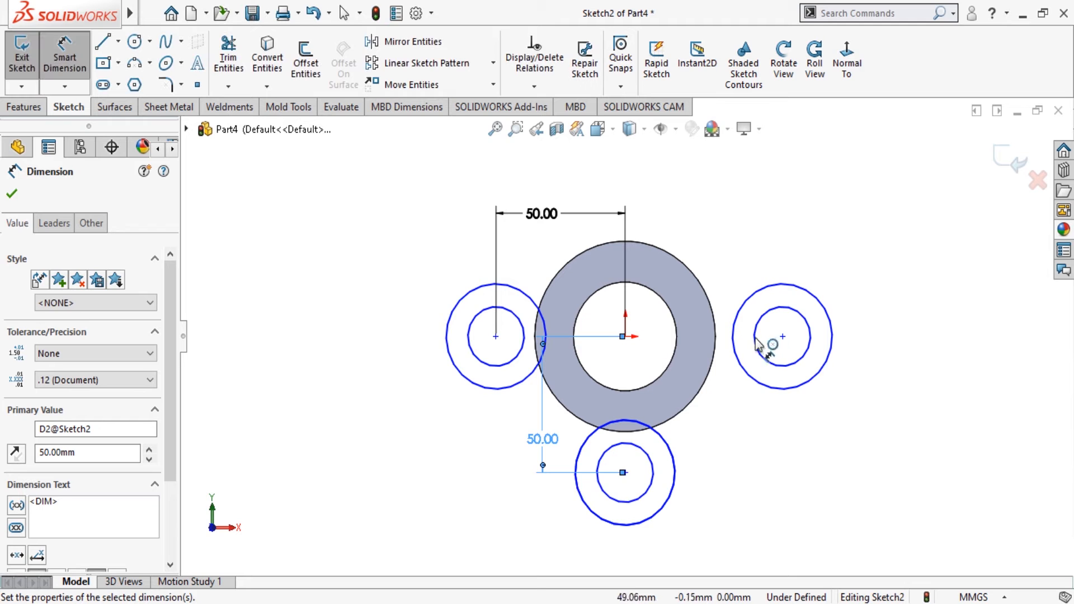
Step: Dimension the horizontal distance from the origin to the centre of the right circle pair as 50 mm
click(782, 337)
click(625, 336)
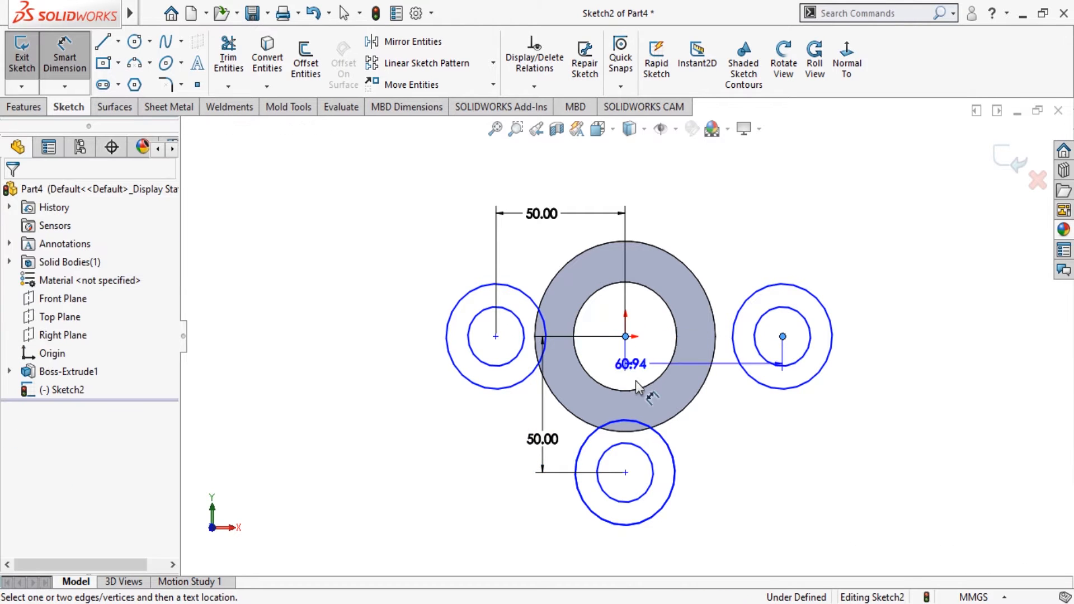
click(680, 549)
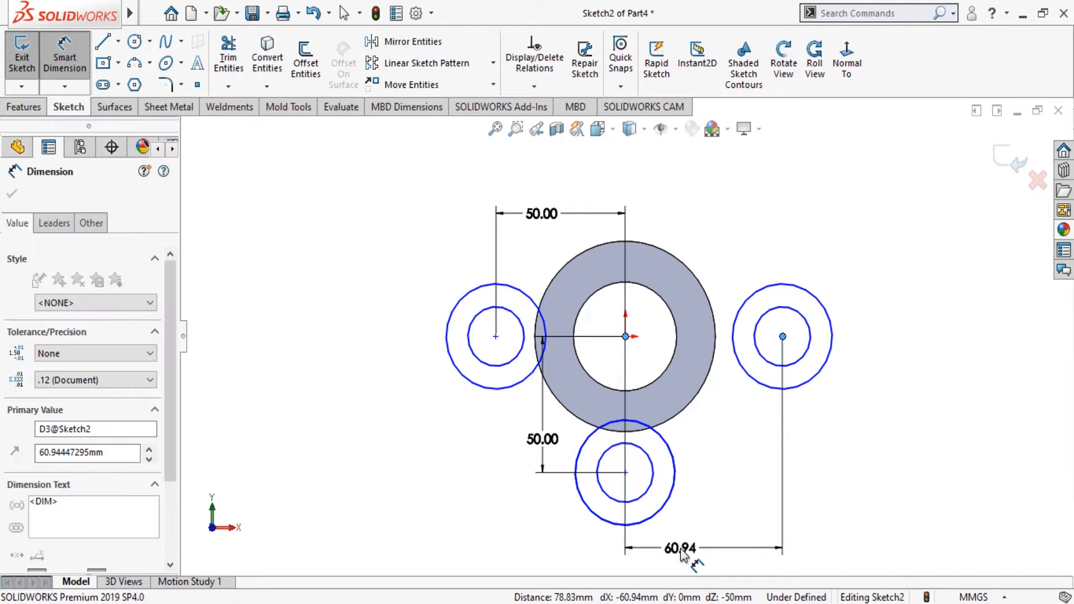
text(50)
key(Return)
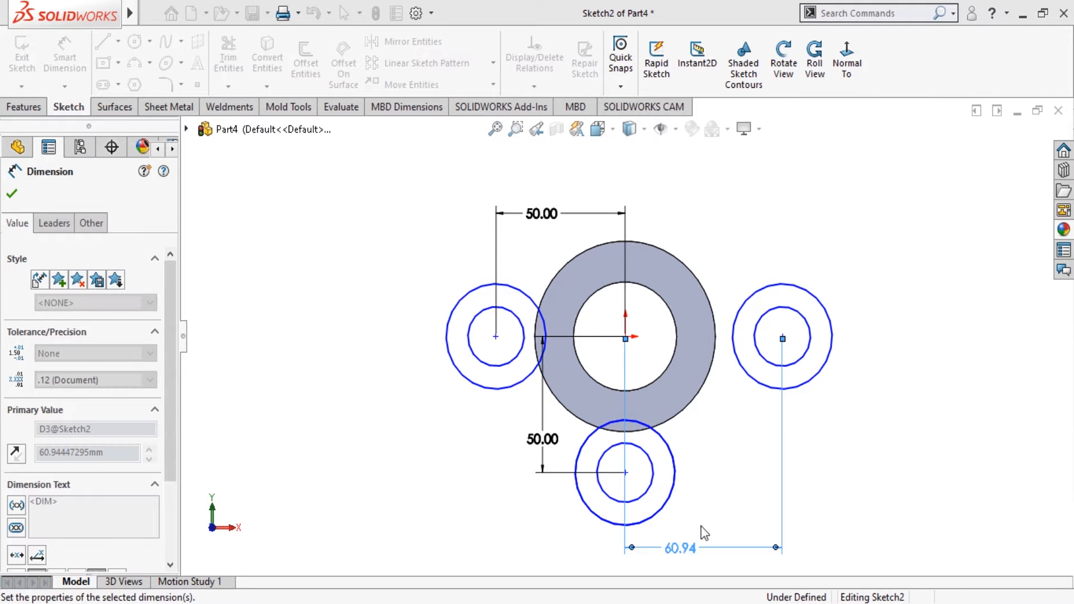
click(12, 194)
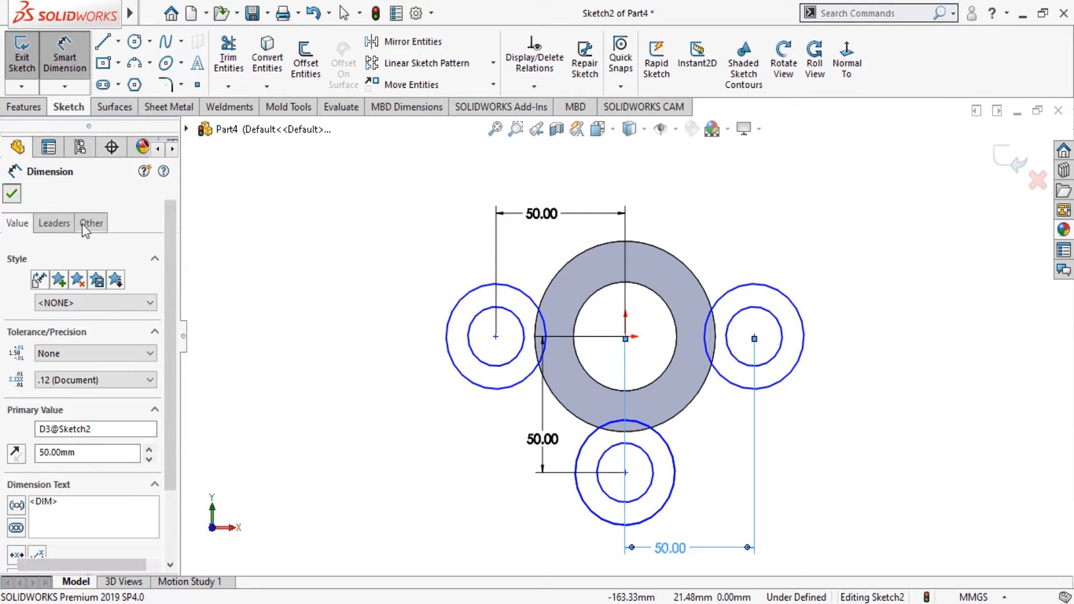
key(Escape)
Step: Convert the outer circular edge of the central ring into a sketch entity
scroll(568, 257, down, 2)
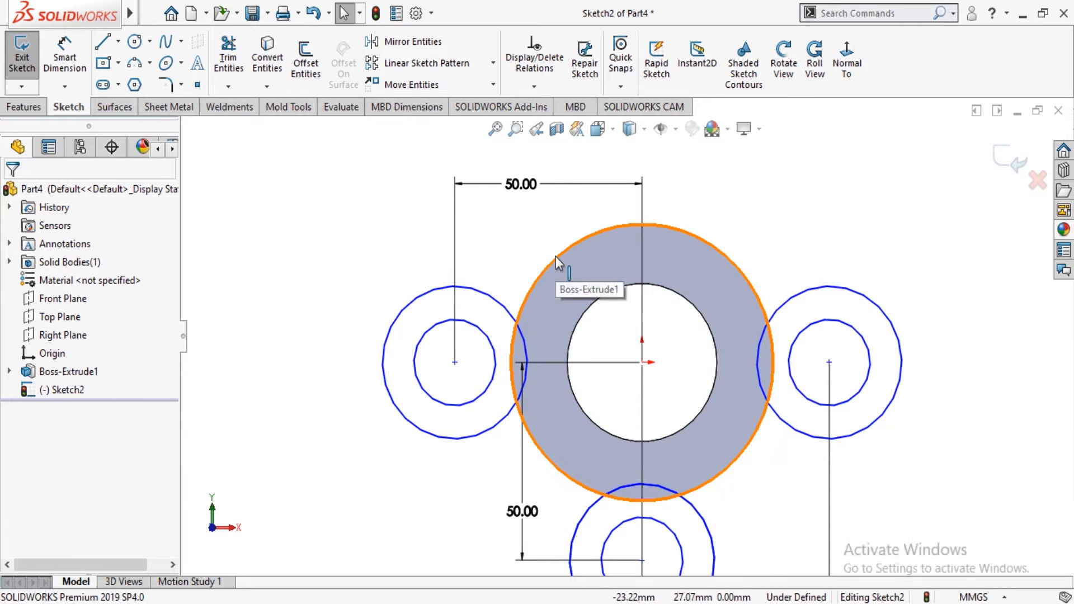
click(557, 261)
click(267, 59)
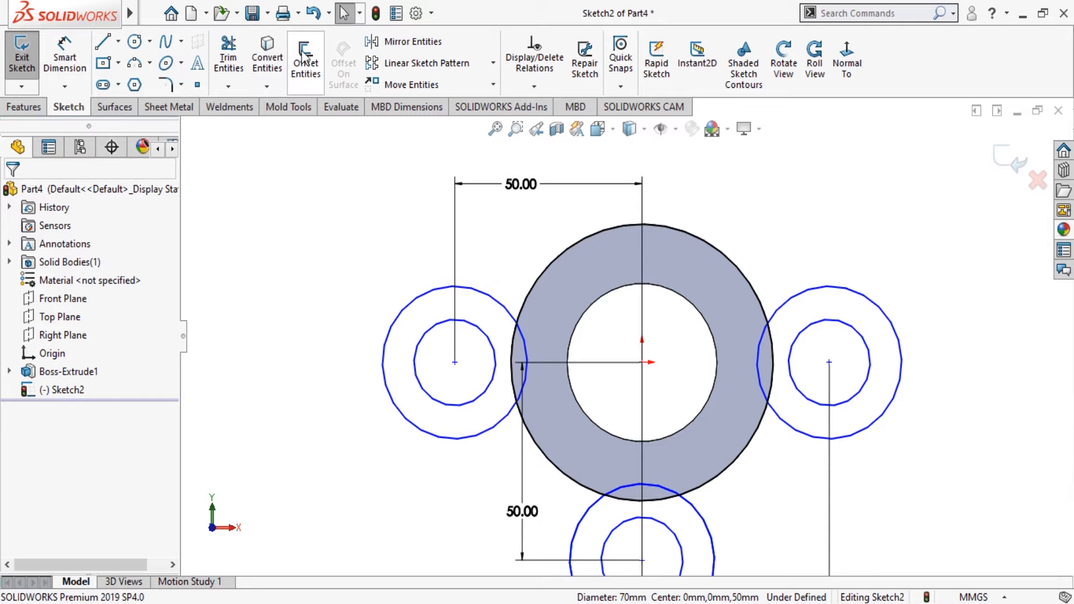
Step: Trim away the overlapping arcs where the three outer circles cross the converted ring outline
click(229, 59)
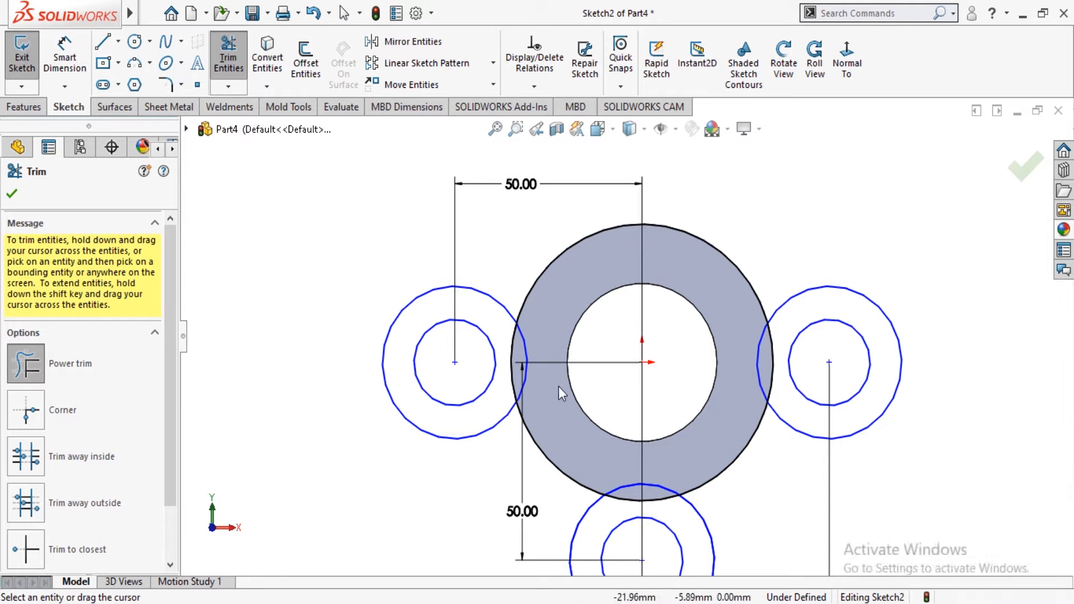
drag(558, 387, 508, 347)
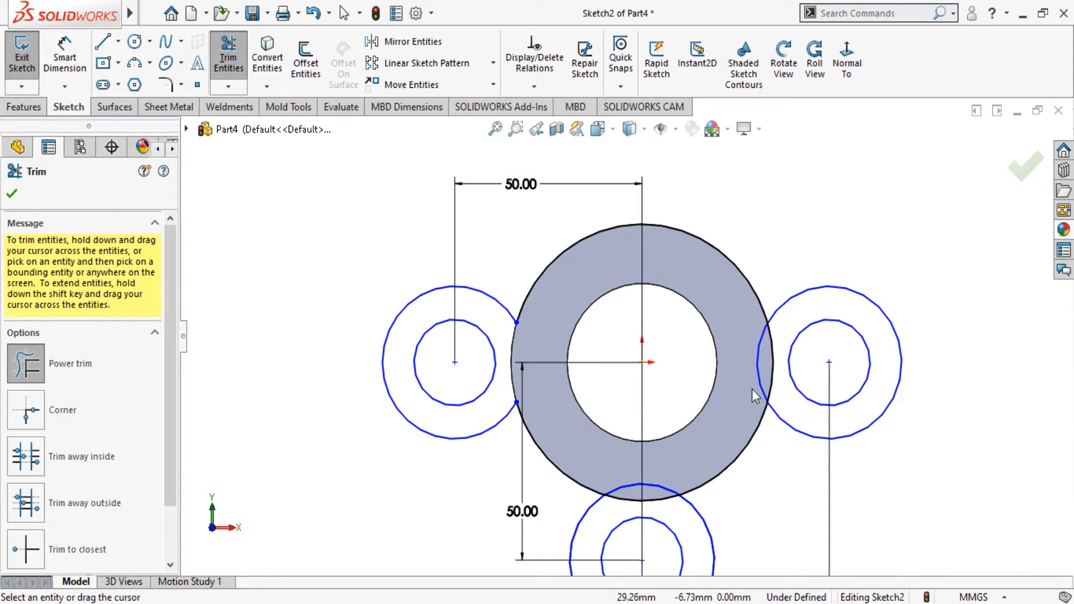
drag(752, 388, 786, 339)
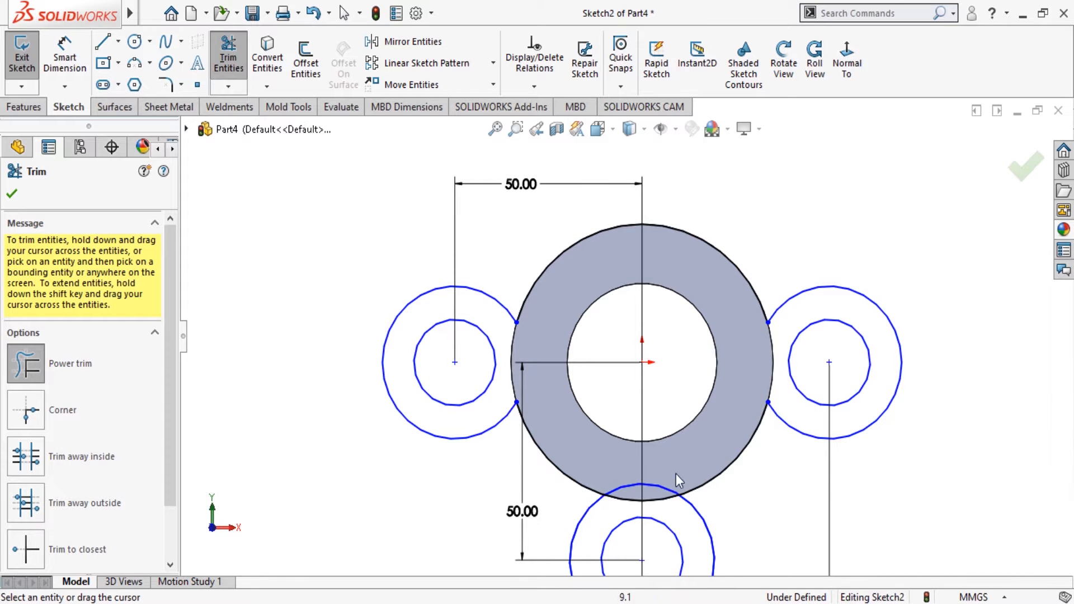
drag(675, 474, 646, 507)
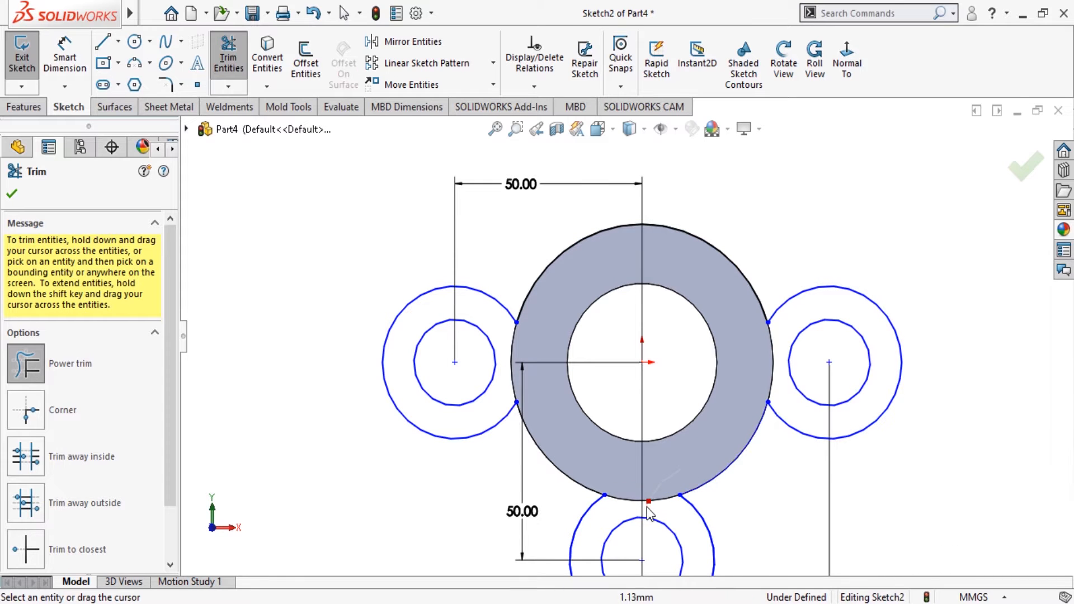
click(13, 194)
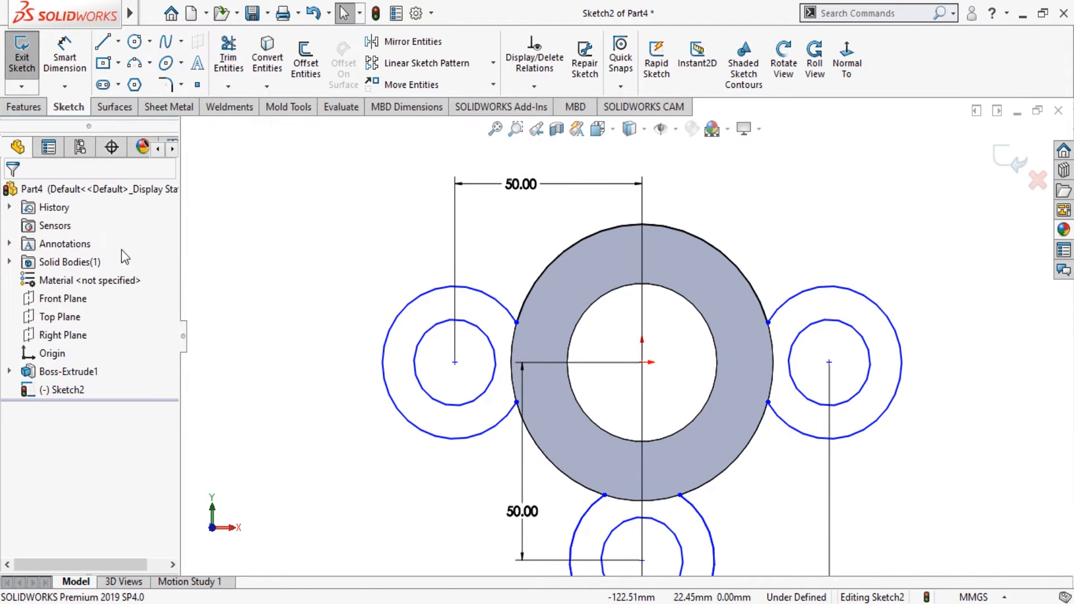
Step: Add 8 mm sketch fillets at the upper junctions between the ring outline and the left and right outer circles
click(166, 85)
click(498, 302)
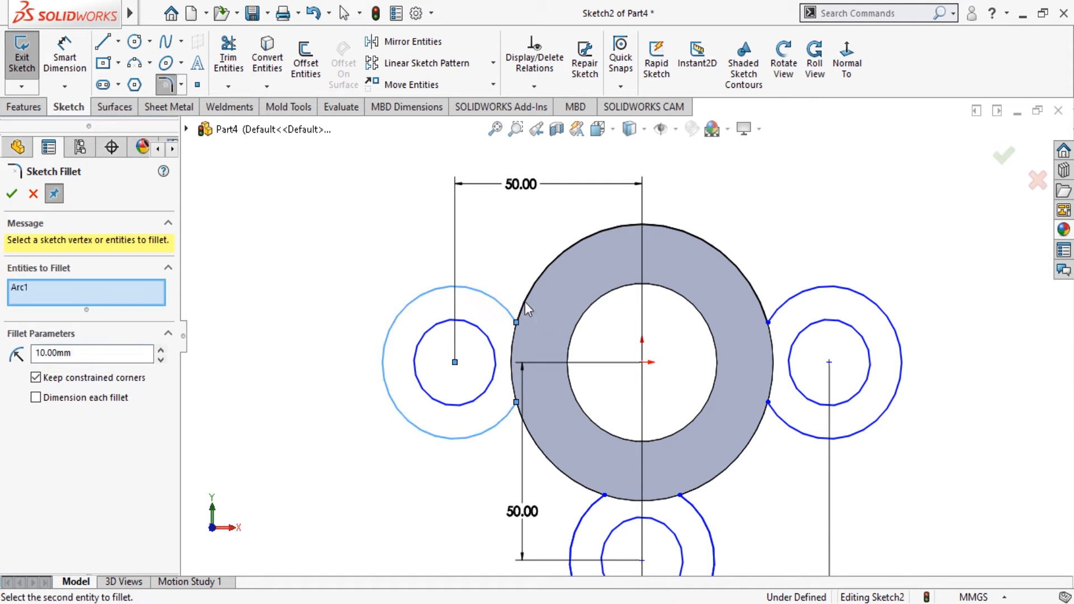
click(530, 302)
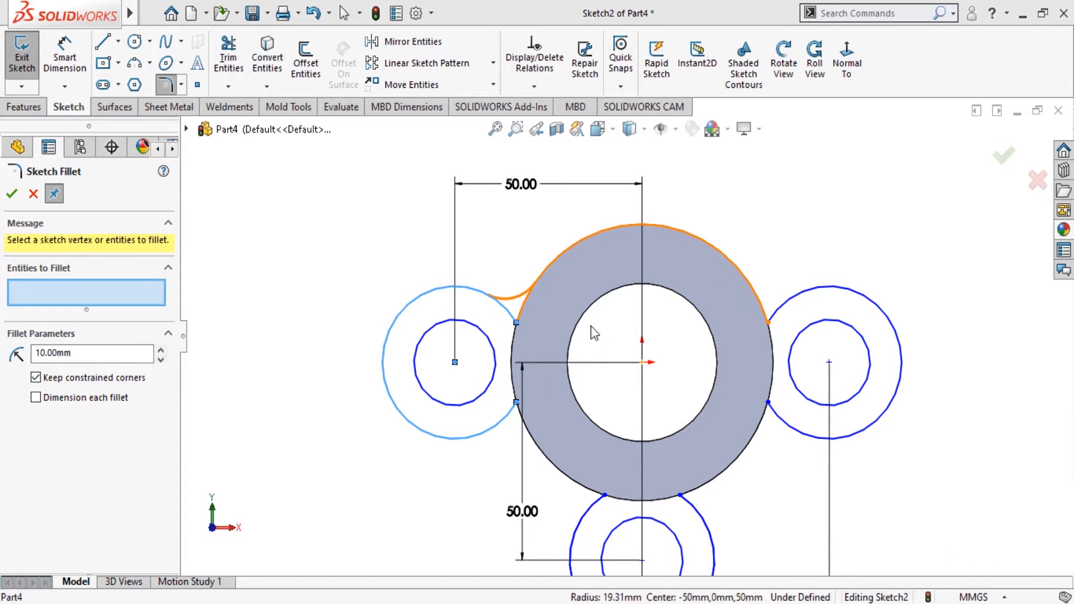
click(763, 311)
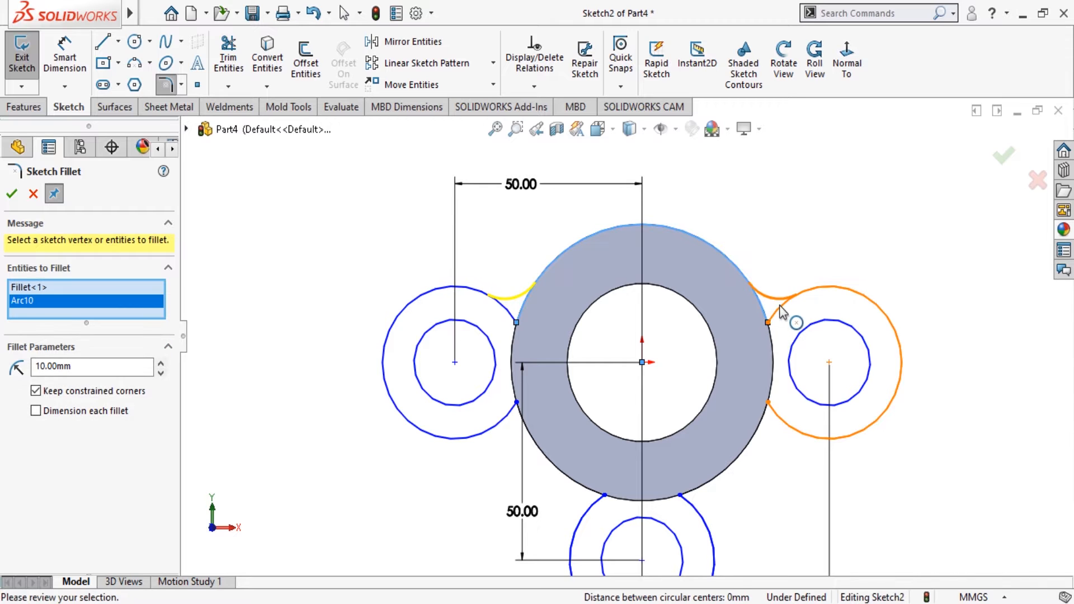
click(778, 301)
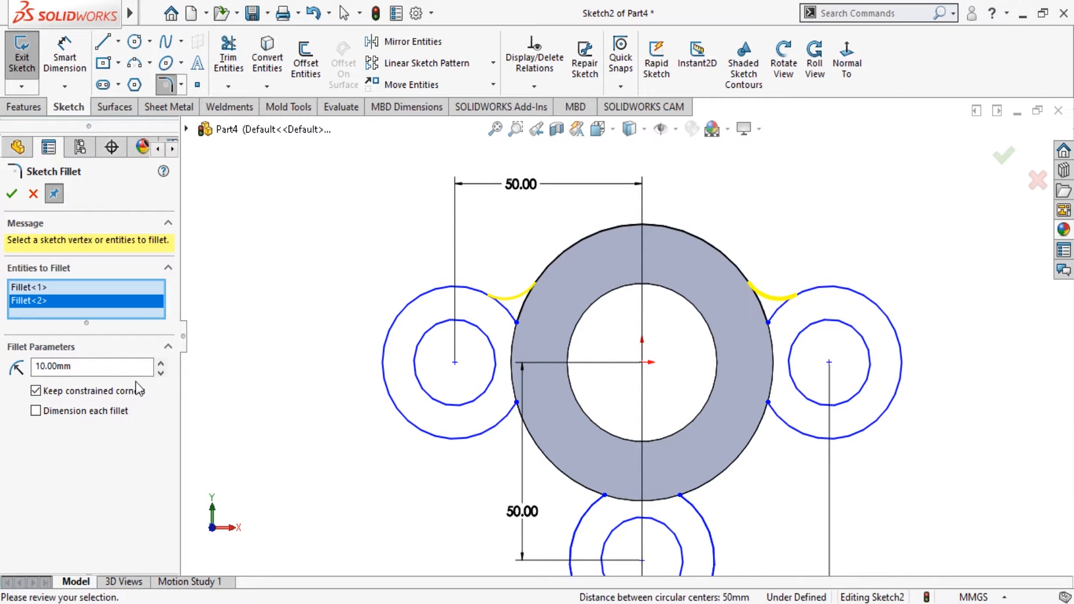
double_click(67, 368)
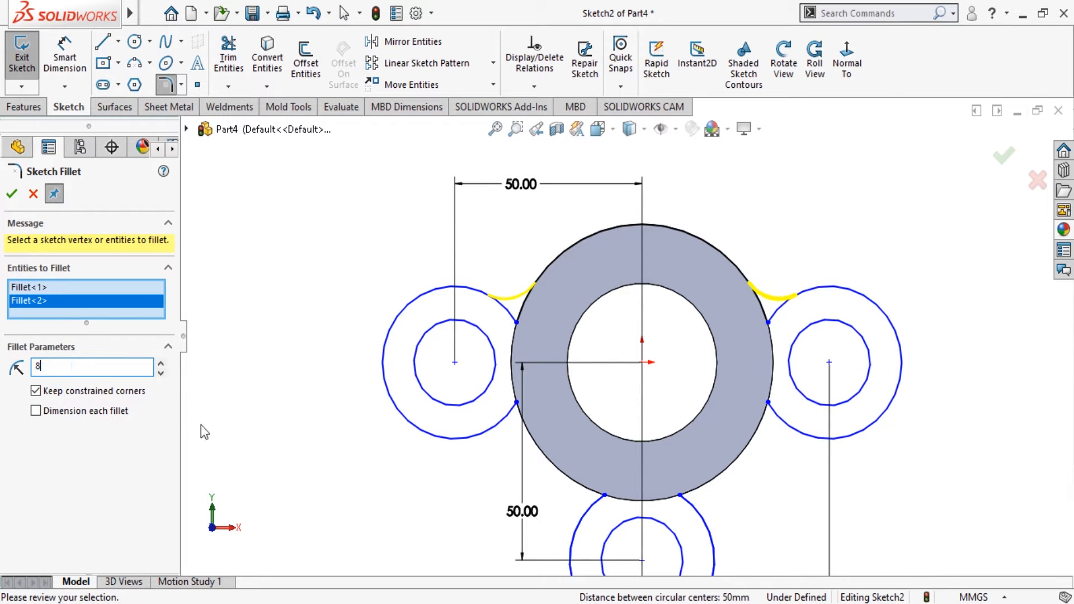
text(8)
key(Return)
click(12, 193)
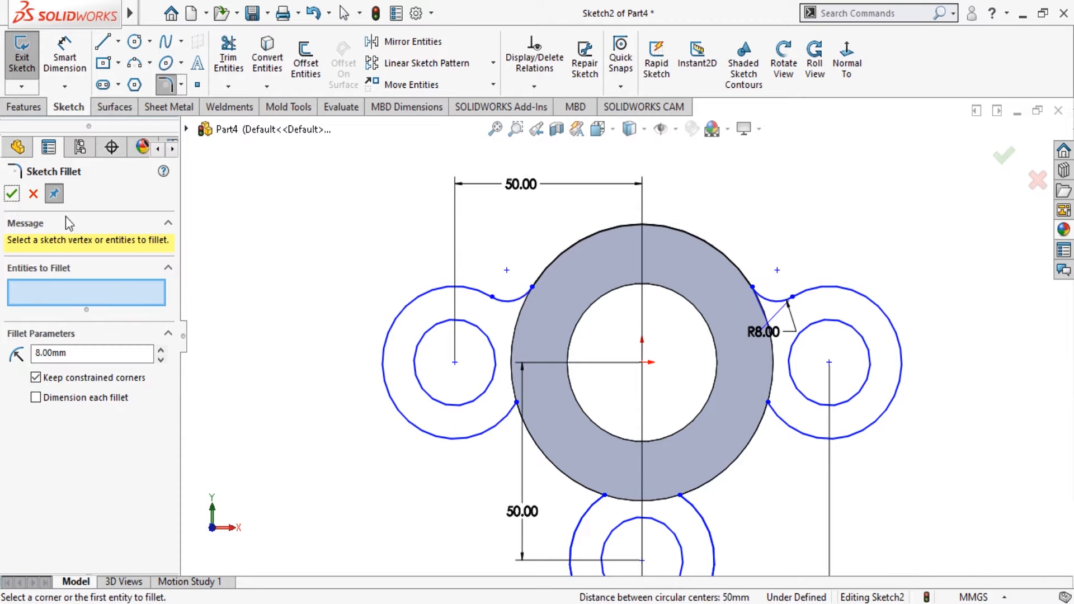
click(11, 194)
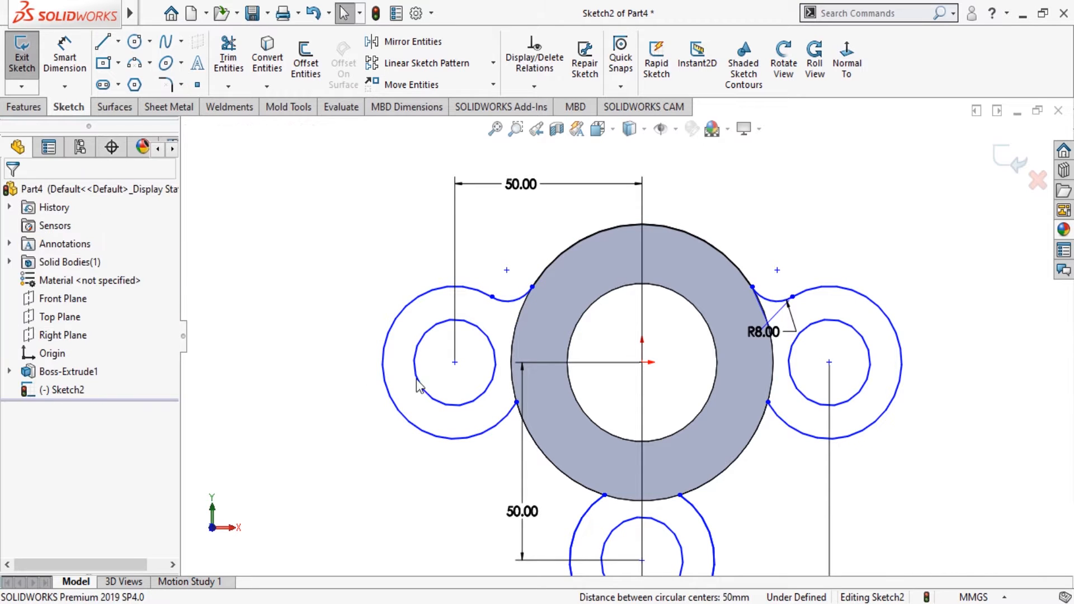
Step: Sketch a line about 47 mm long connecting the outer arcs of the bottom and right bosses on their outward-facing side
scroll(757, 512, up, 2)
scroll(756, 499, down, 2)
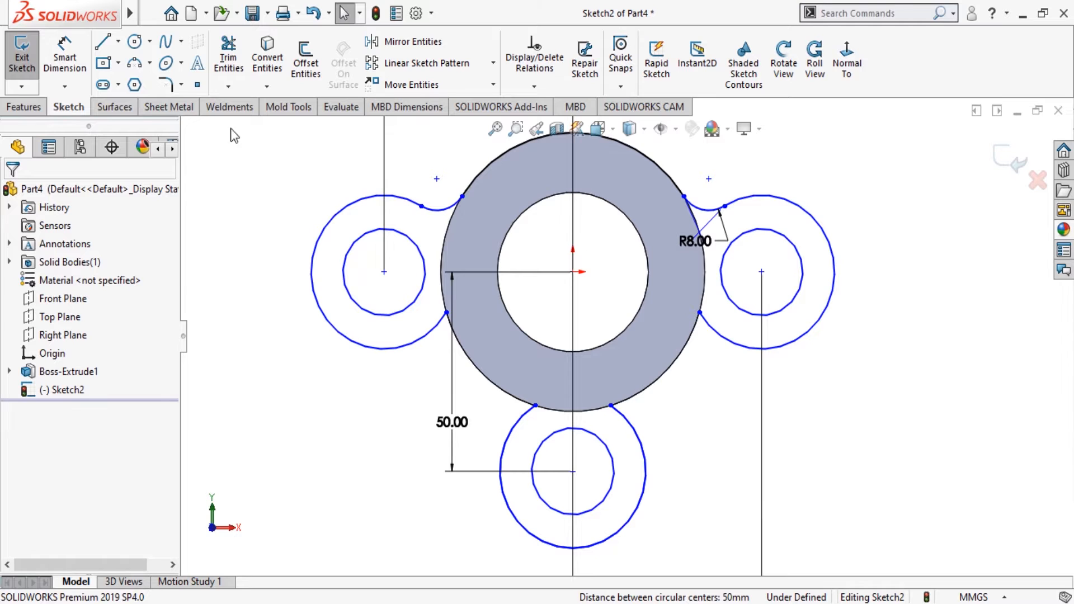
click(104, 45)
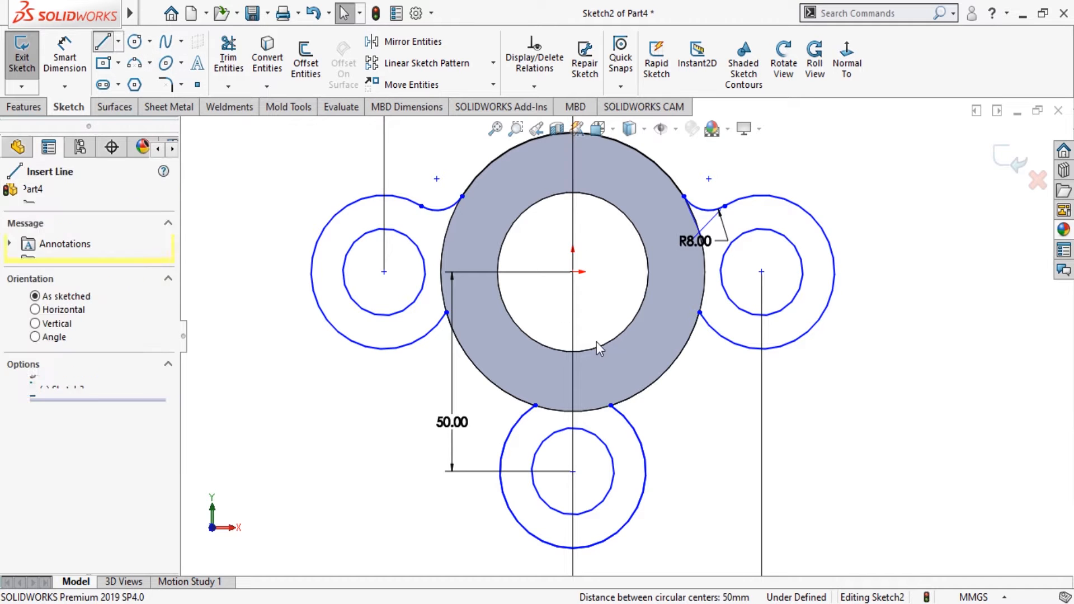
click(644, 459)
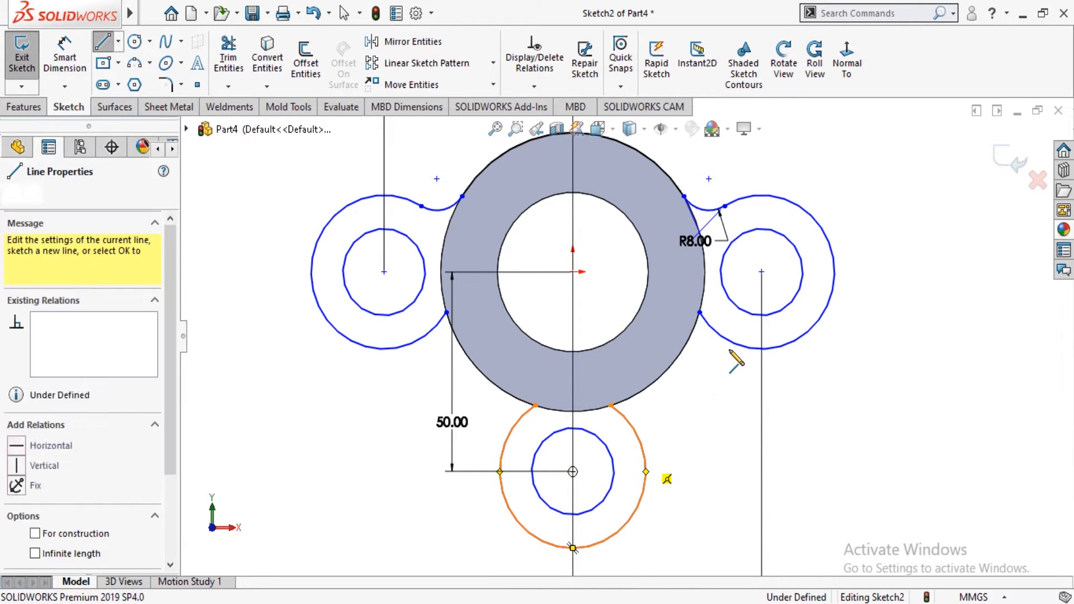
click(788, 345)
key(Escape)
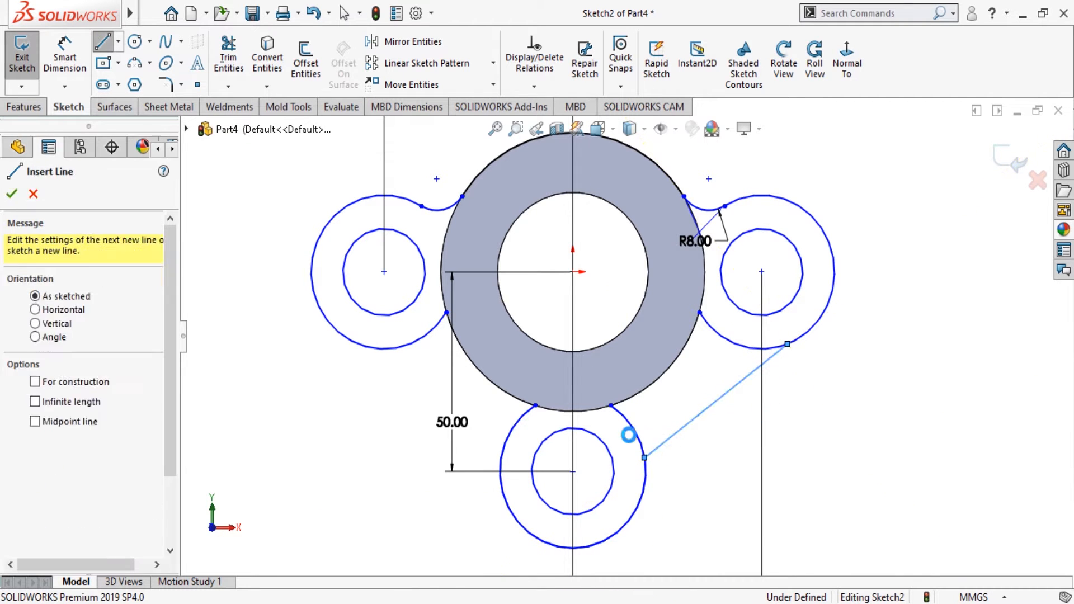
key(Escape)
Step: Sketch a line about 49 mm long connecting the outer arcs of the bottom and left bosses on their outward-facing side
key(l)
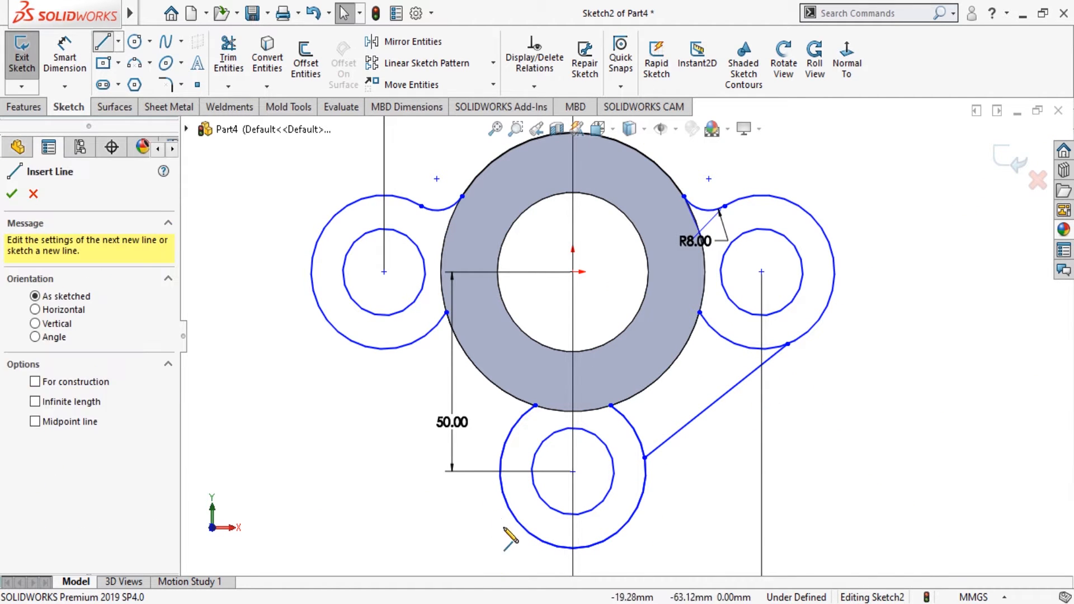
click(504, 495)
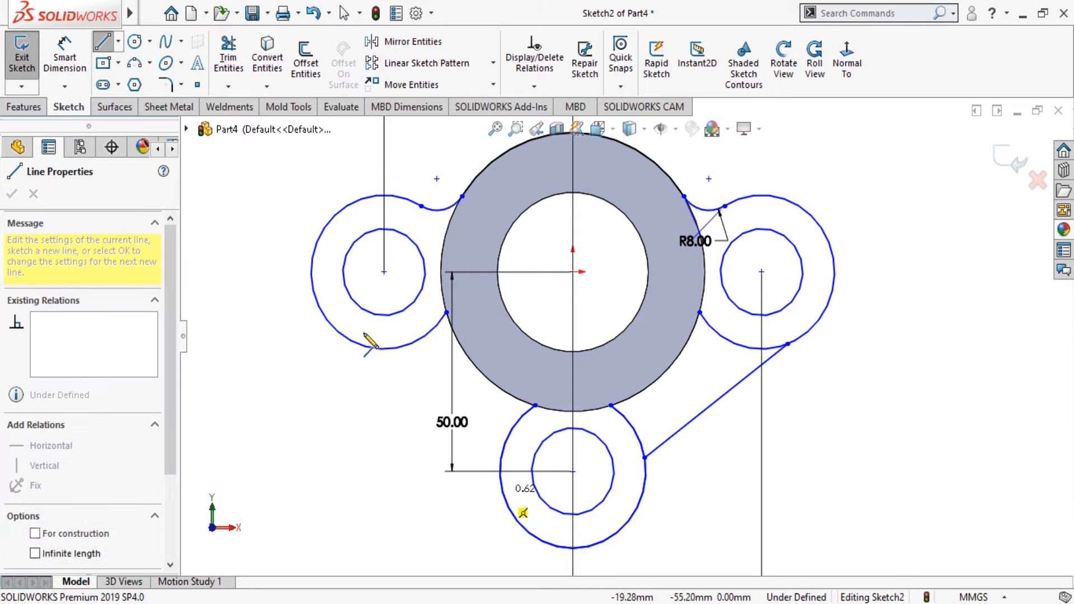
click(379, 349)
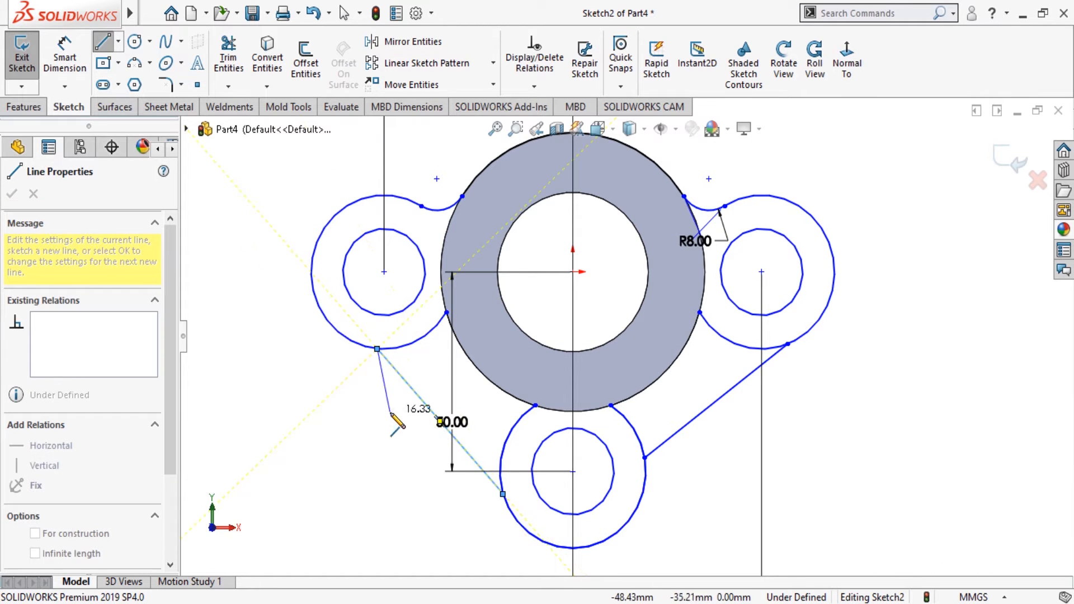
key(Escape)
key(Escape)
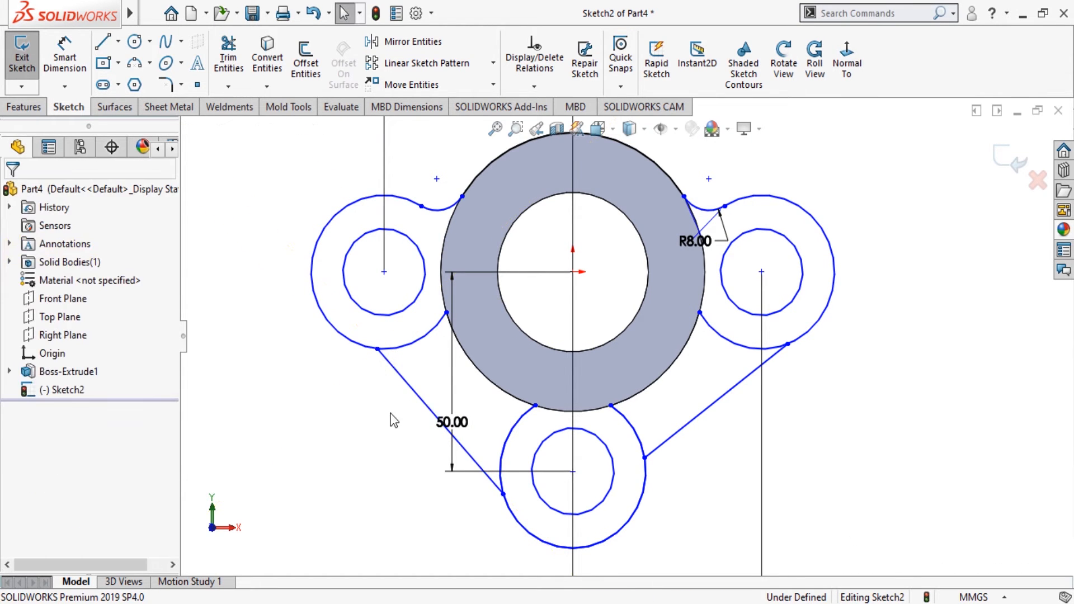
Step: Make the left connecting line tangent to the outer arcs of both the left and bottom bosses
click(385, 357)
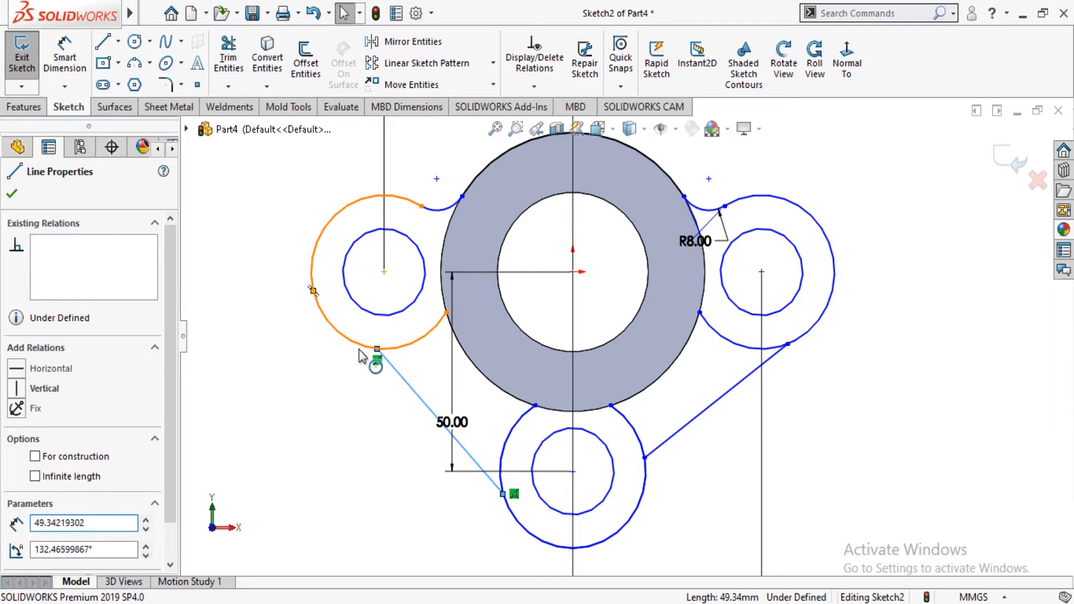
click(361, 353)
ctrl+click(403, 391)
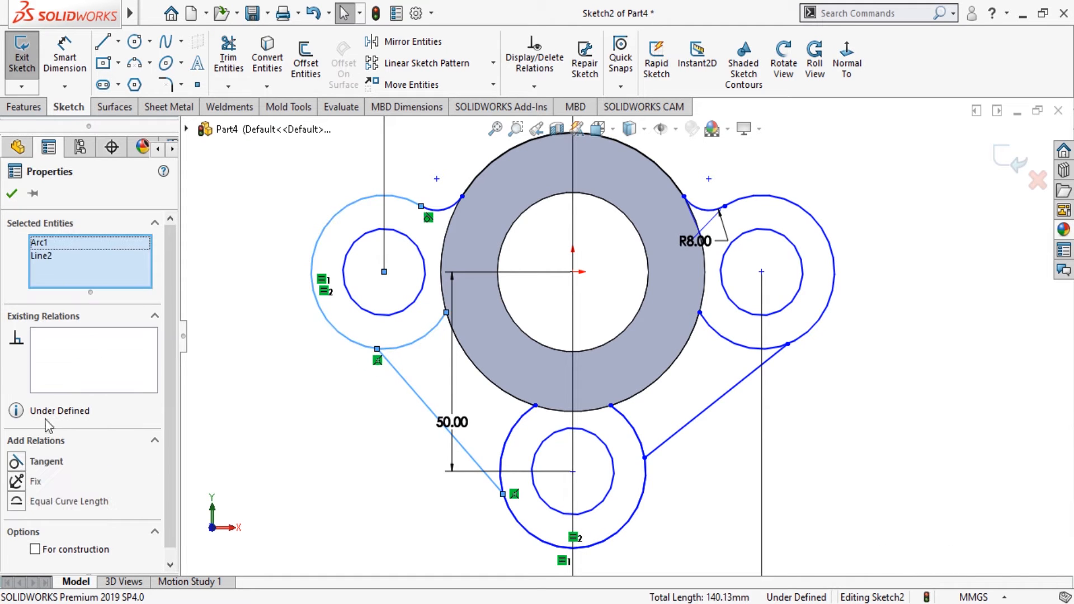
click(16, 462)
click(10, 194)
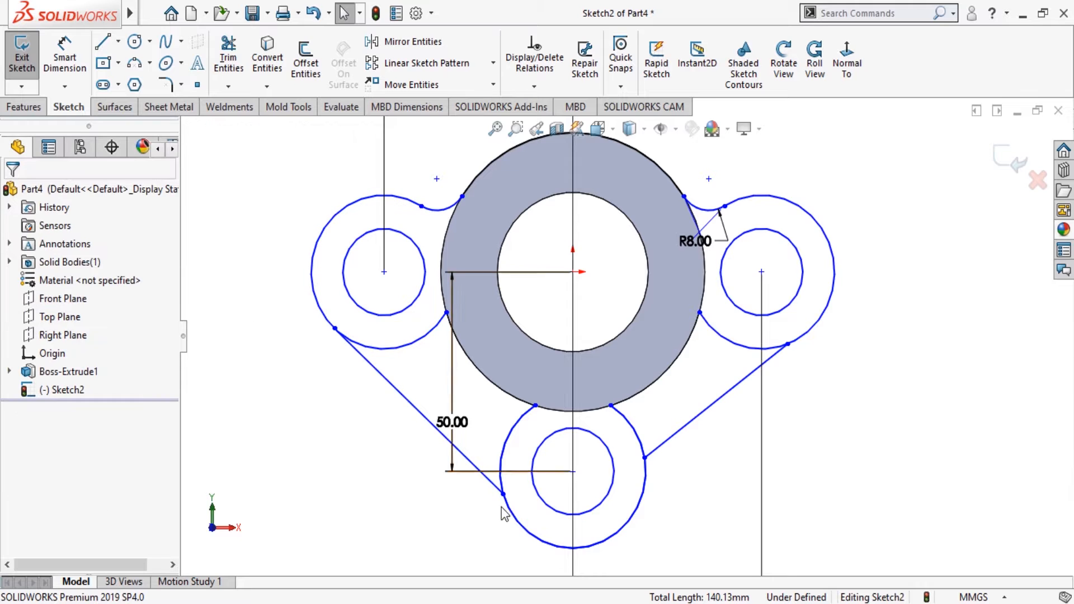
click(503, 491)
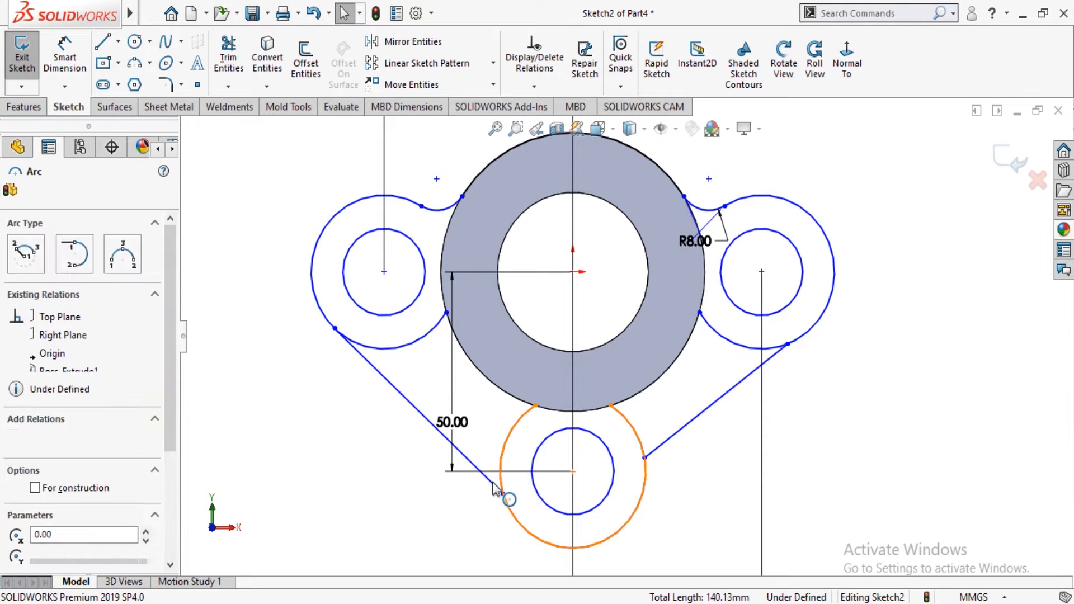
click(419, 411)
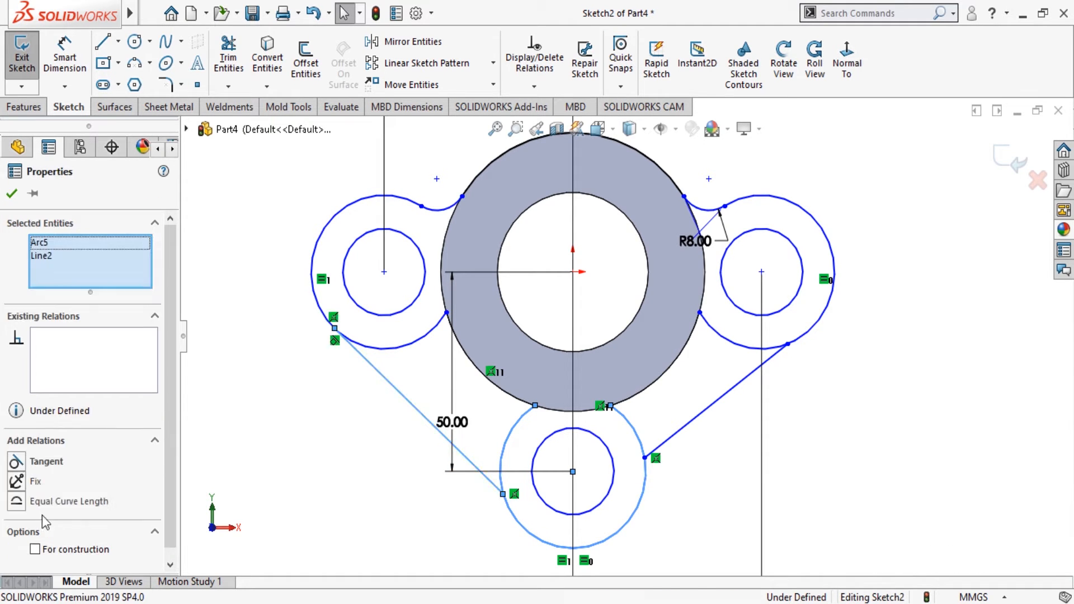
click(16, 460)
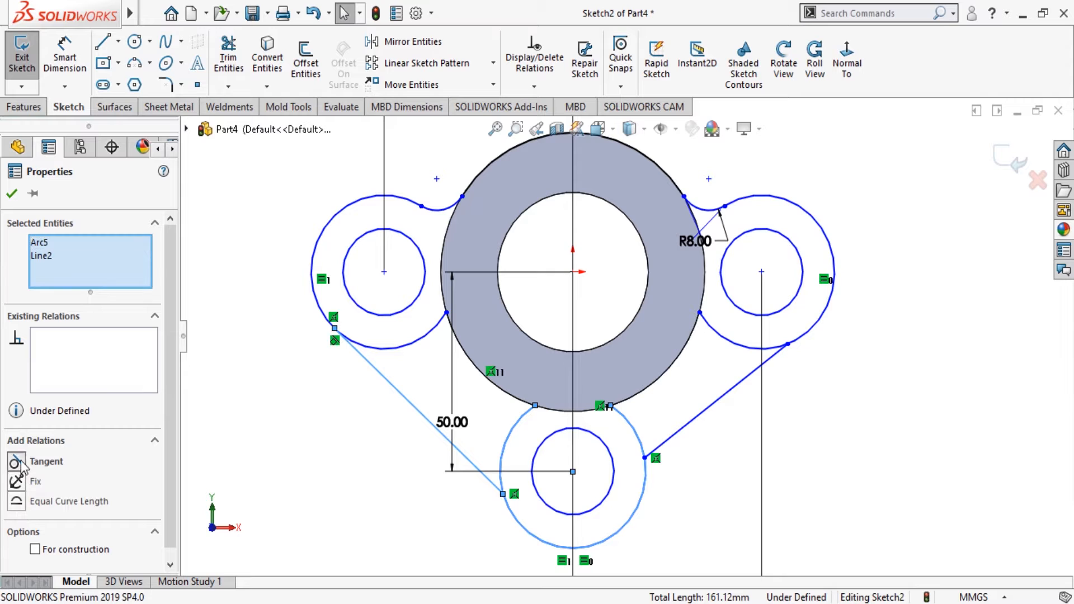
click(12, 194)
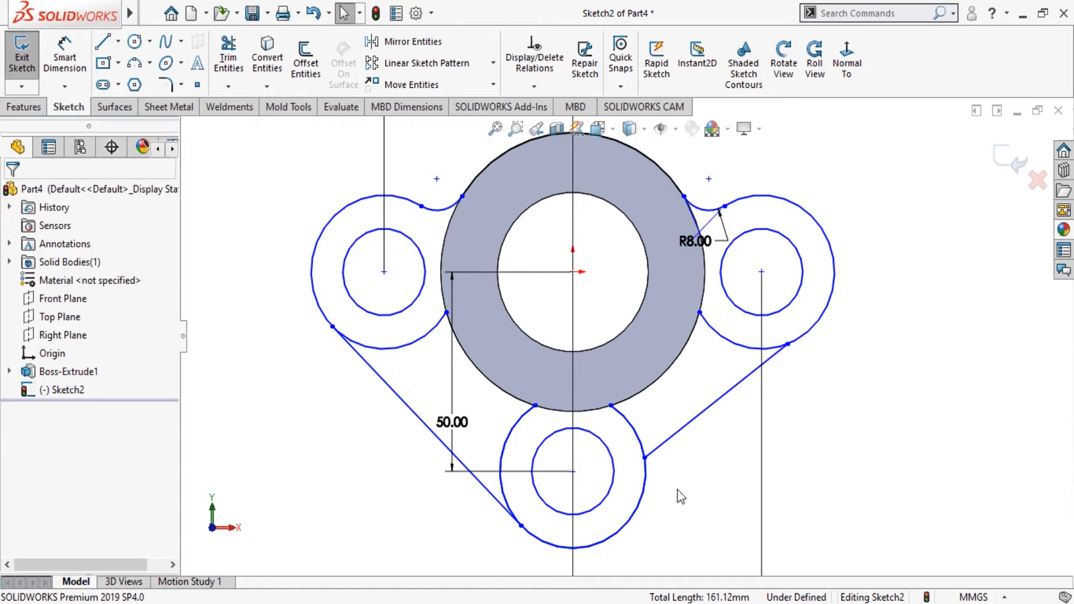
Step: Make the right connecting line tangent to the outer arcs of both the bottom and right bosses
click(645, 448)
ctrl+click(649, 448)
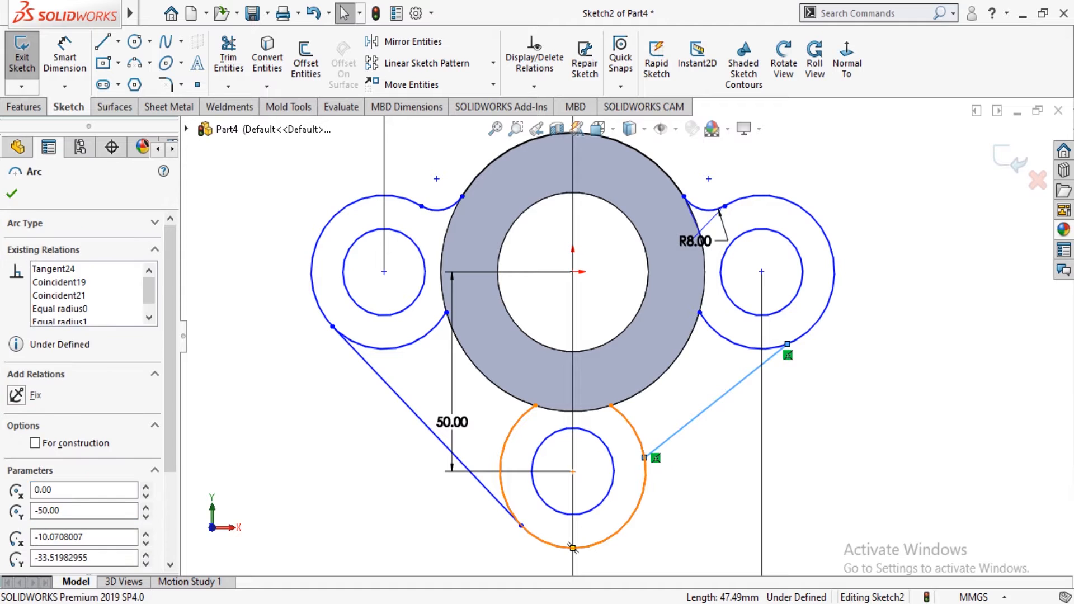
click(16, 462)
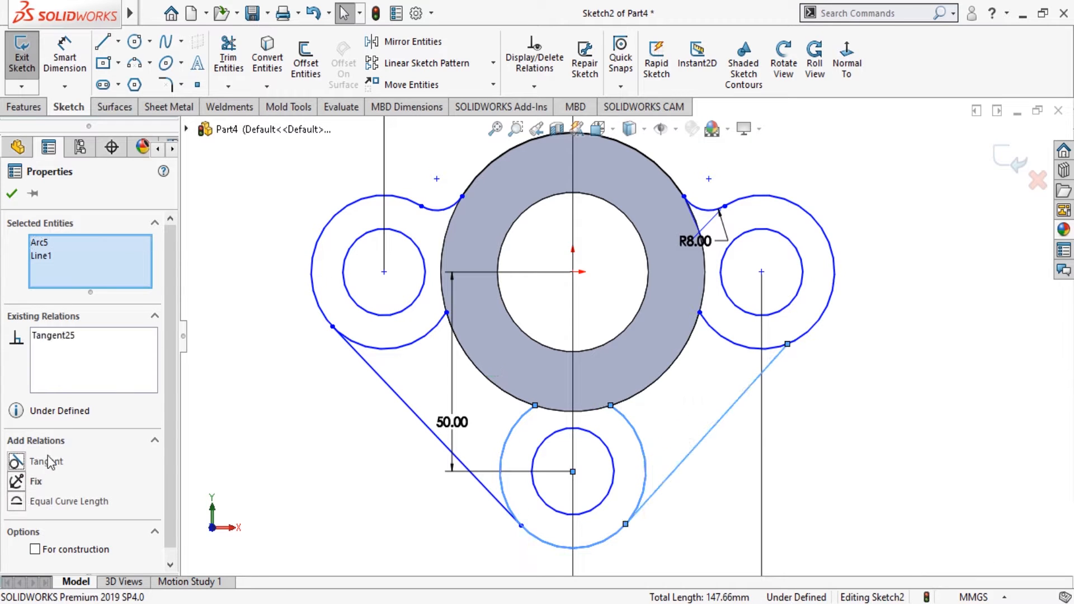
click(12, 194)
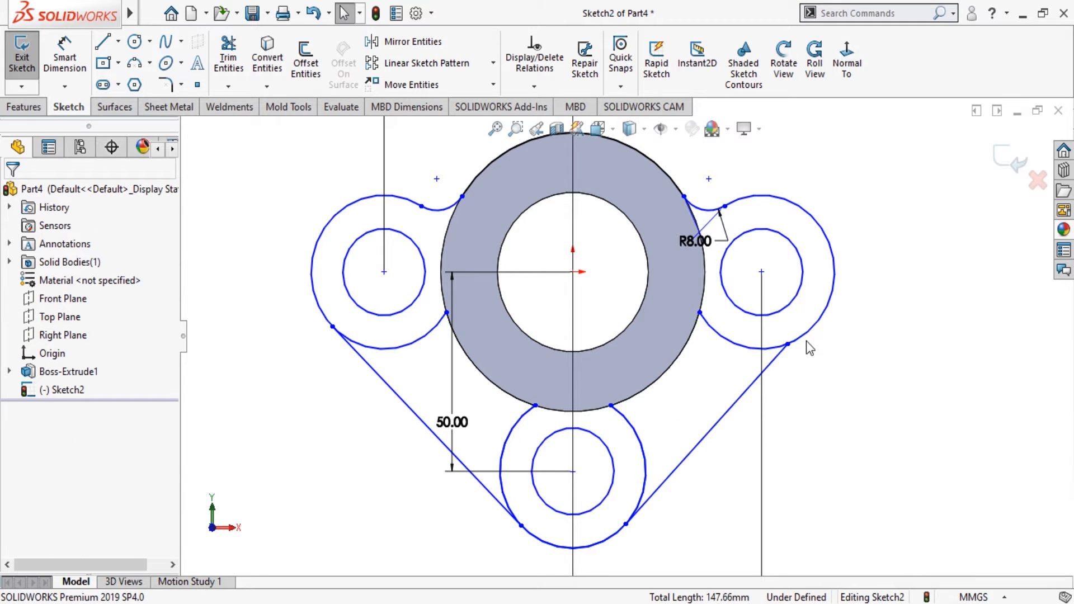
click(789, 363)
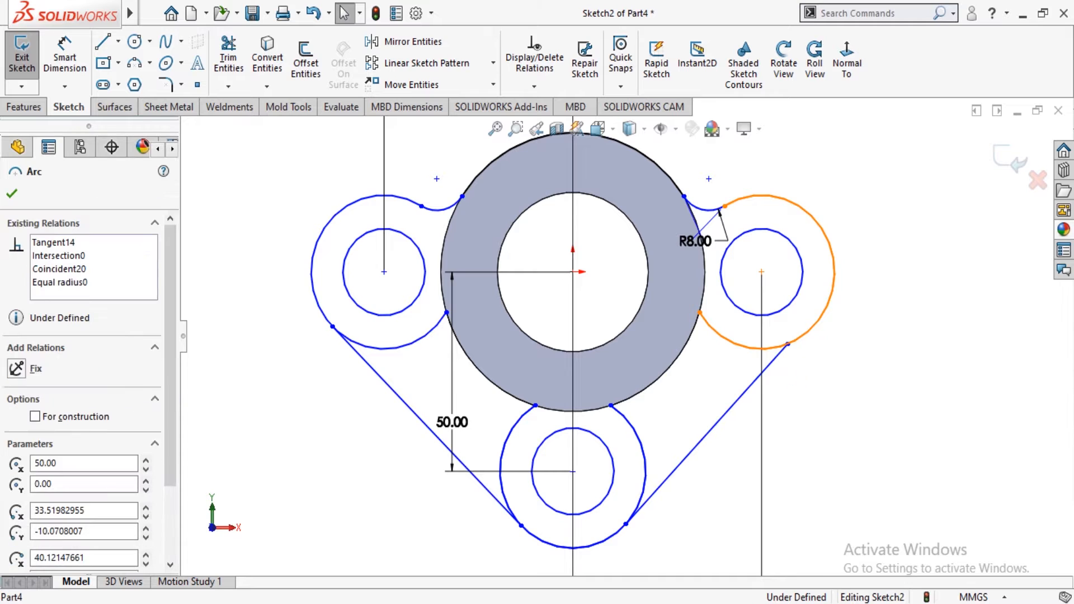
ctrl+click(780, 360)
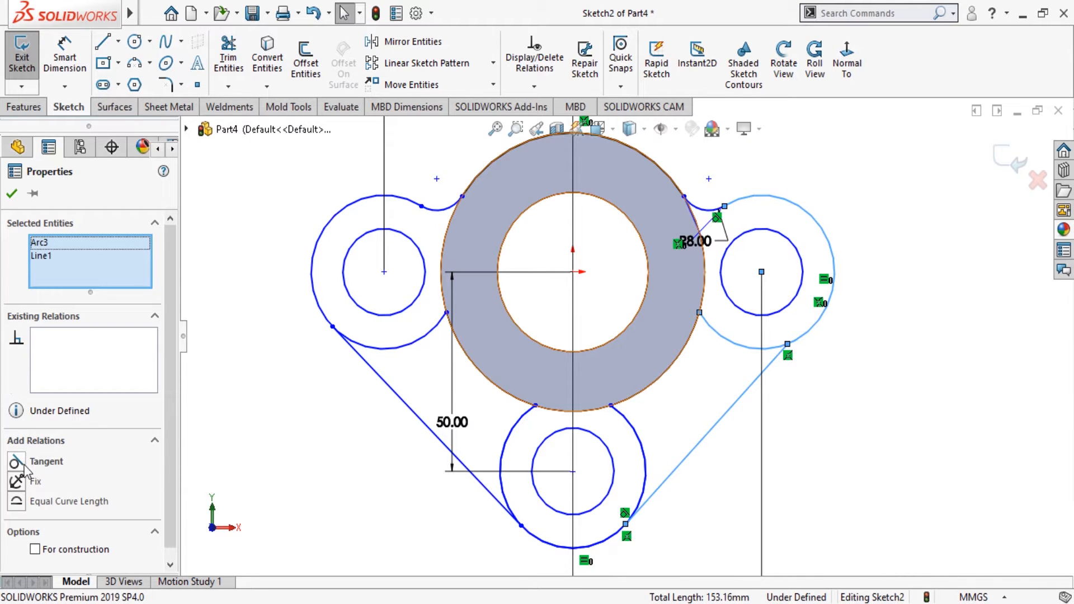
click(22, 463)
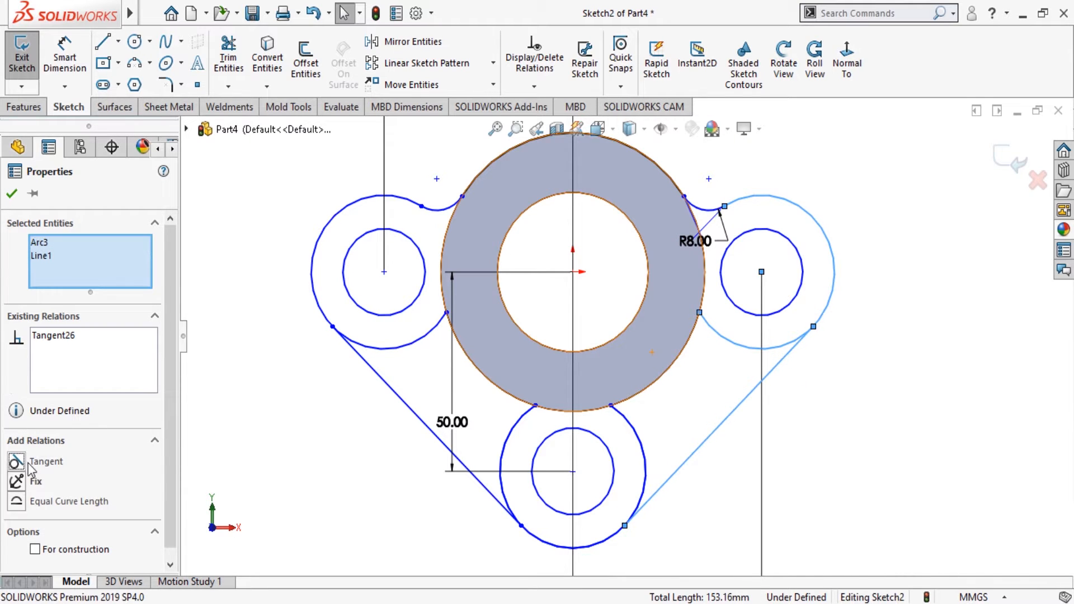
click(12, 194)
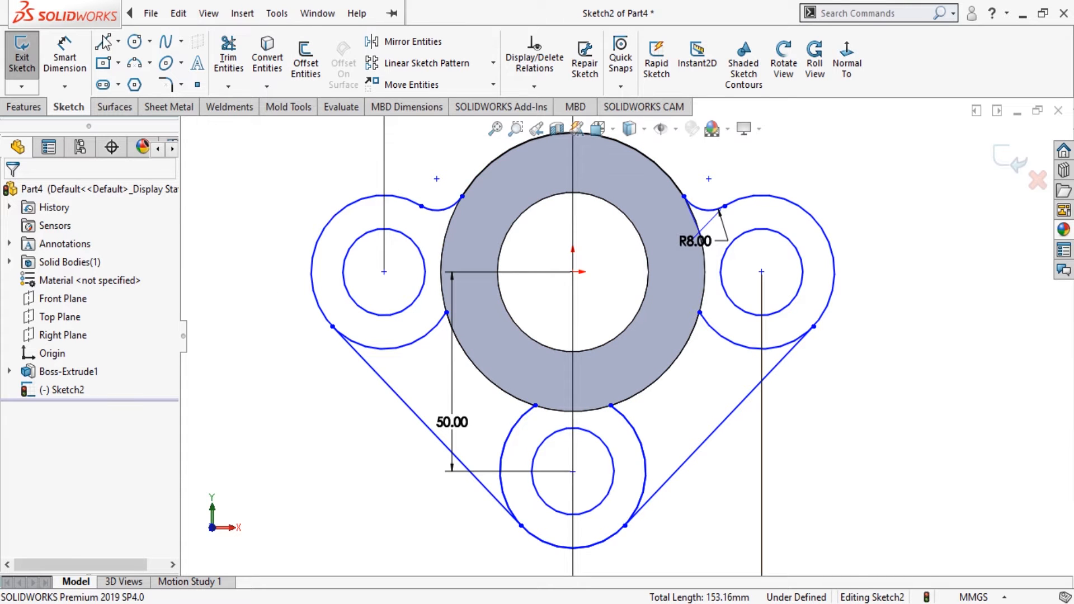
Step: Power trim the inner portions of the three boss arcs between the tangent lines and the central ring
click(228, 56)
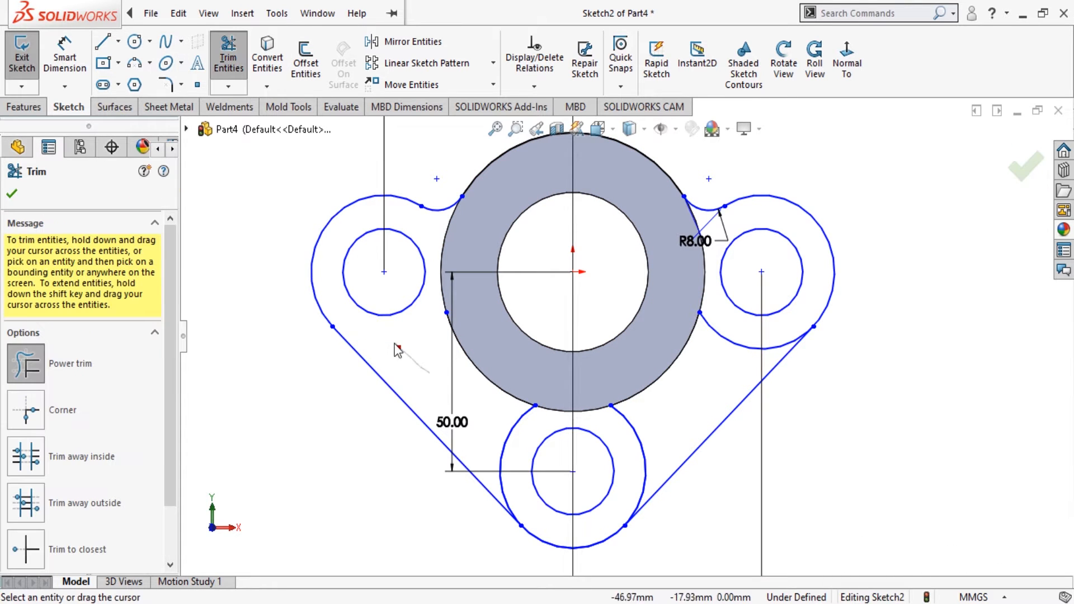
drag(485, 405, 516, 437)
drag(675, 423, 631, 440)
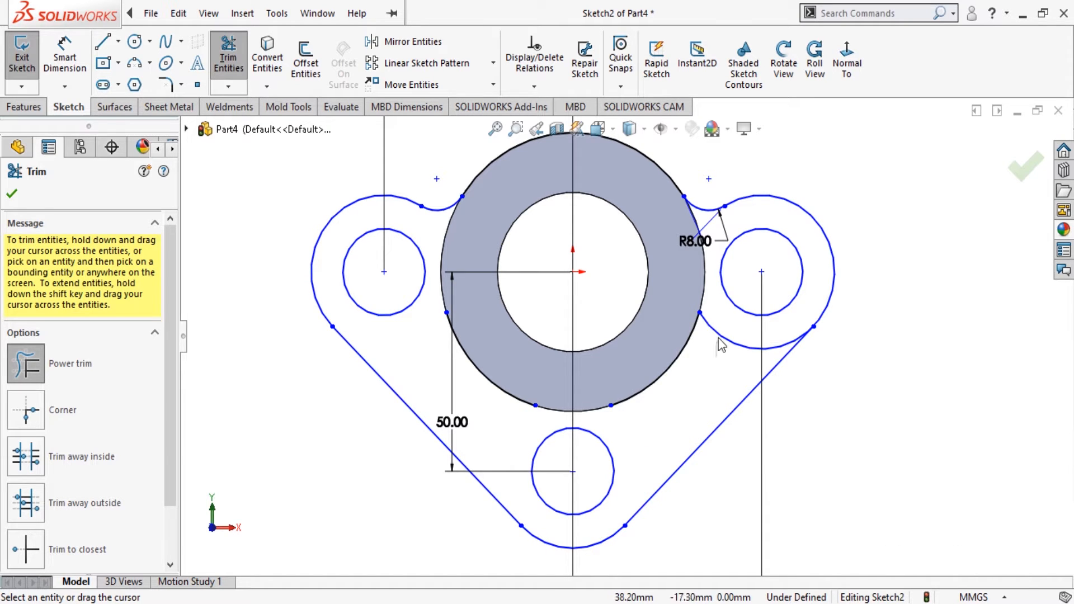
drag(716, 360, 719, 318)
click(13, 195)
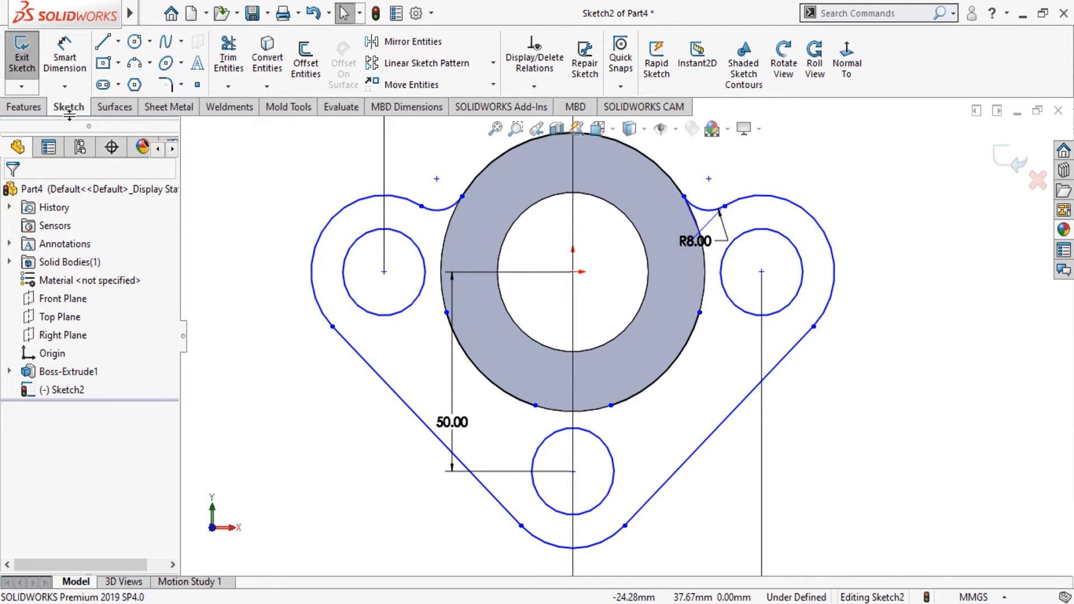
Step: Dimension the left boss hole's diameter as 20 mm
click(343, 267)
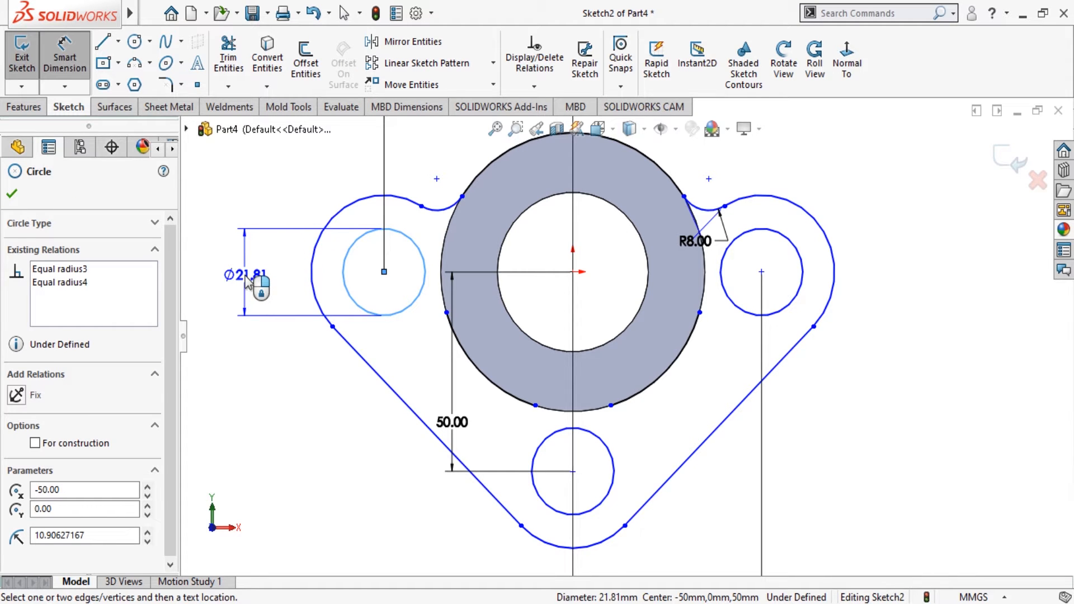
click(249, 278)
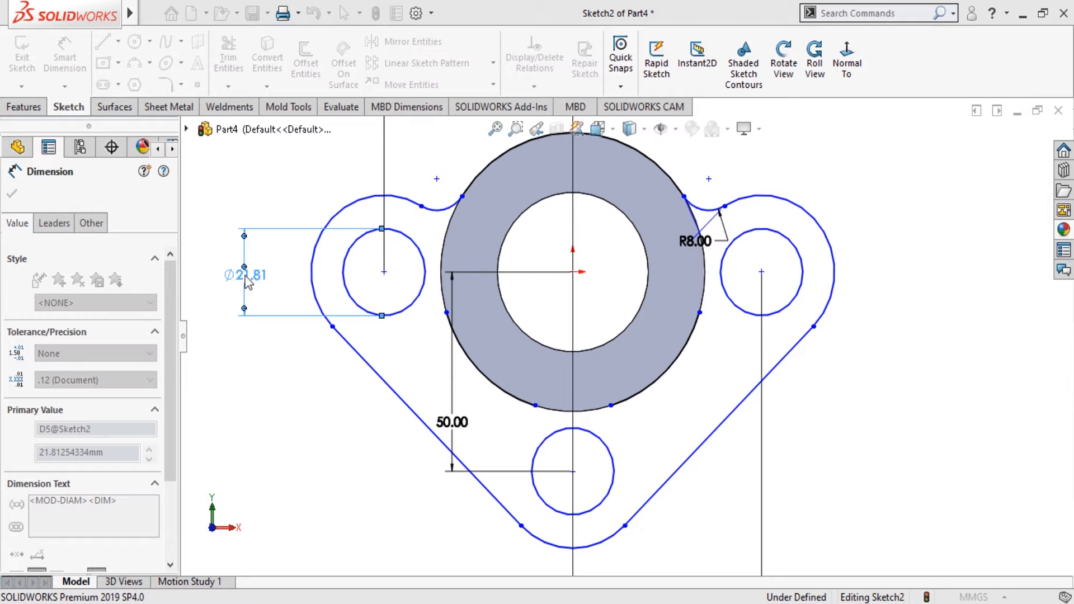
text(20)
key(Return)
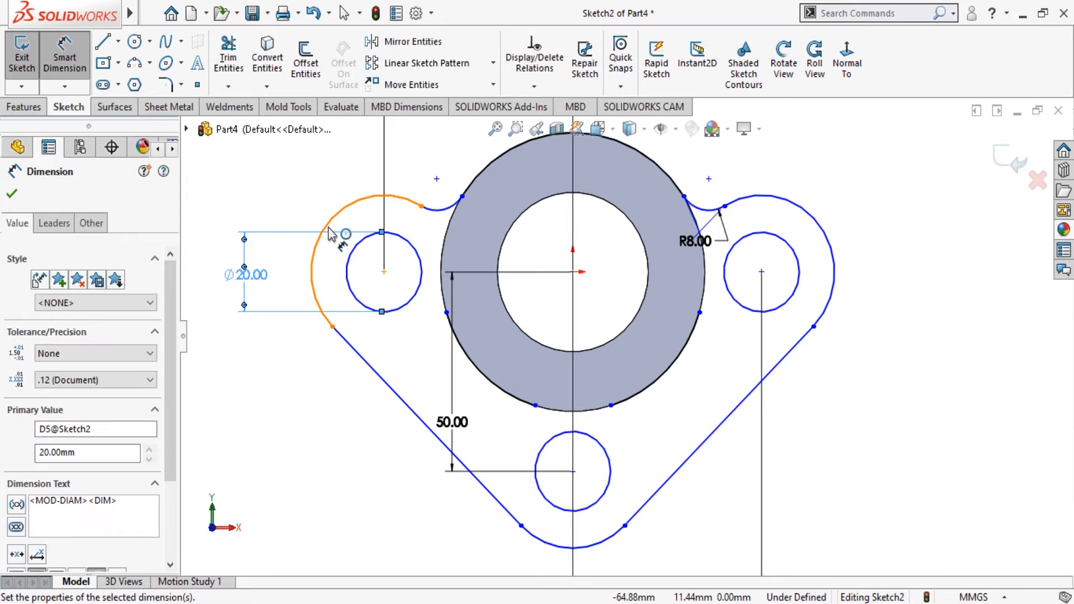
Step: Dimension the outer arc of the left boss with a 20 mm radius
click(328, 229)
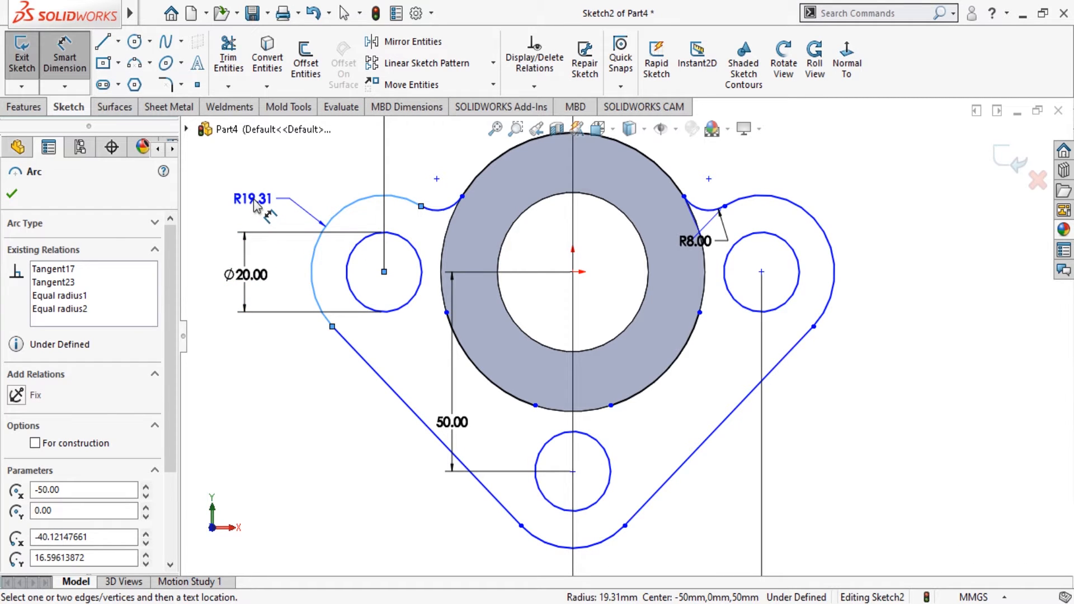
click(254, 205)
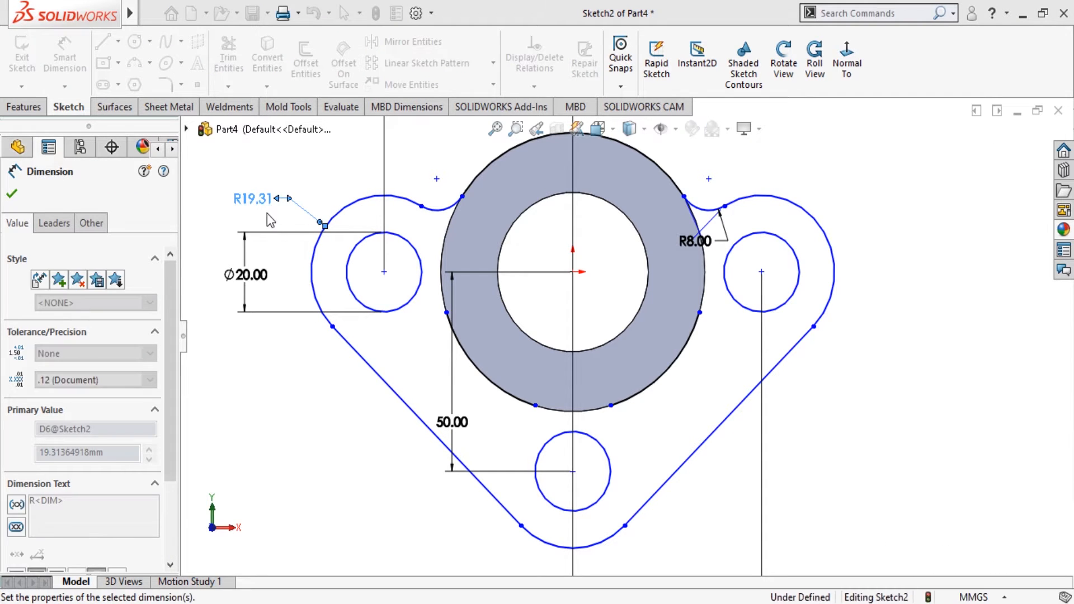
text(20)
key(Return)
click(12, 195)
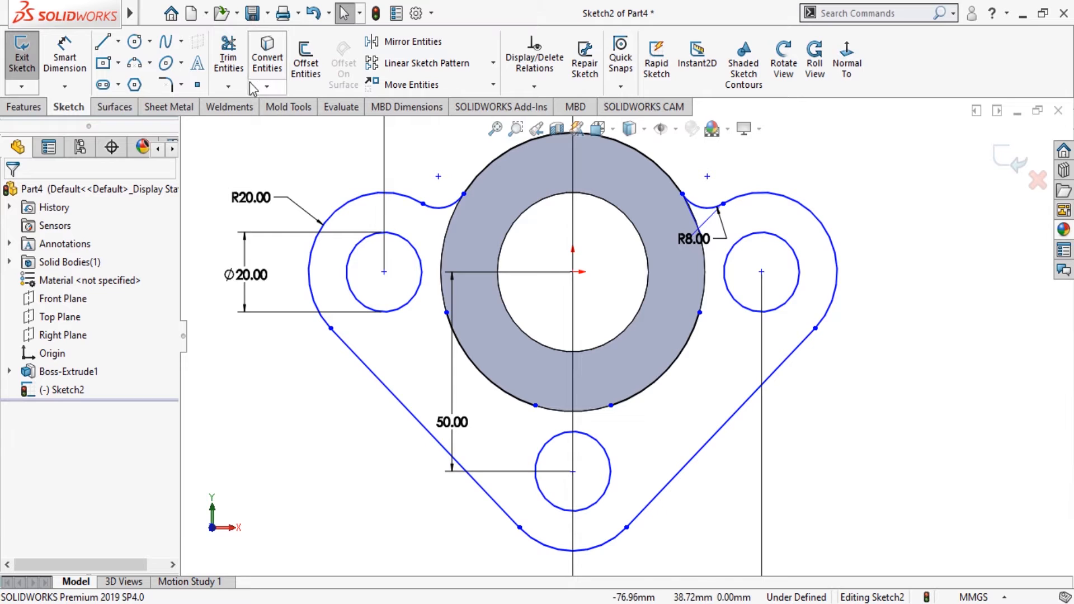
Step: Trim away the lower arcs of the converted ring outline, and convert the central ring's outer circular edge into the sketch again
click(228, 56)
drag(499, 427, 495, 354)
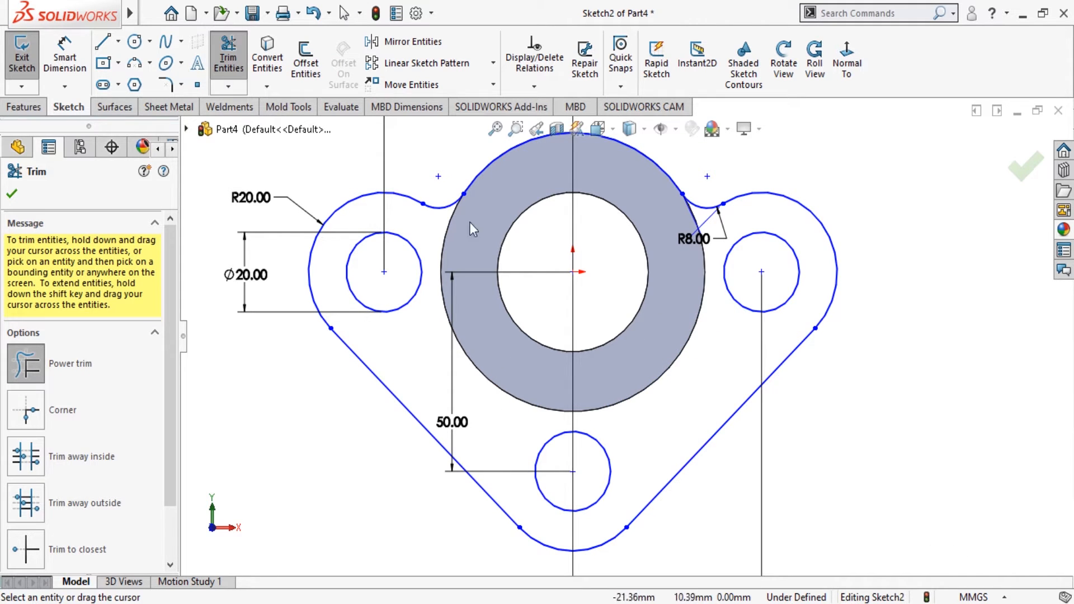
click(13, 194)
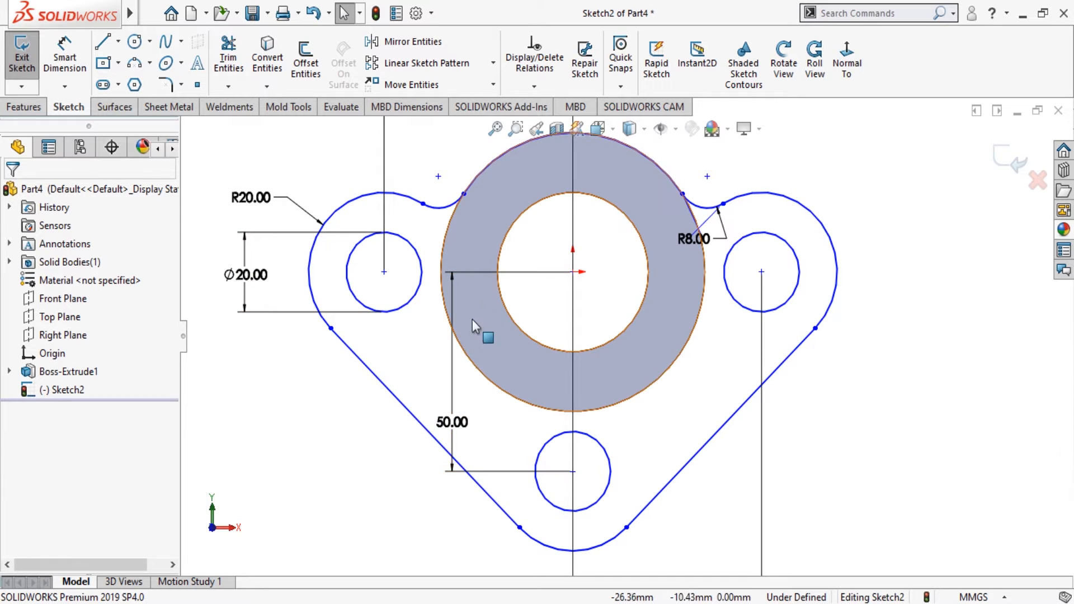
click(488, 384)
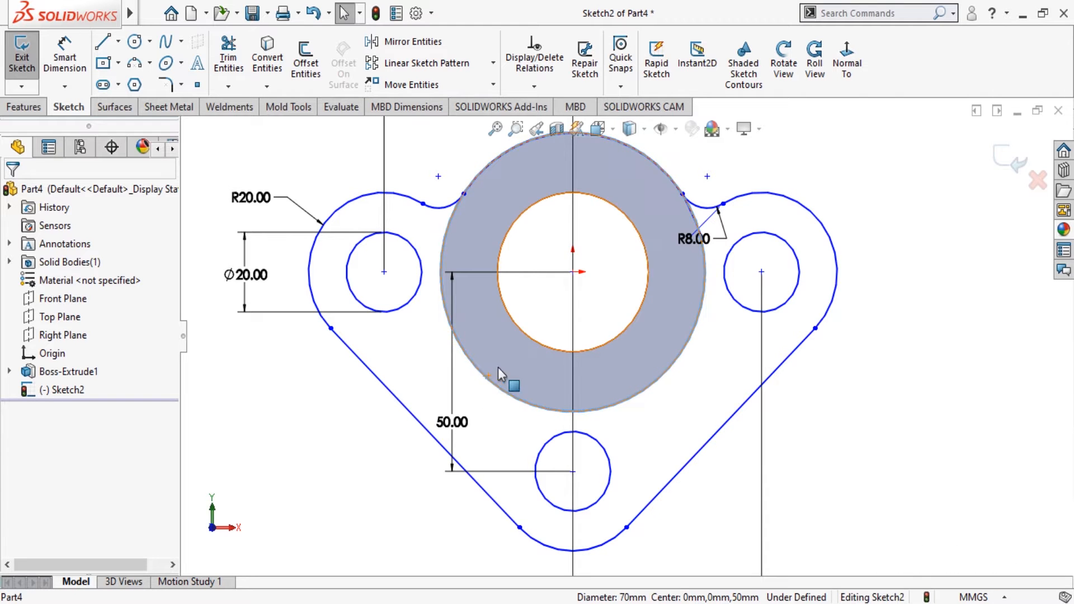
click(268, 64)
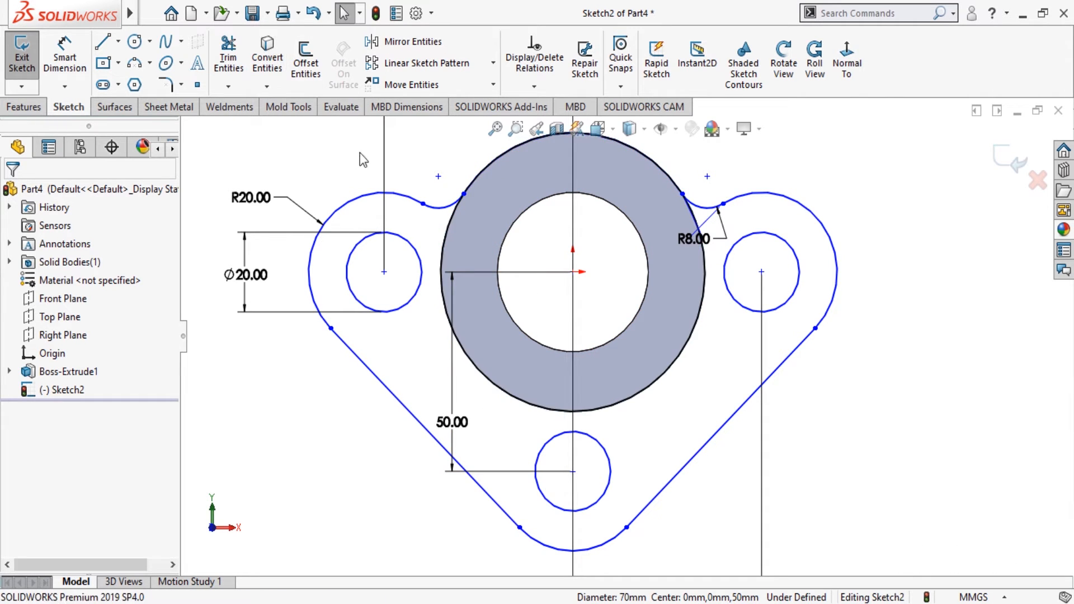
Step: Extrude the flange region around the central ring 12 mm in the reversed direction, along the cylinder, with the result merged
click(228, 59)
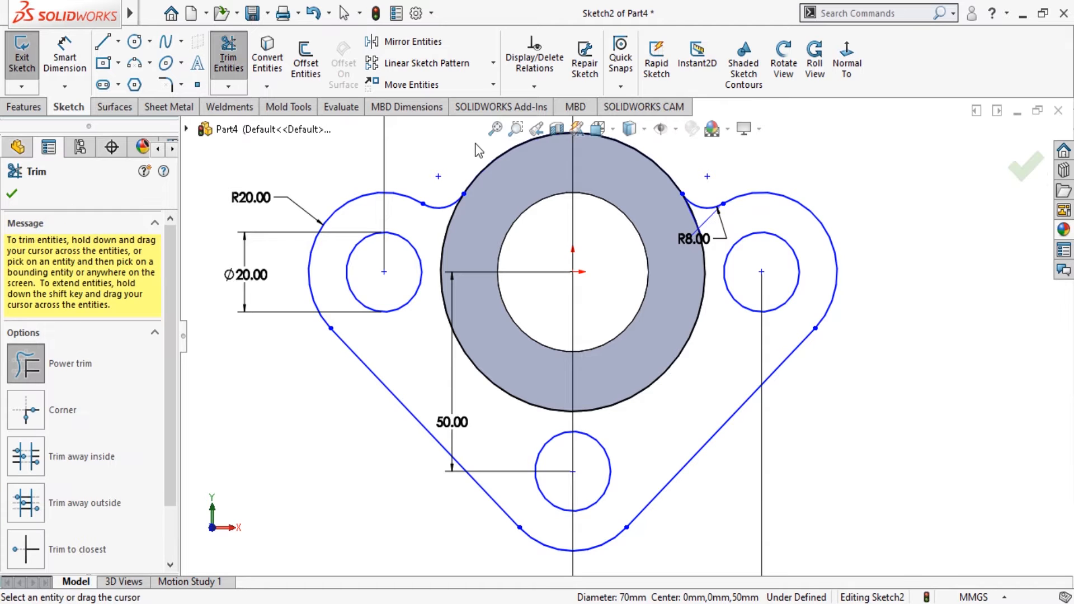
click(17, 194)
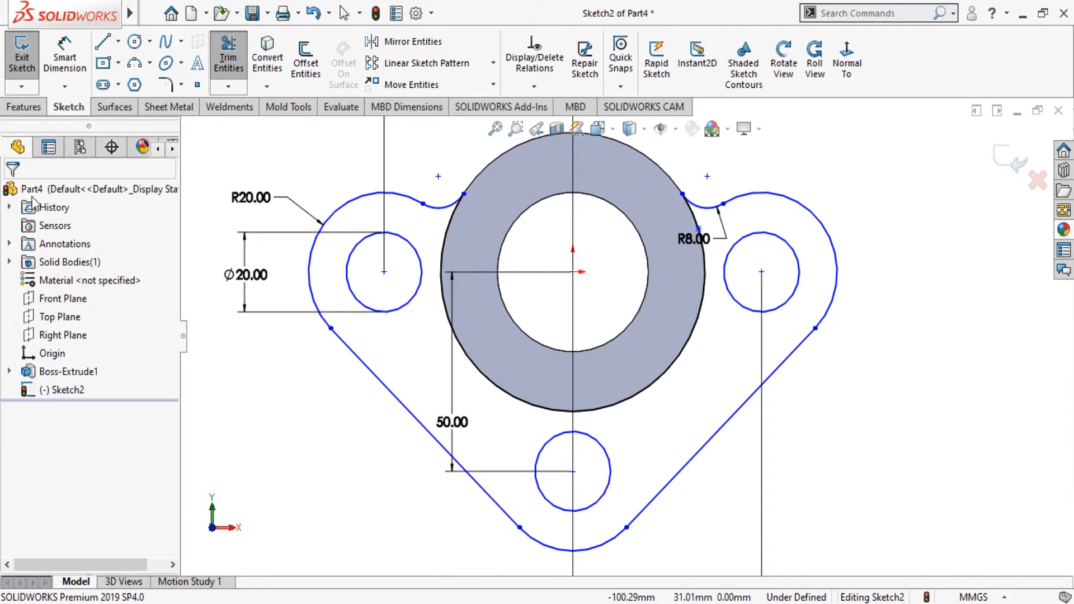
click(24, 109)
click(28, 56)
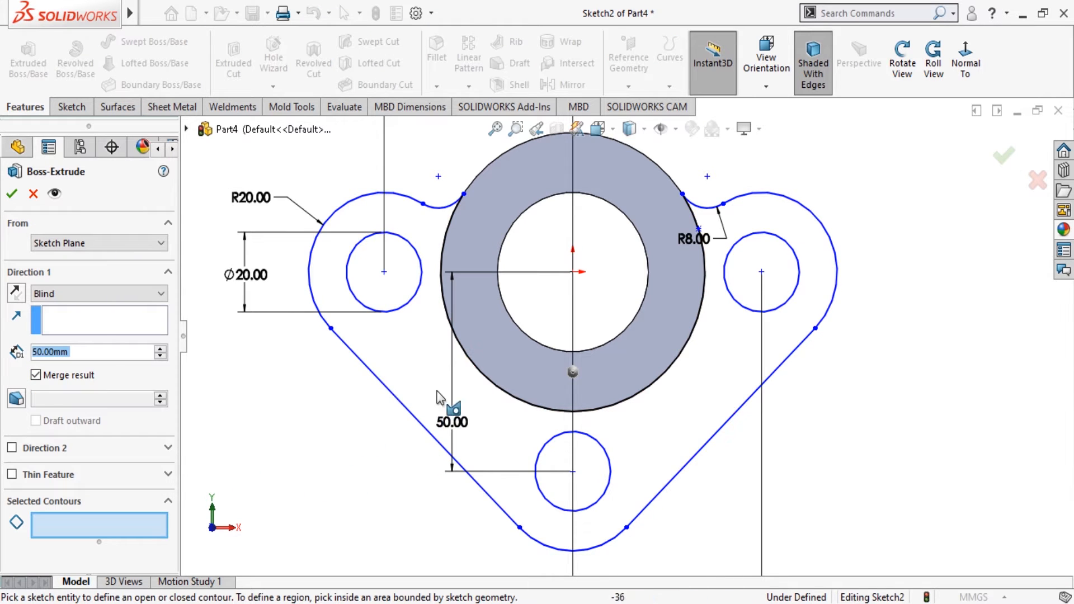
click(449, 371)
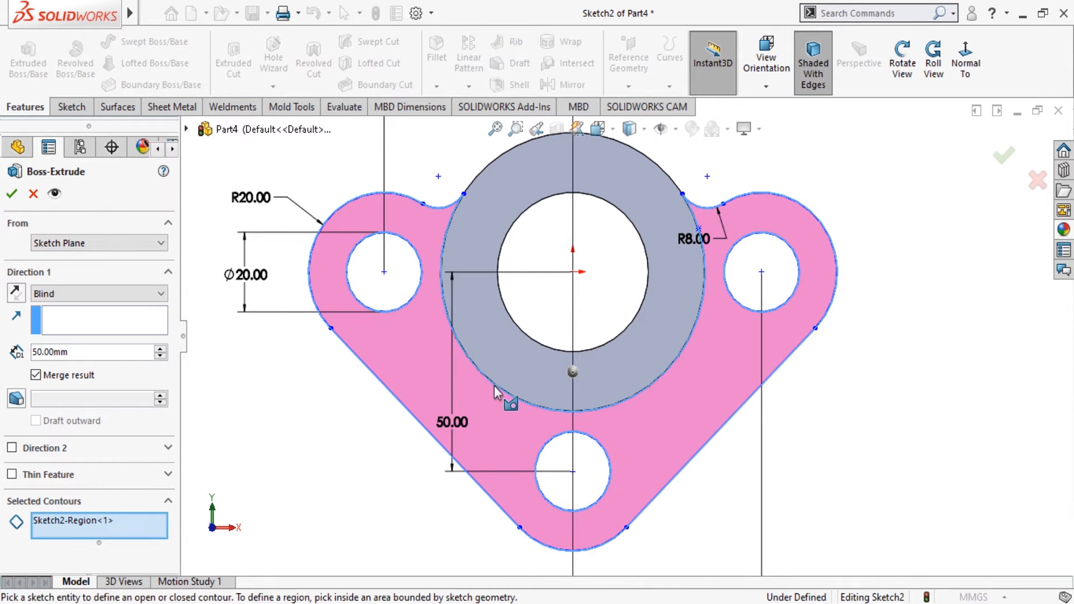
click(901, 56)
drag(834, 287, 755, 319)
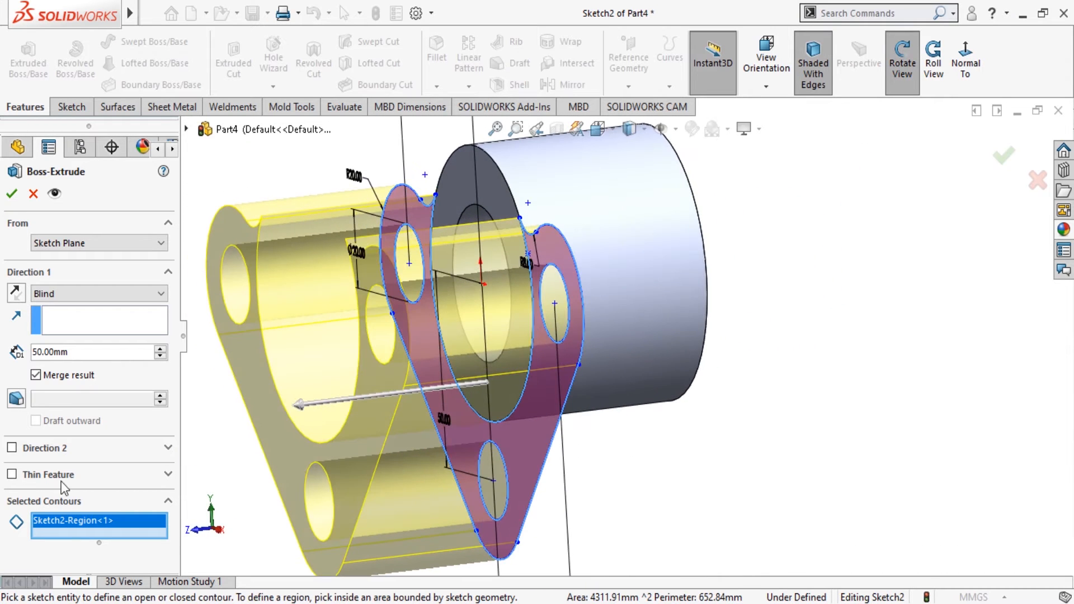
click(16, 297)
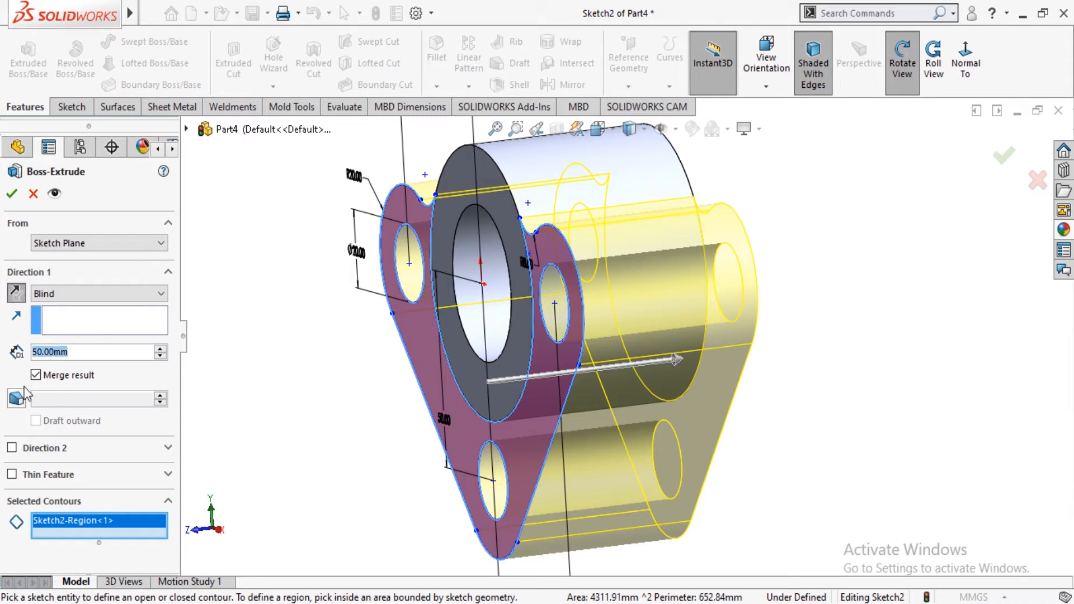
text(12)
key(Return)
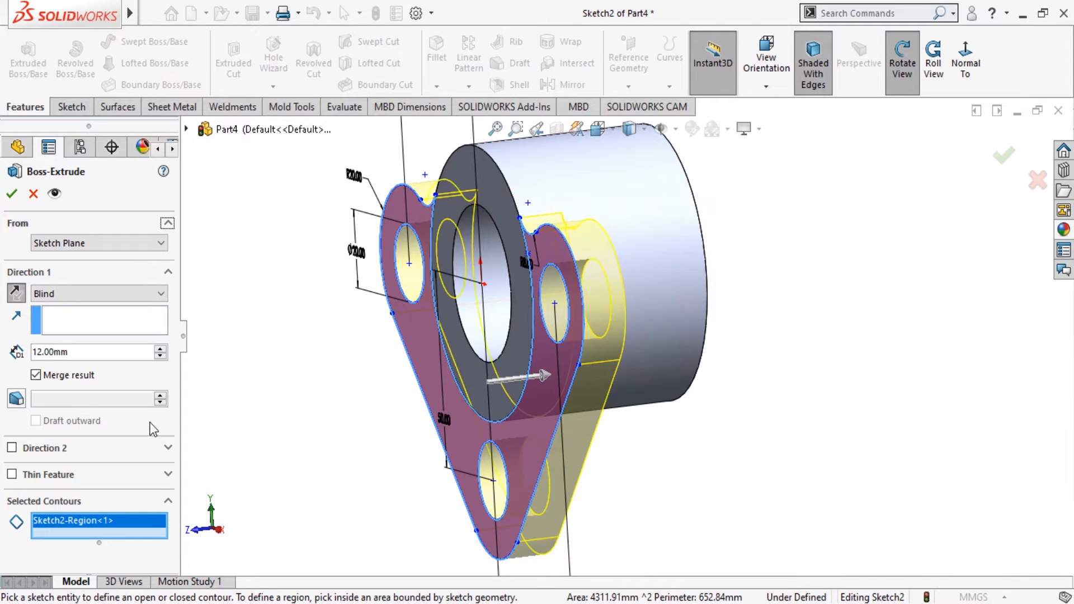
click(12, 194)
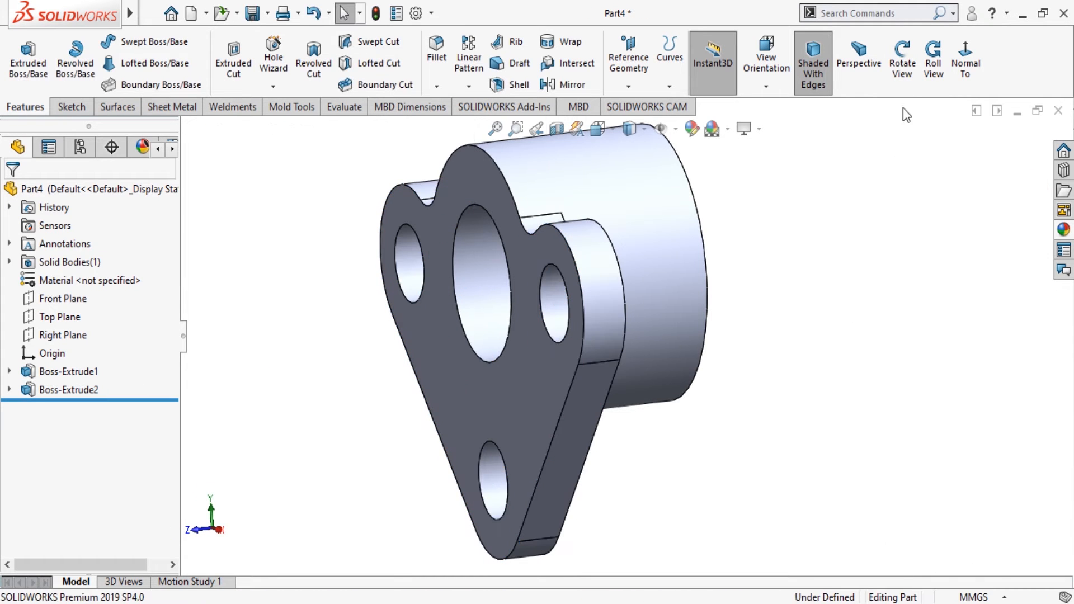
click(902, 63)
drag(791, 431, 668, 470)
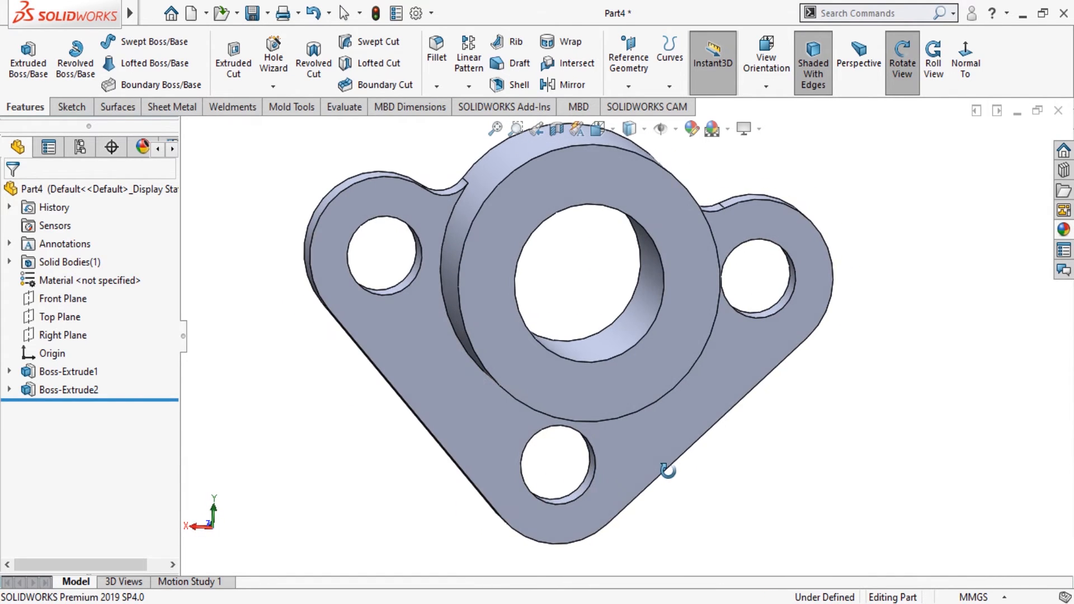
click(74, 335)
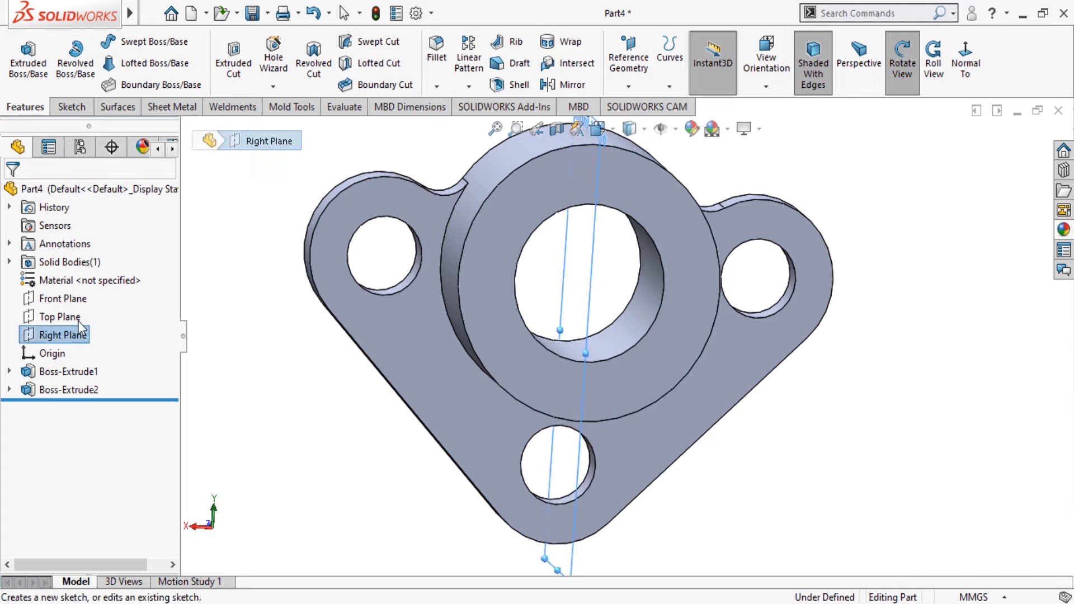
click(80, 311)
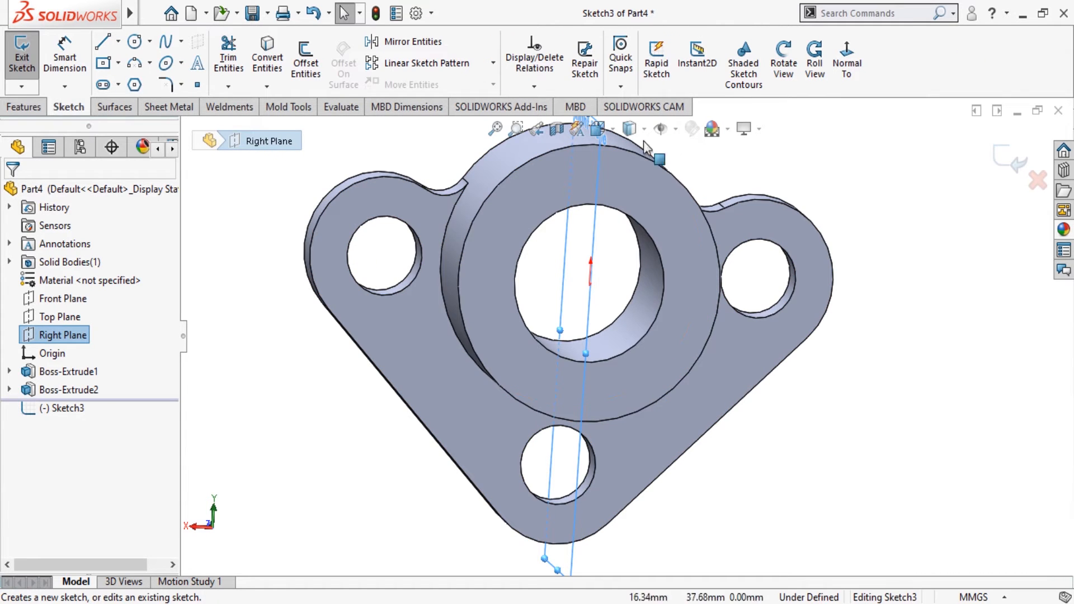
click(1016, 160)
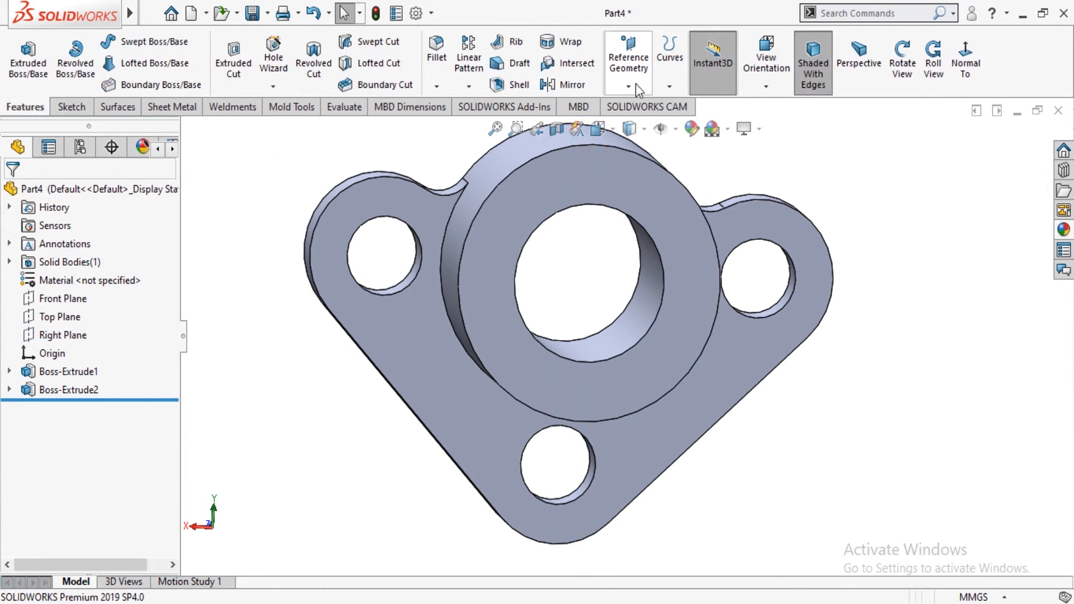
Step: Create a reference plane parallel to the Right Plane at an offset of 12.5 mm
click(642, 92)
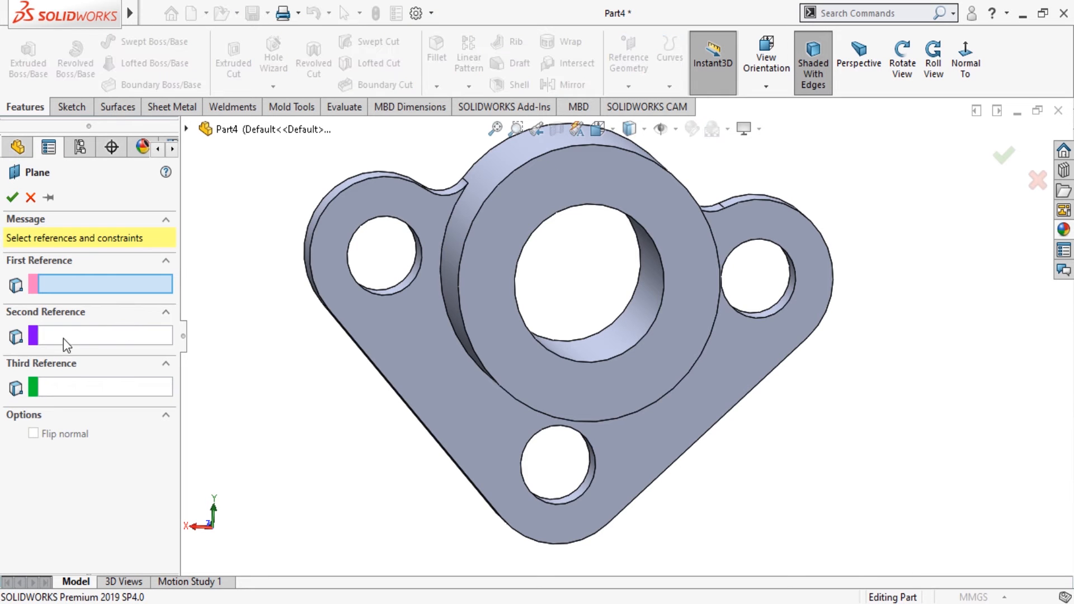
click(186, 128)
click(186, 128)
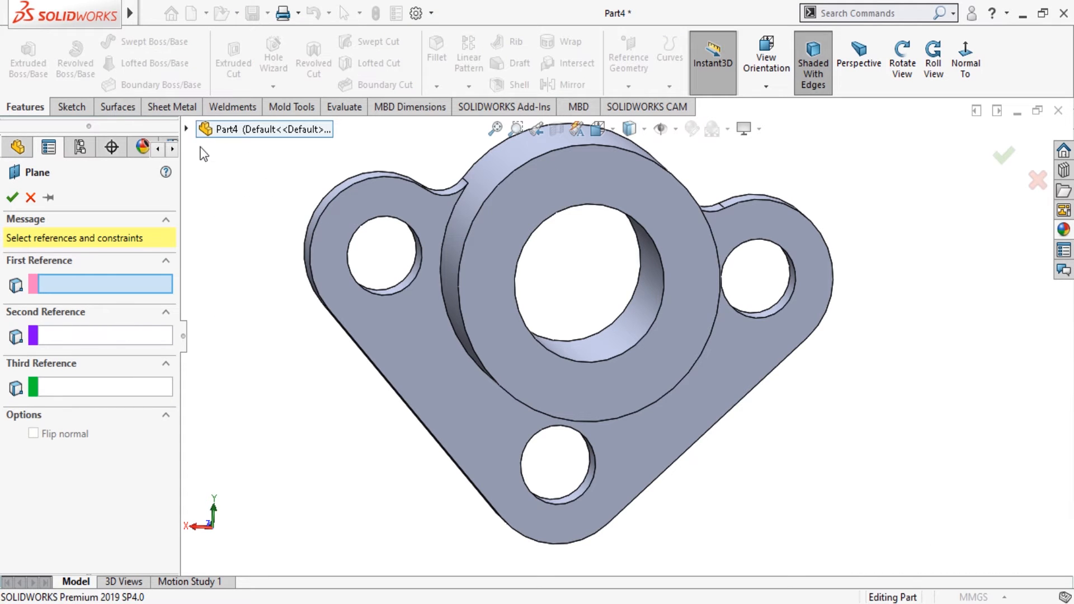
click(186, 128)
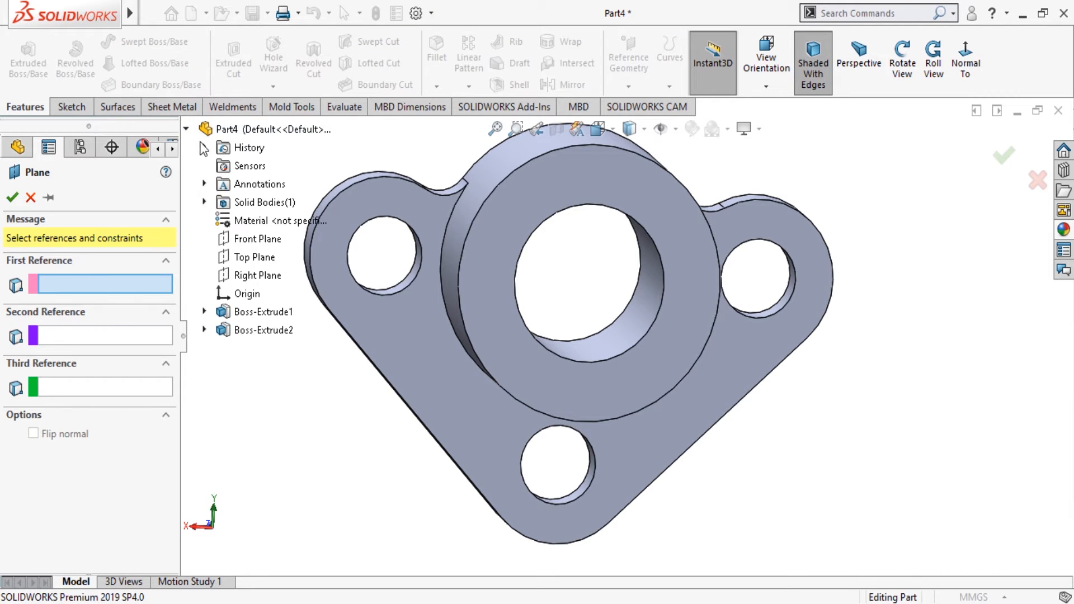
click(256, 276)
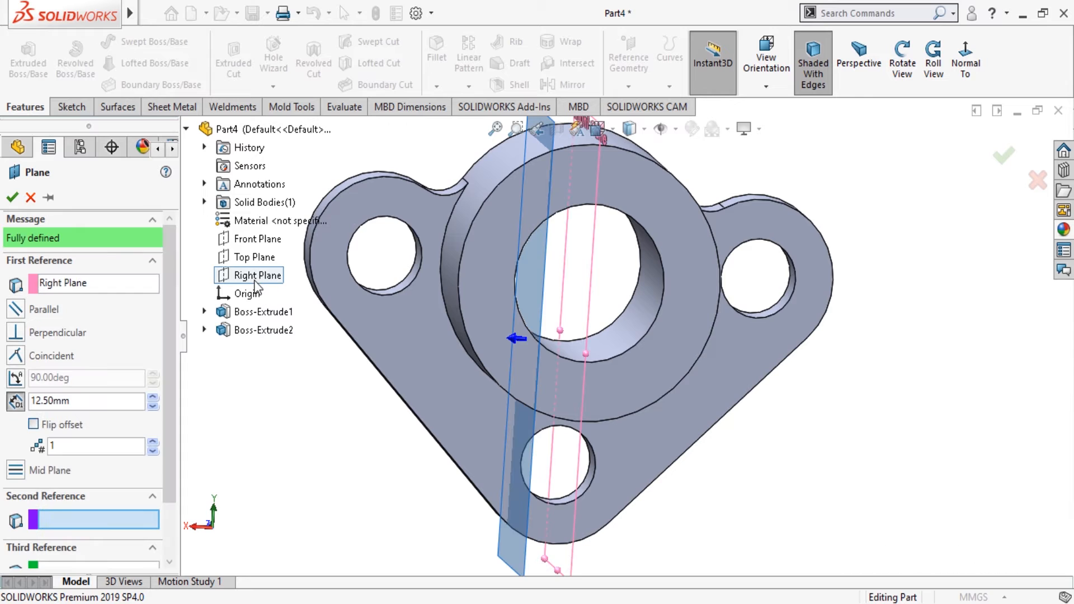
double_click(79, 401)
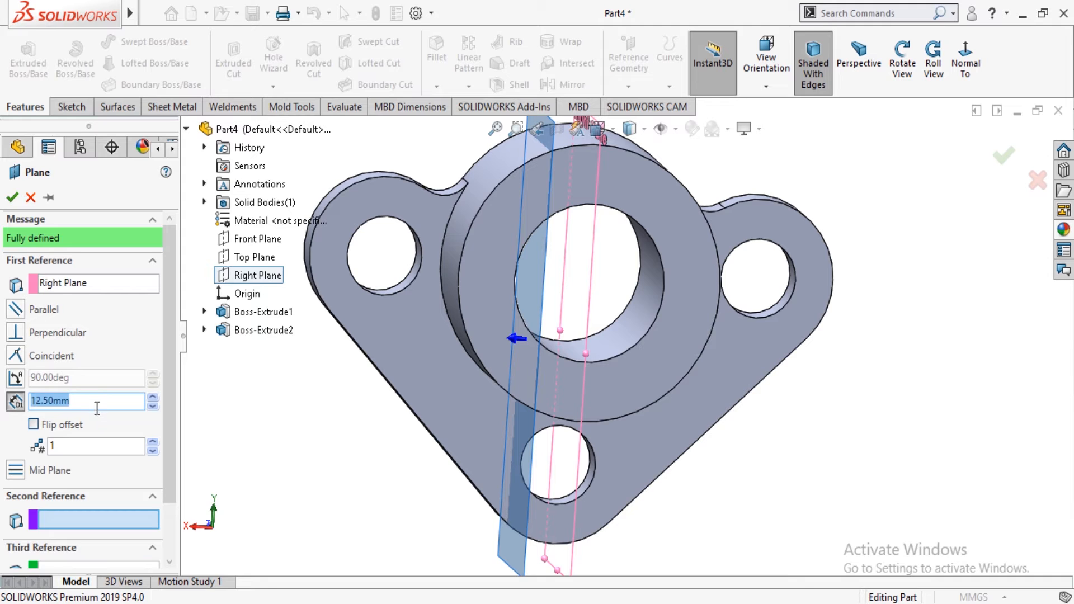
click(20, 196)
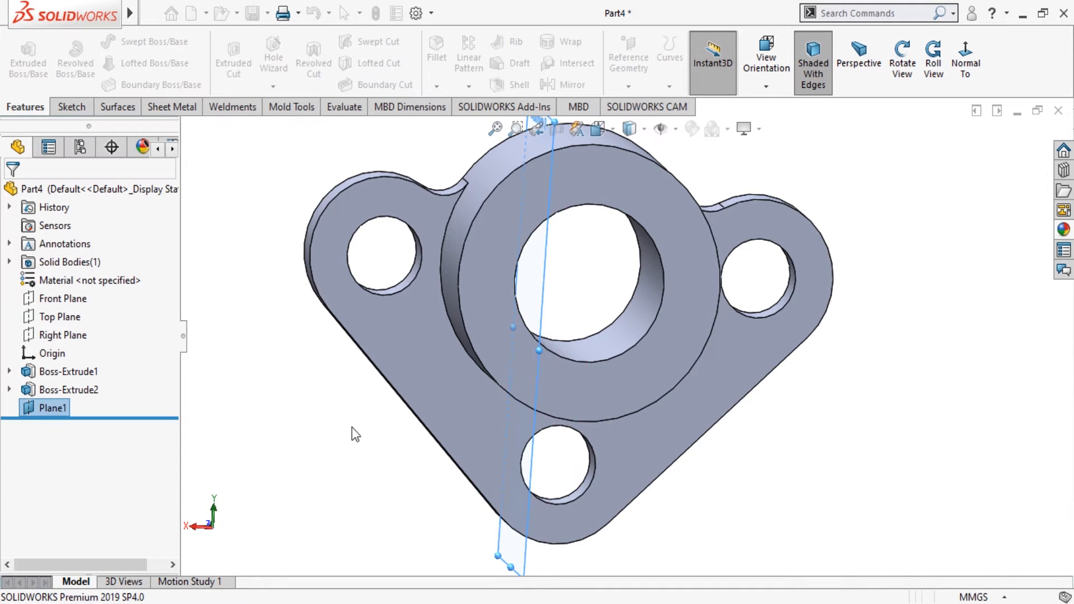
Step: Start a sketch on the new offset plane, with the view turned square to it
click(901, 61)
drag(894, 145, 887, 197)
click(956, 76)
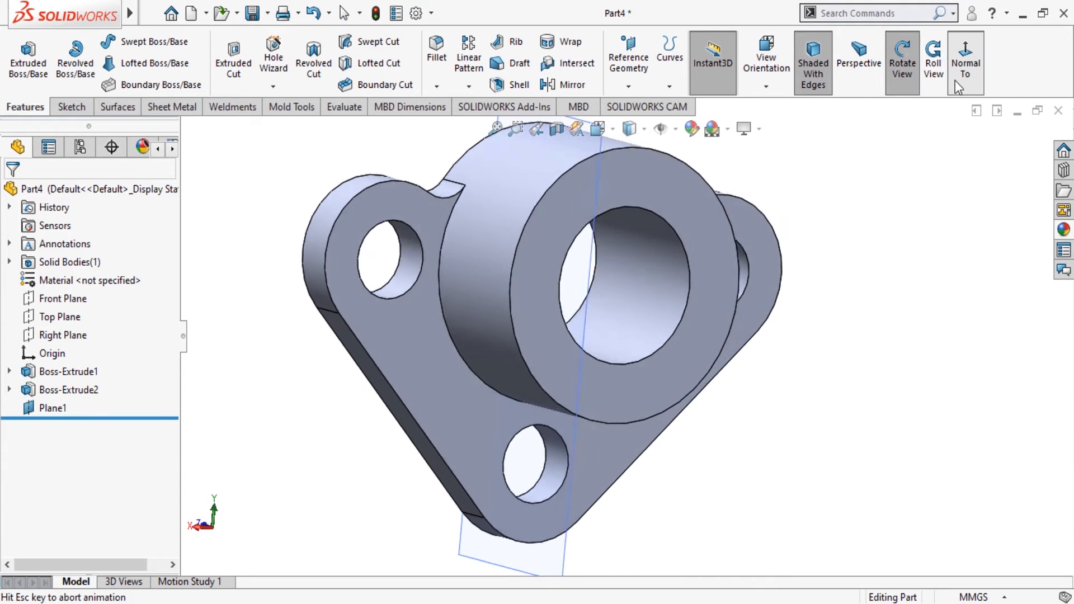
drag(583, 278, 717, 316)
click(977, 75)
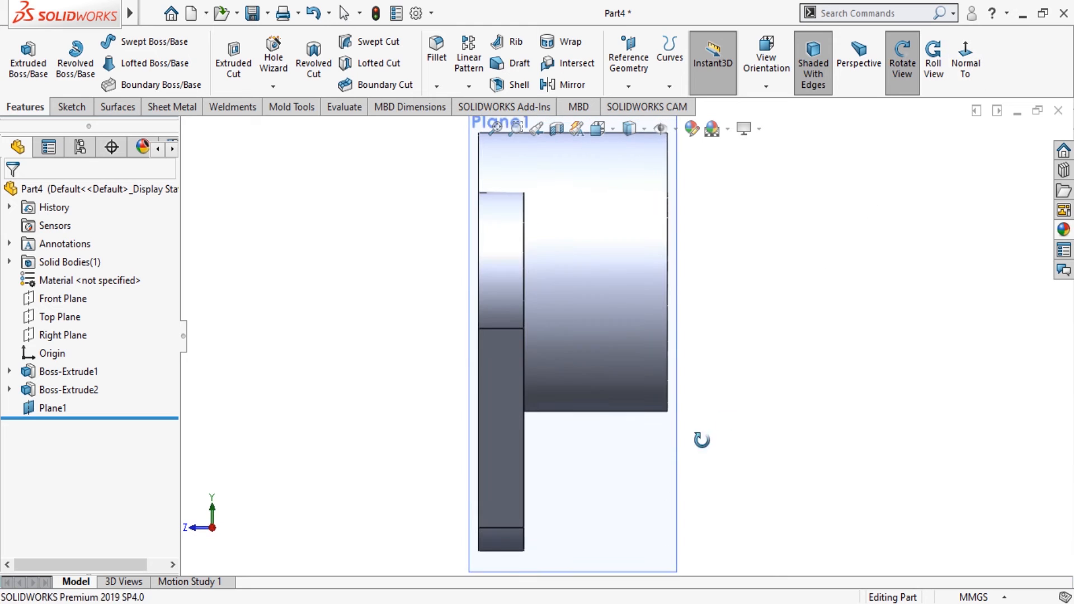
click(902, 61)
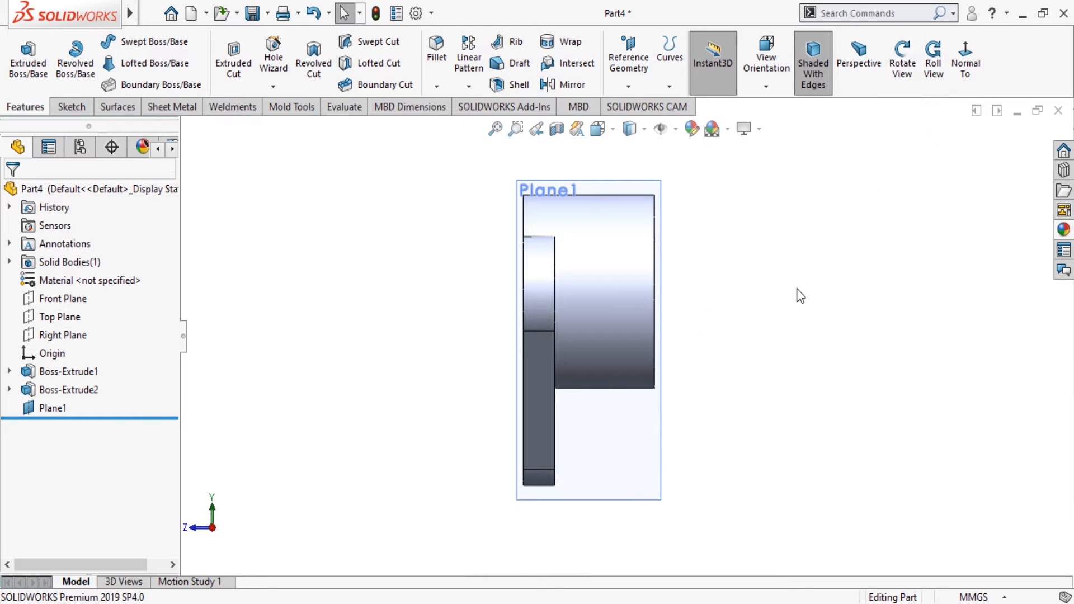
click(640, 451)
click(667, 341)
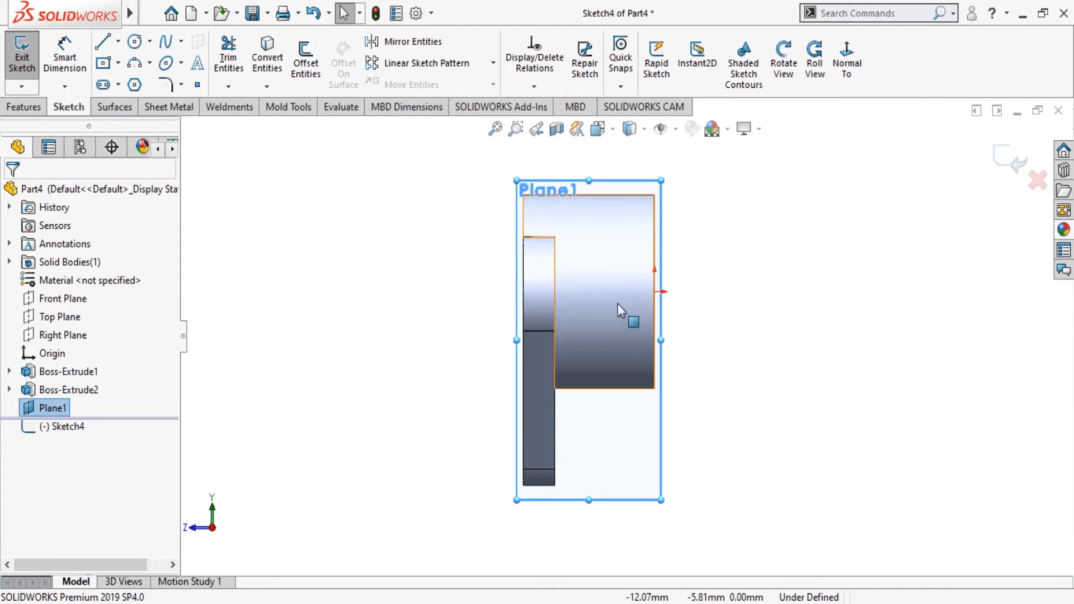
Step: Stretch the offset plane's displayed upper boundary so that it extends well above the cylinder
drag(588, 177, 592, 27)
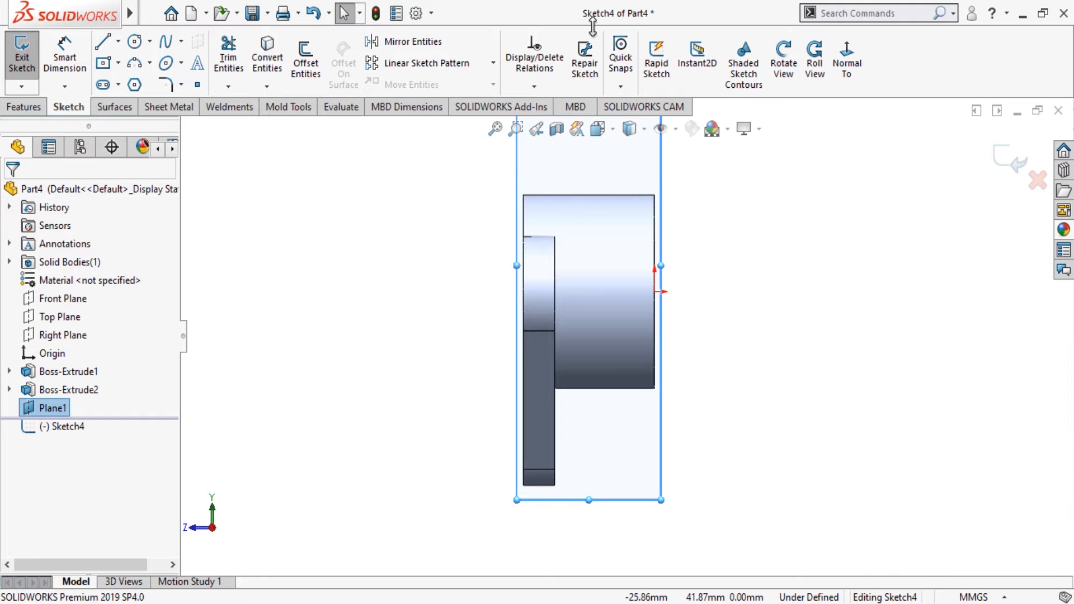
scroll(639, 281, up, 3)
scroll(611, 223, down, 2)
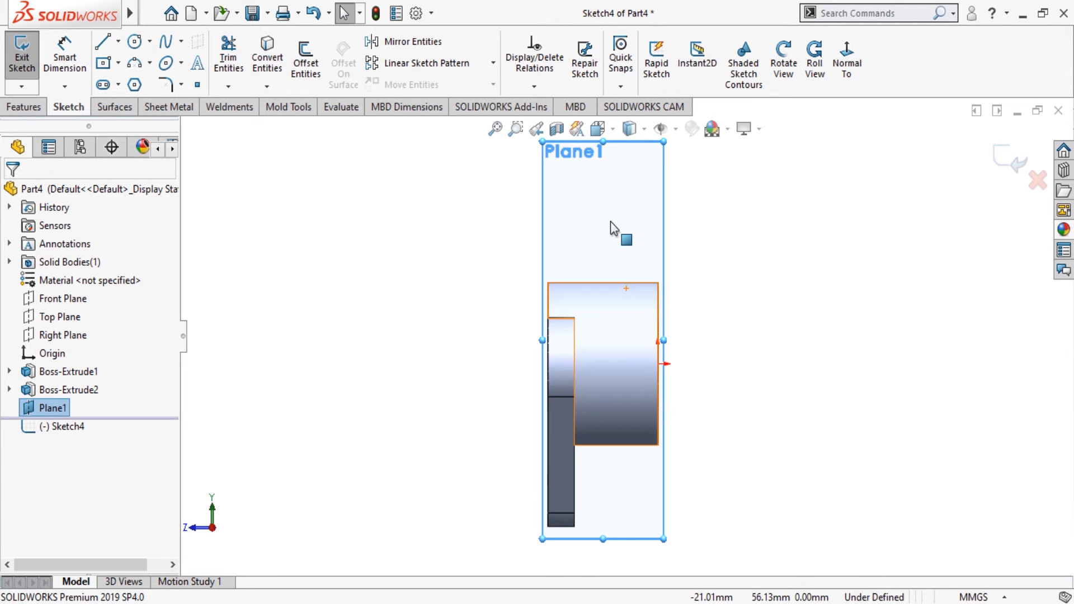
click(591, 192)
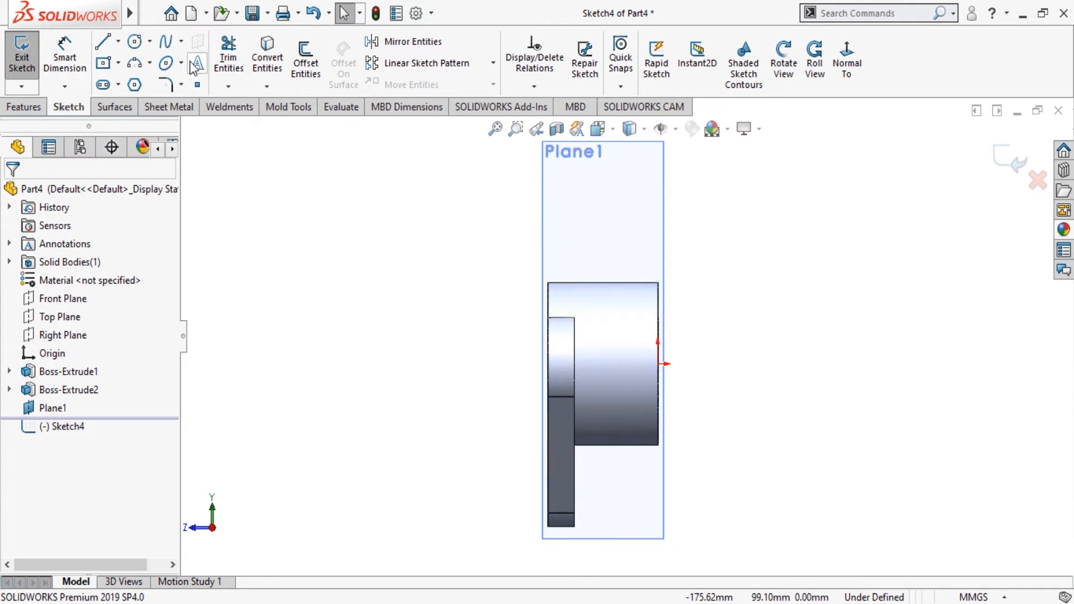
Step: Sketch two concentric circles on the offset plane above the cylinder, about 36 mm and 18 mm in diameter
click(142, 42)
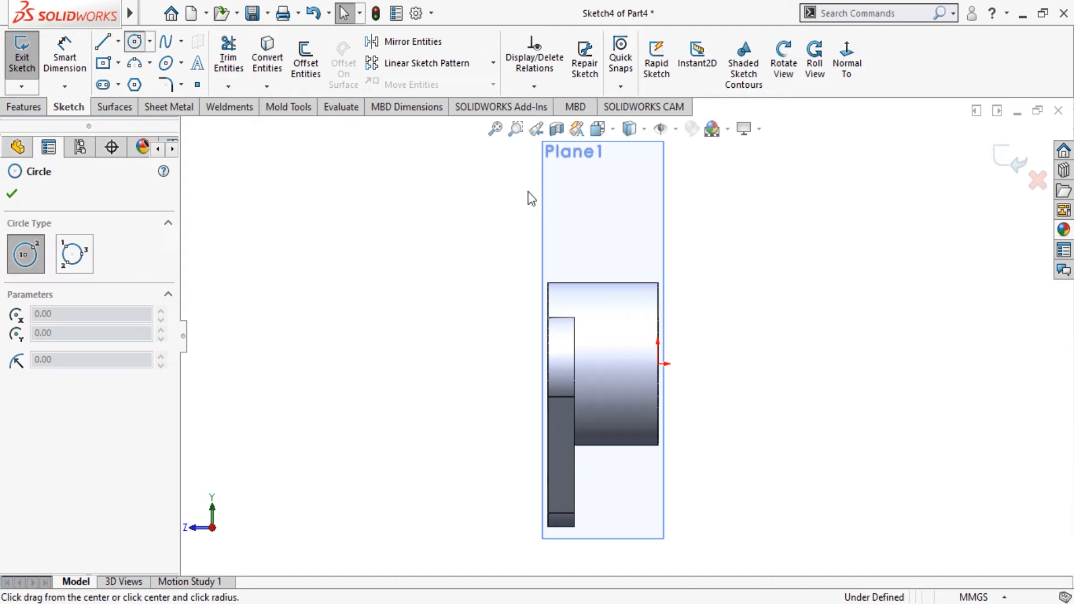
click(608, 185)
click(619, 226)
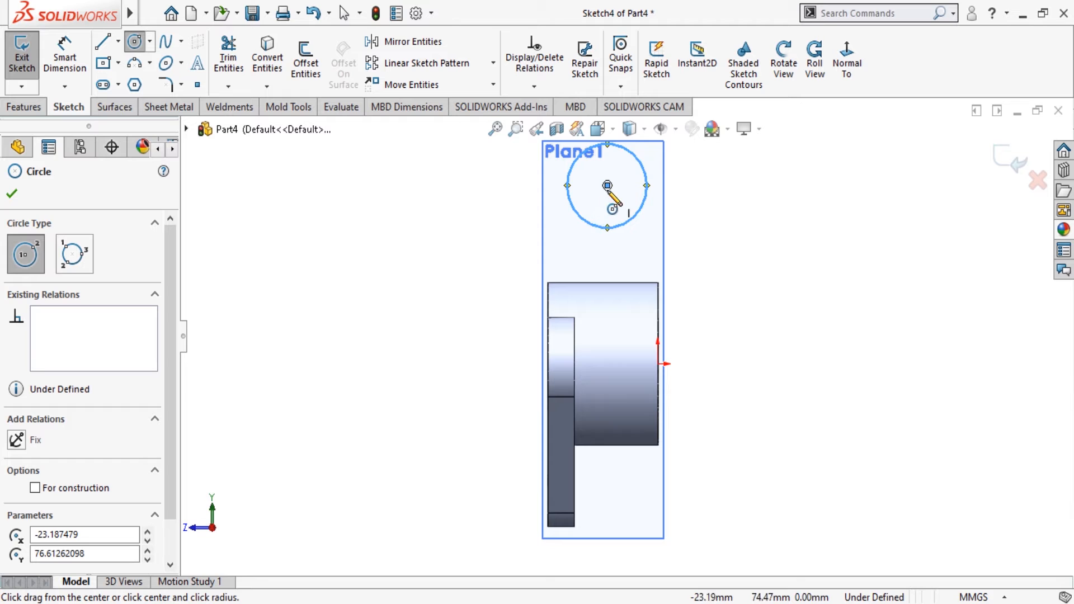
click(607, 185)
click(613, 203)
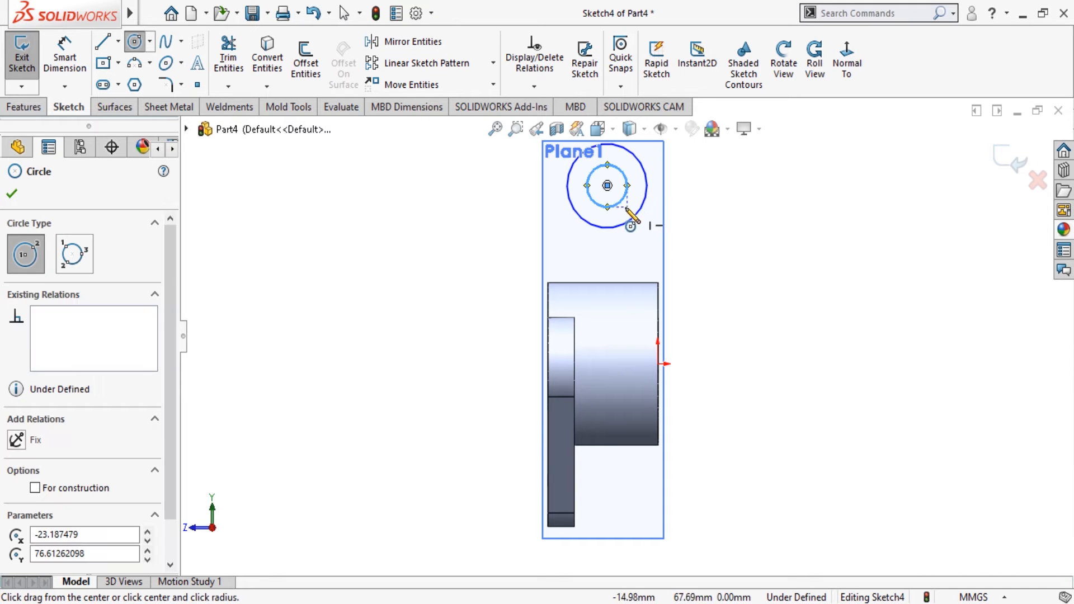
key(Escape)
Step: Dimension the outer circle above the cylinder with a diameter of 30 mm
click(65, 56)
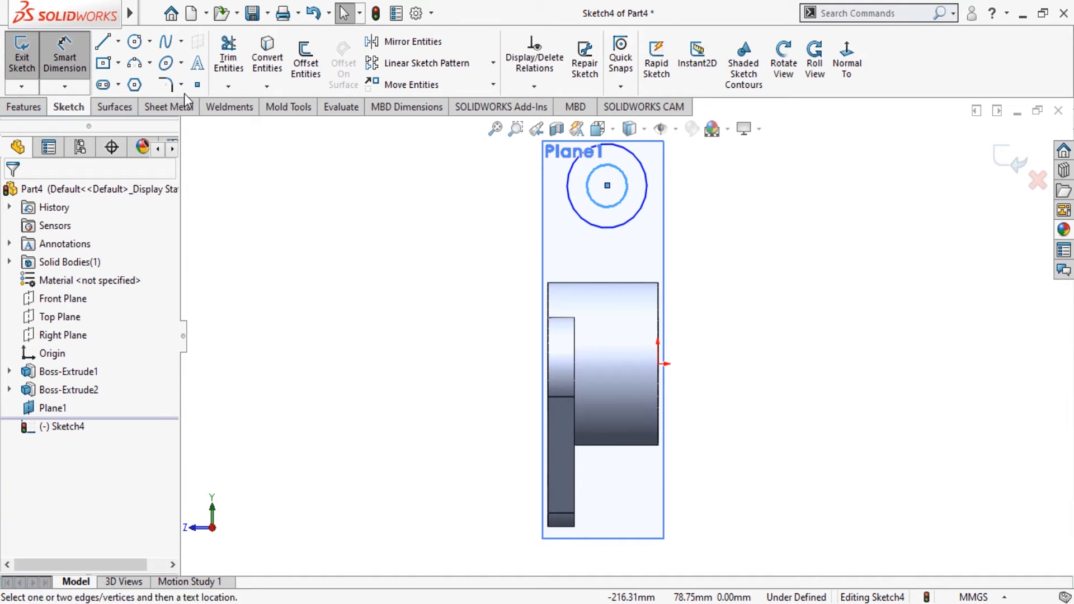
click(649, 207)
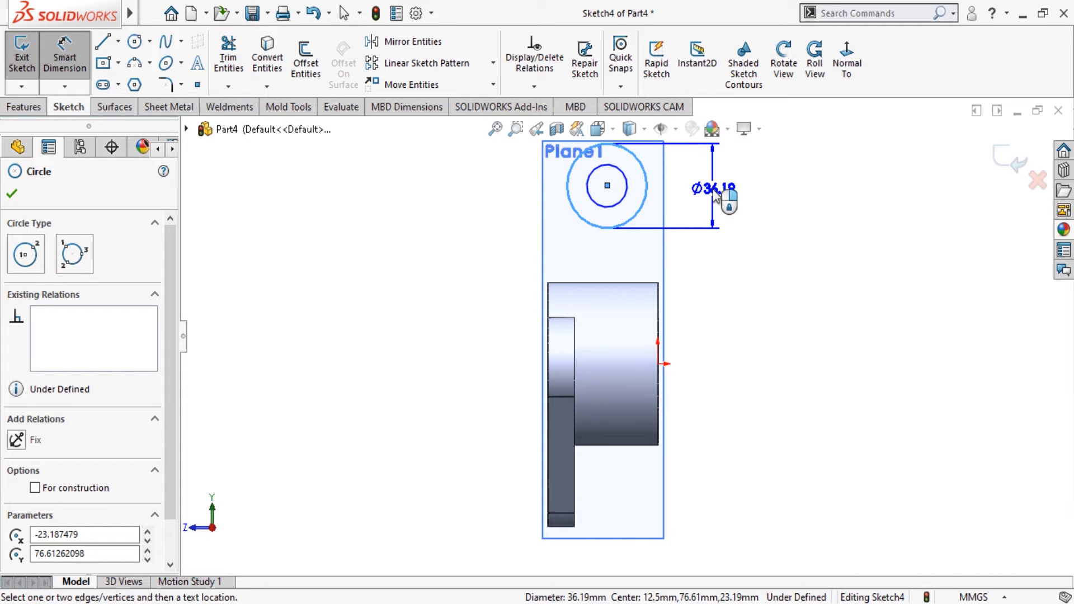
click(716, 194)
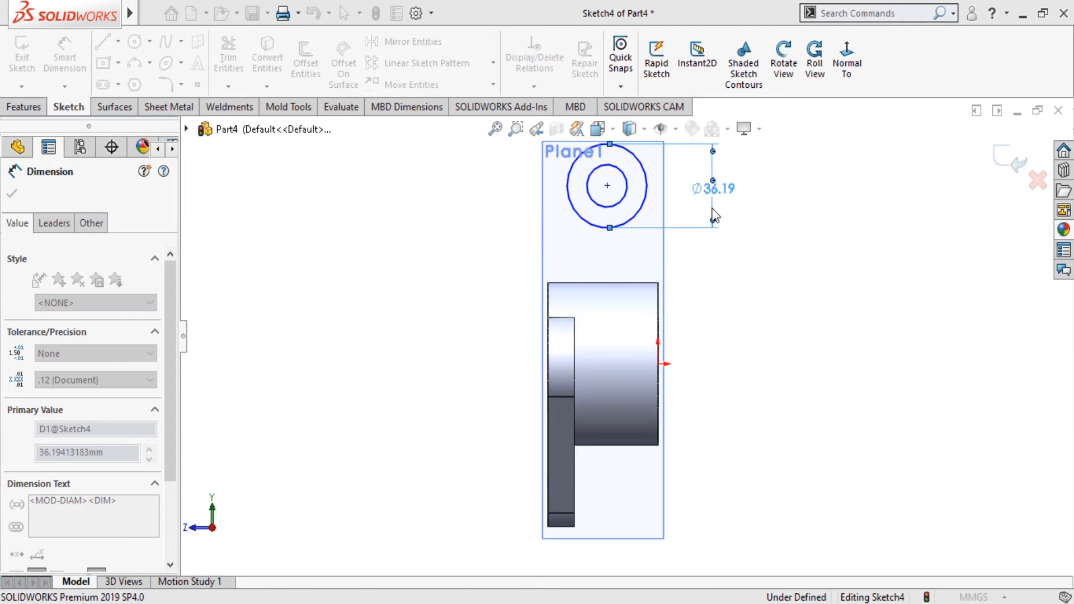
text(30)
click(660, 230)
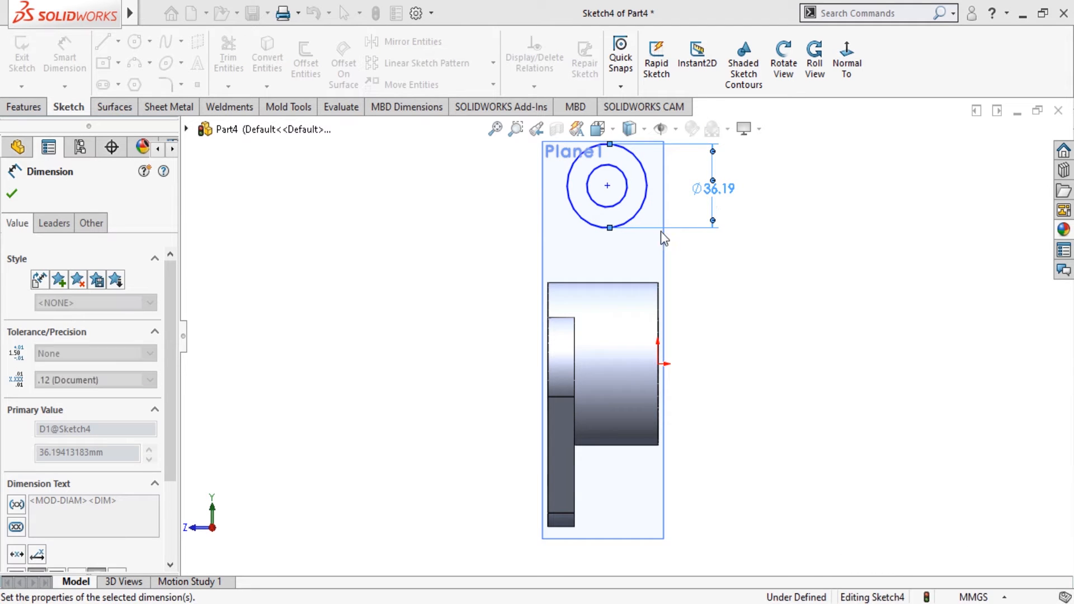
Step: Dimension the inner concentric circle with a diameter of 15 mm
click(623, 196)
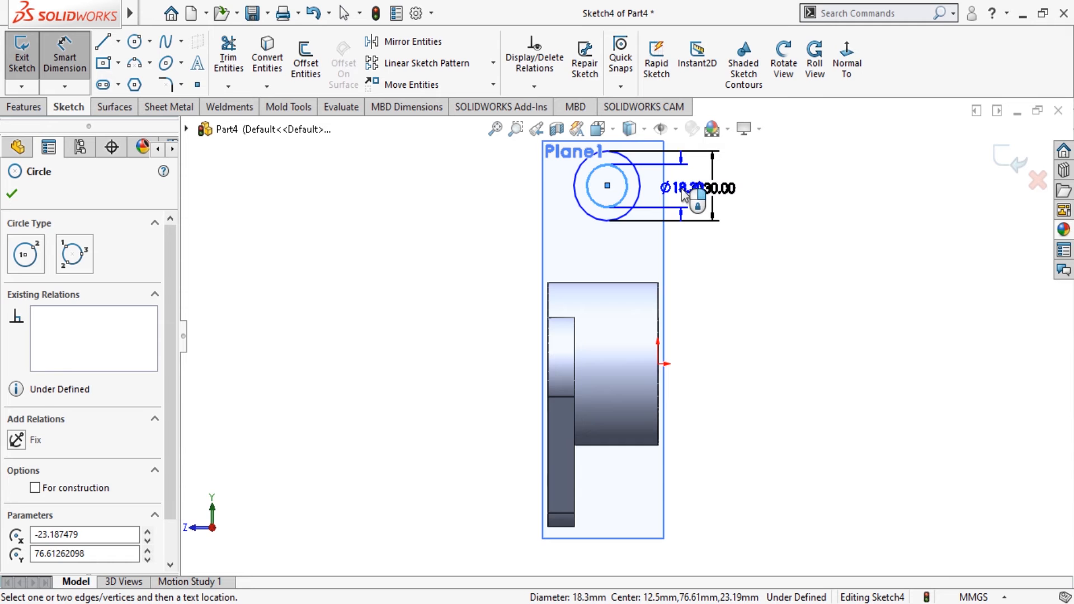
click(684, 199)
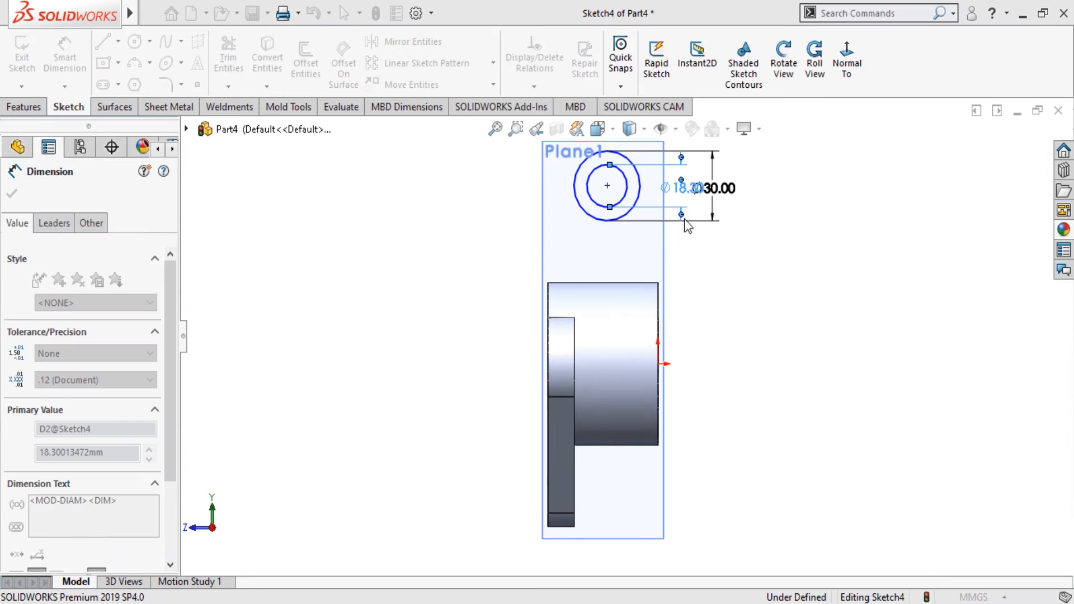
text(15)
key(Return)
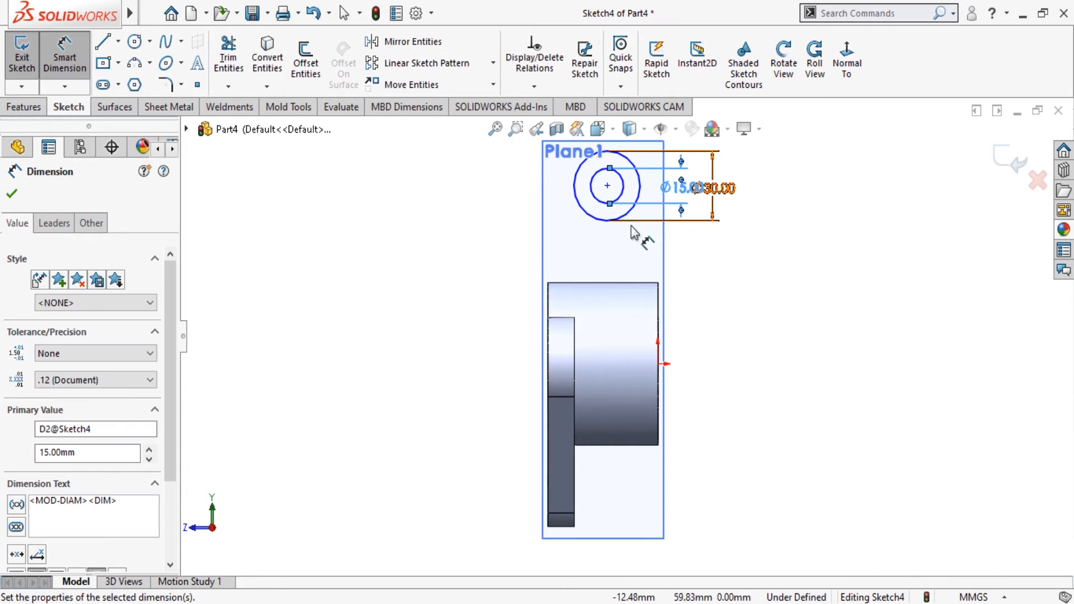
Step: Dimension the vertical distance from the concentric circles' centre to the origin as 60 mm
click(12, 195)
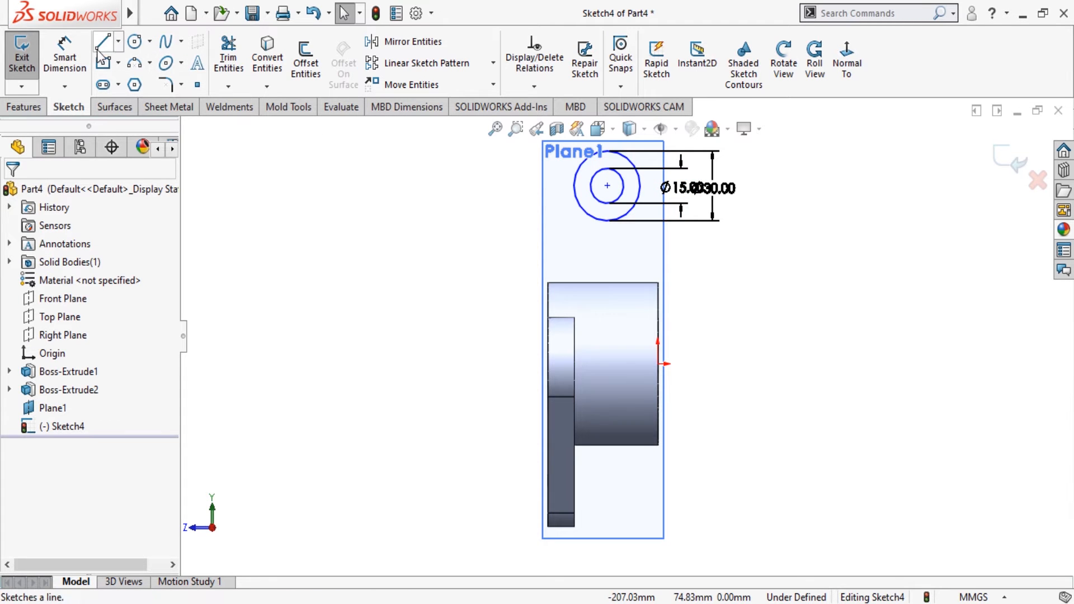
click(65, 56)
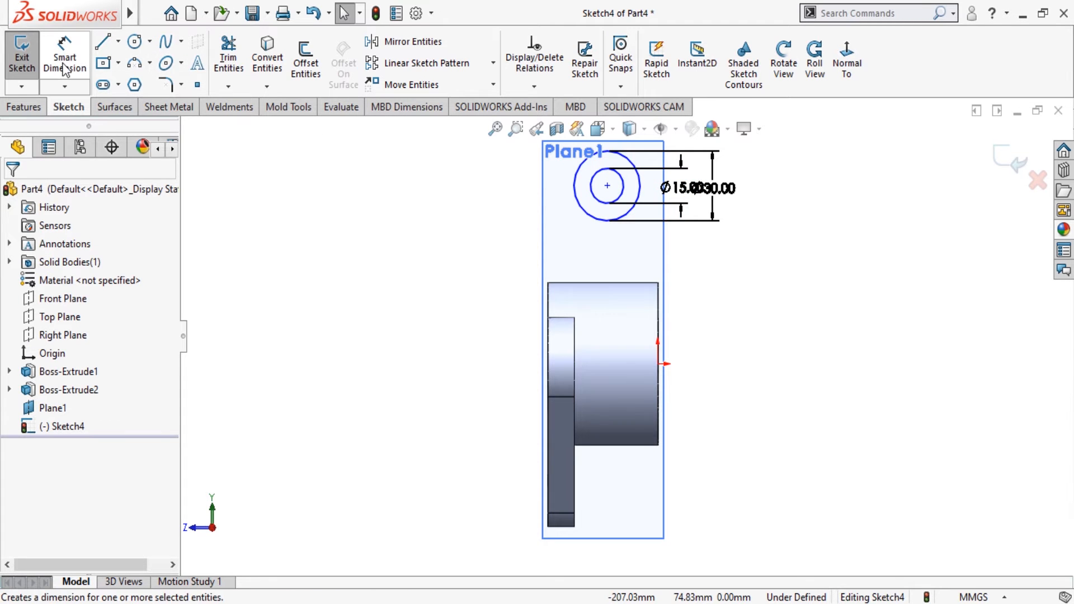
click(607, 185)
click(658, 364)
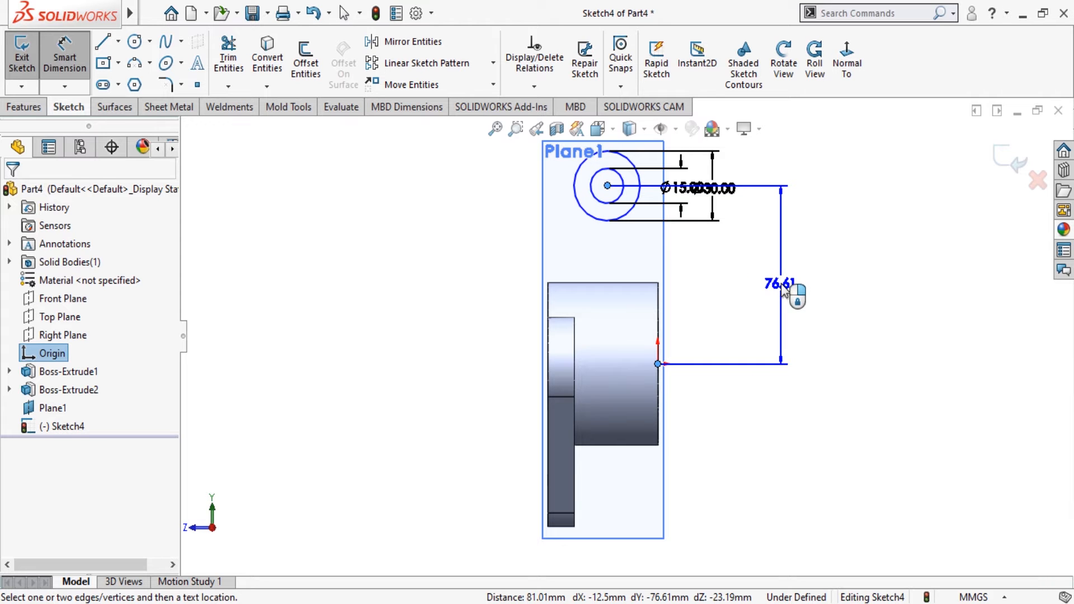
click(783, 286)
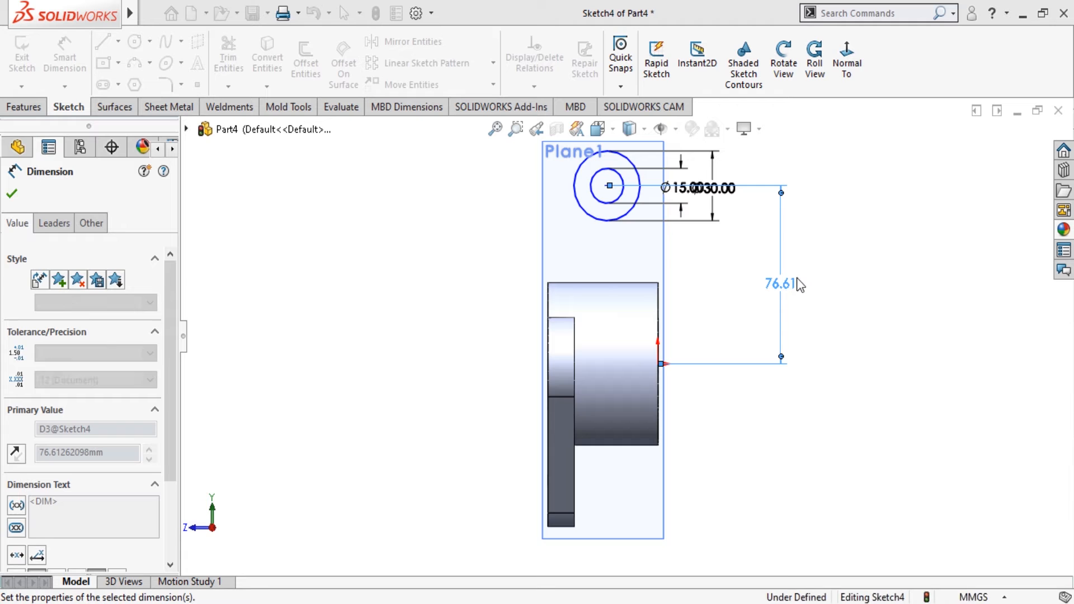
click(11, 194)
key(Escape)
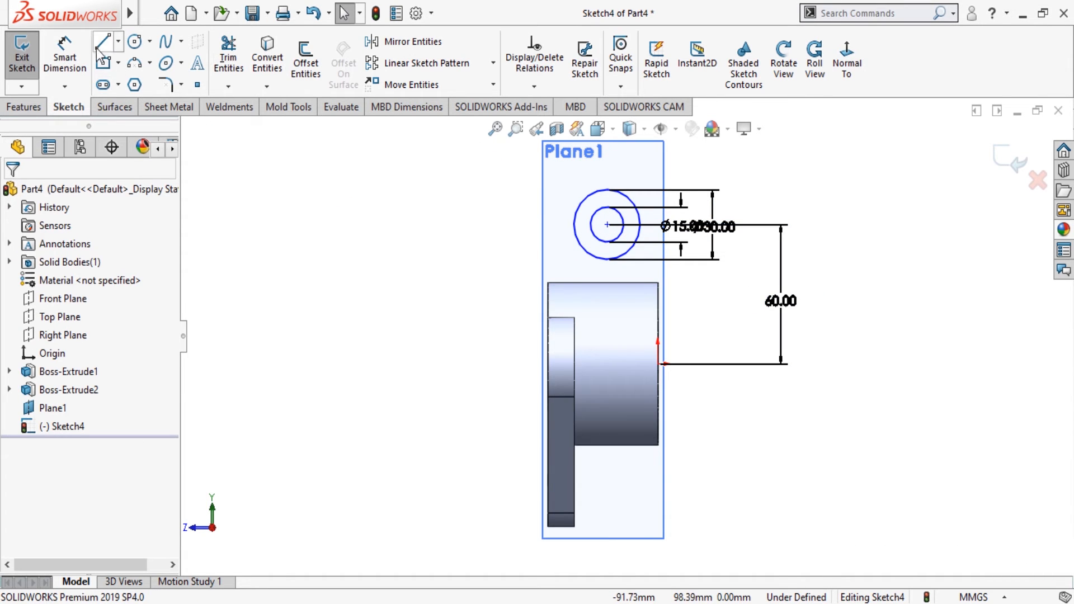
Step: Sketch two vertical lines about 30 mm long from the outer circle's sides into the cylinder, joined by a horizontal line
click(573, 226)
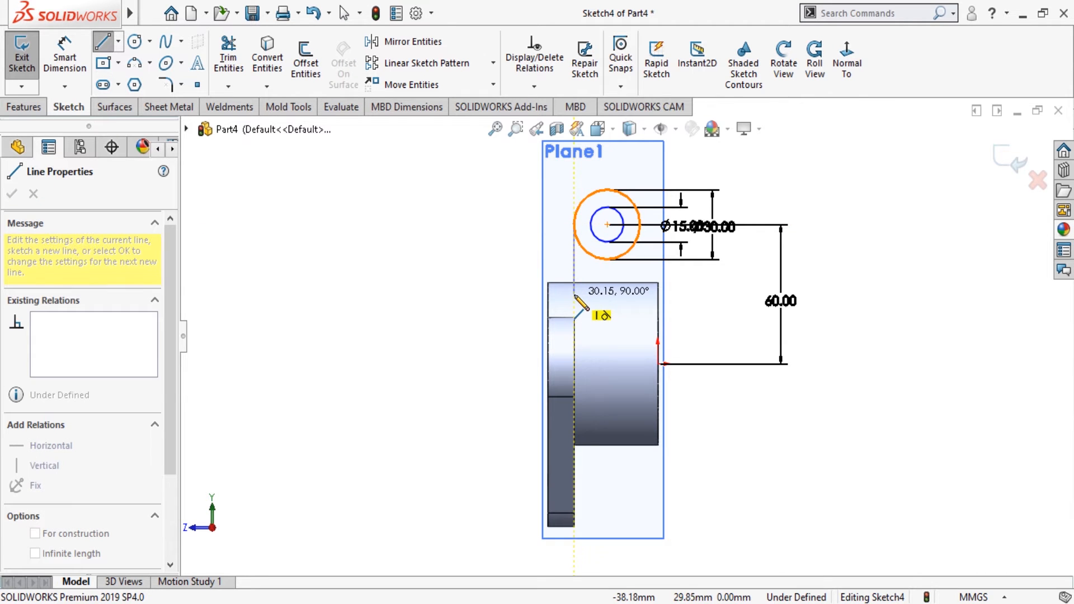
click(573, 293)
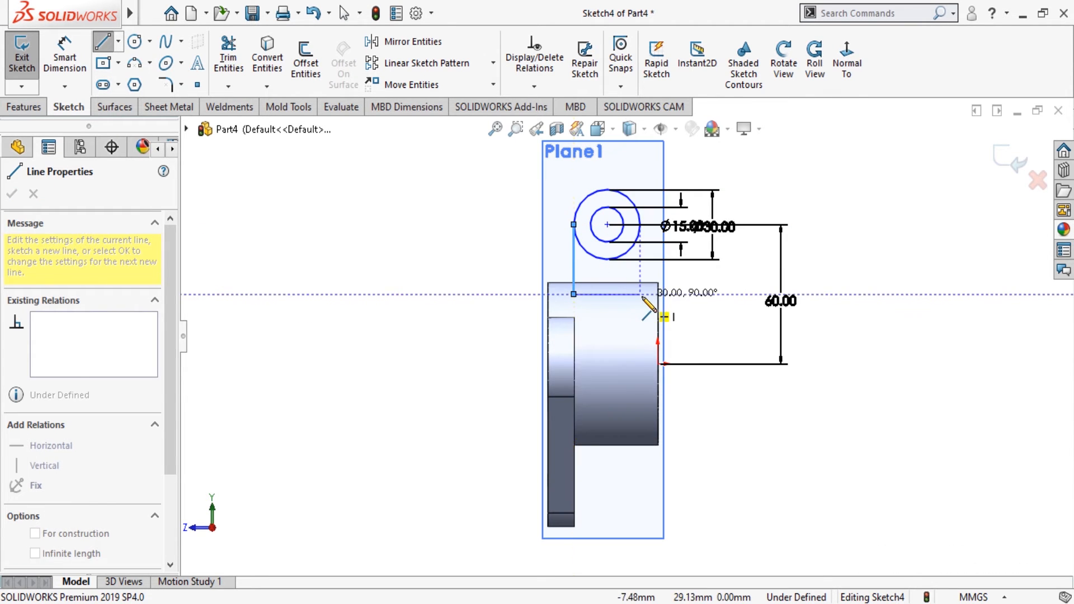
click(640, 293)
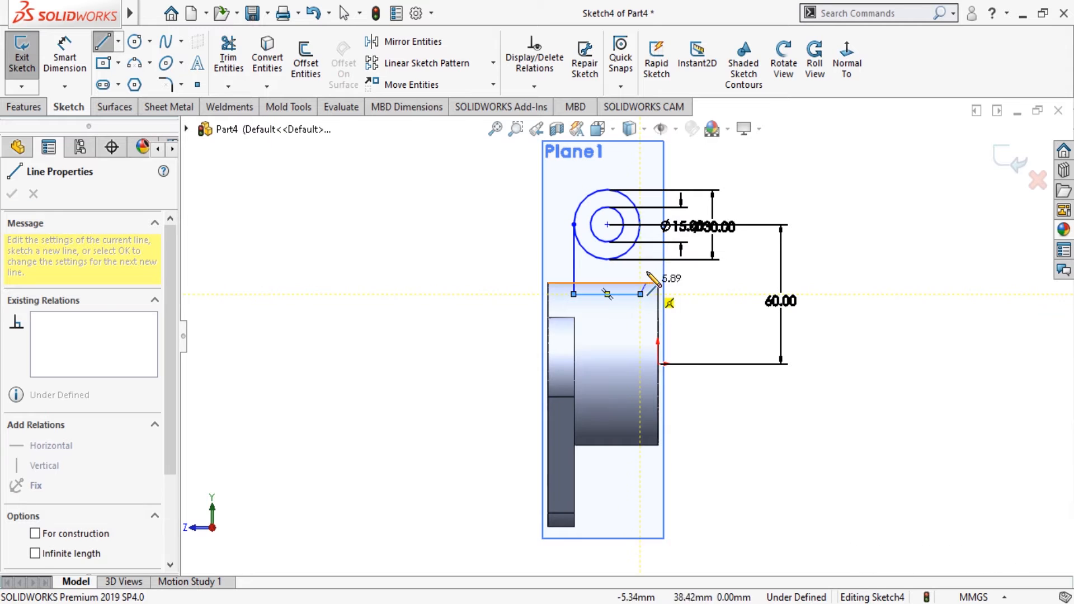
click(640, 224)
key(Escape)
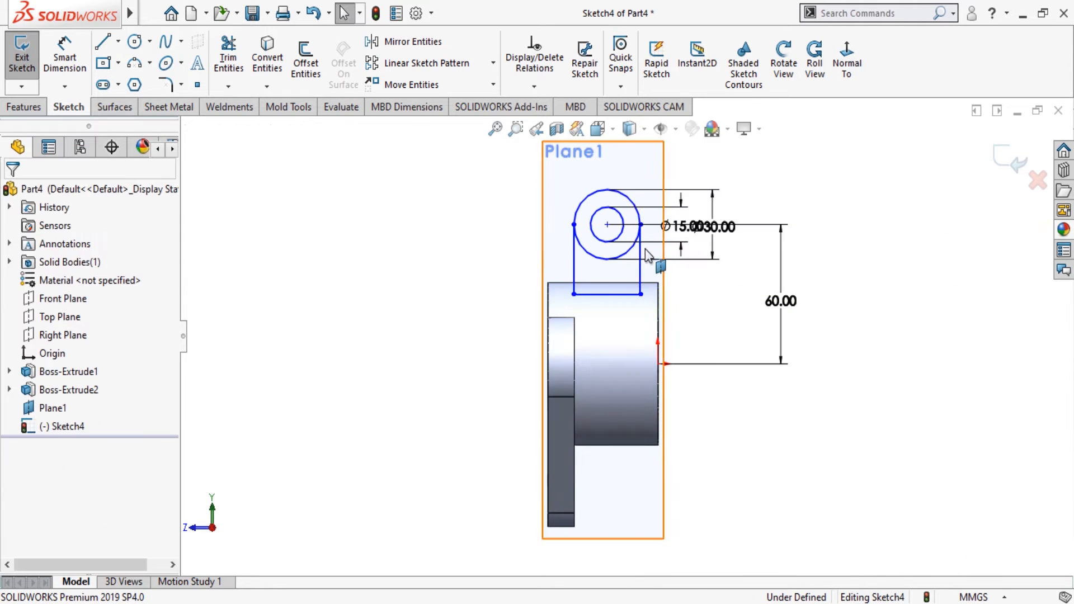
Step: Dimension the lug profile's vertical side line with a length of 32 mm
scroll(633, 229, down, 3)
click(645, 277)
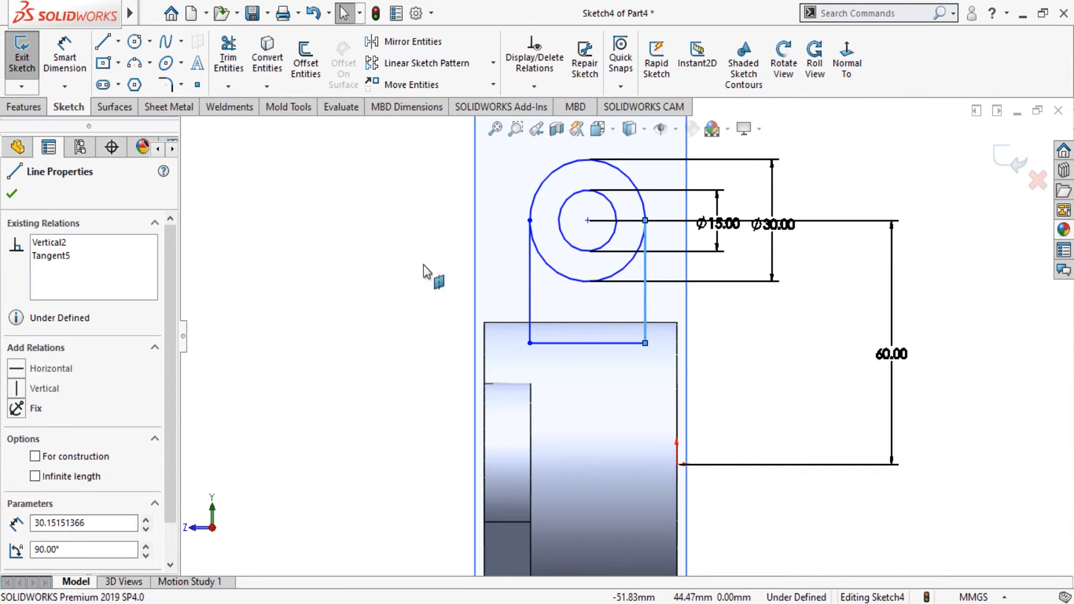
click(11, 193)
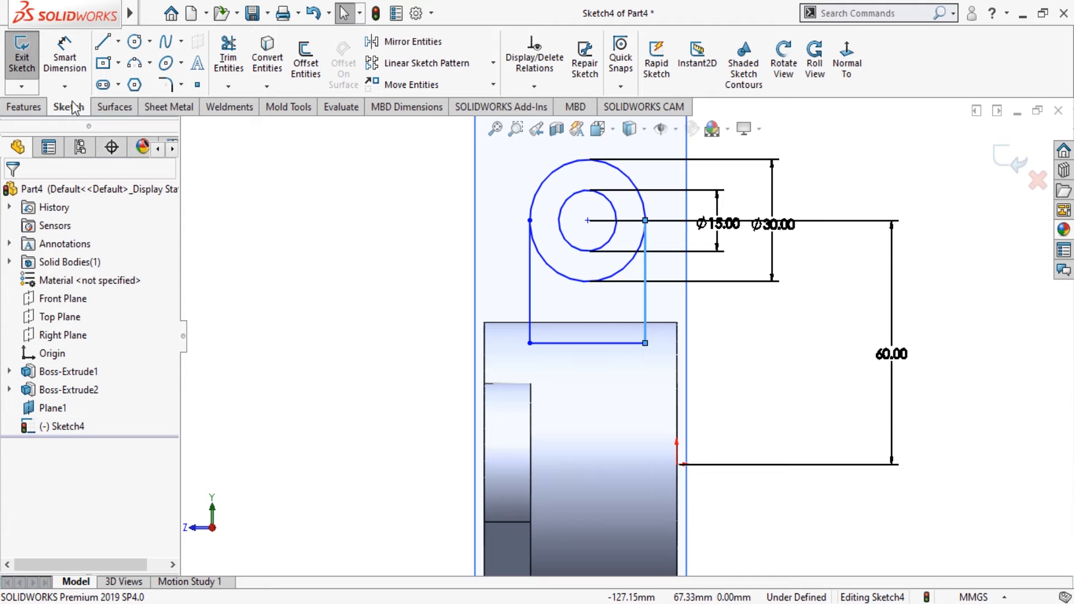
click(65, 59)
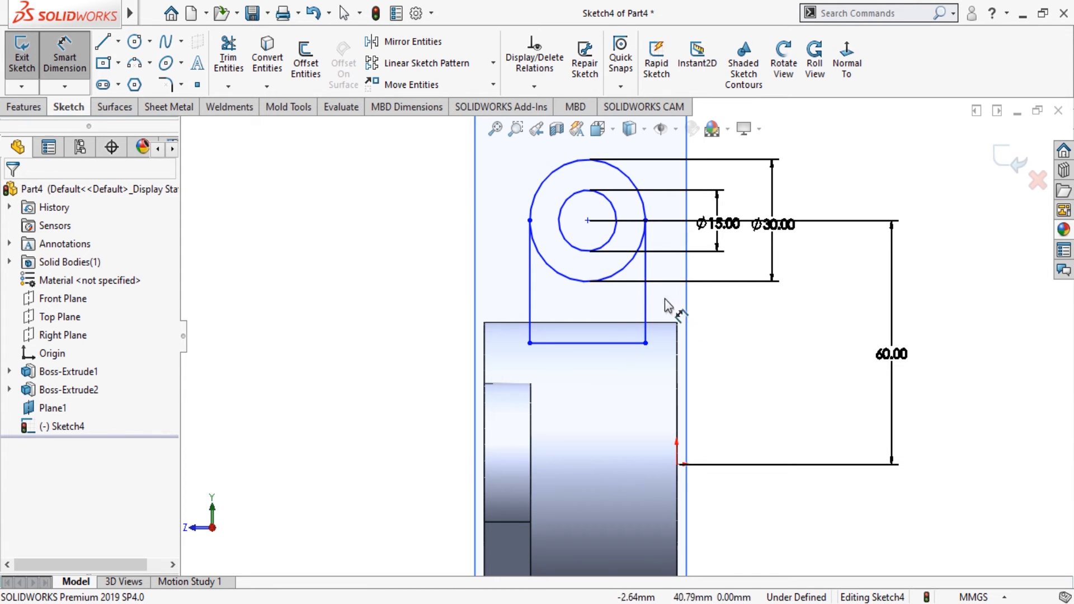
click(647, 298)
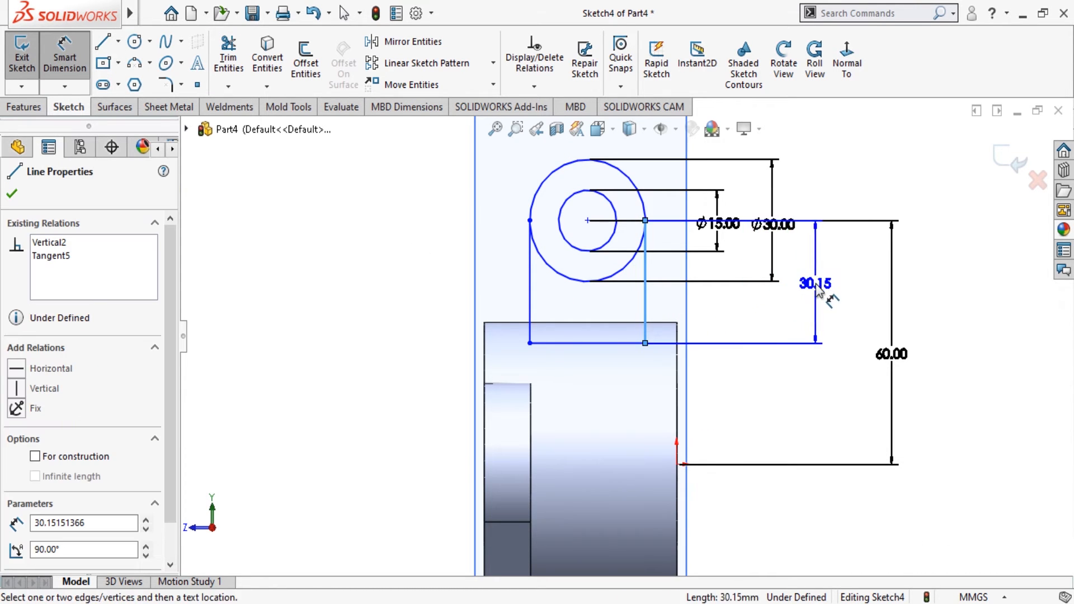
click(823, 302)
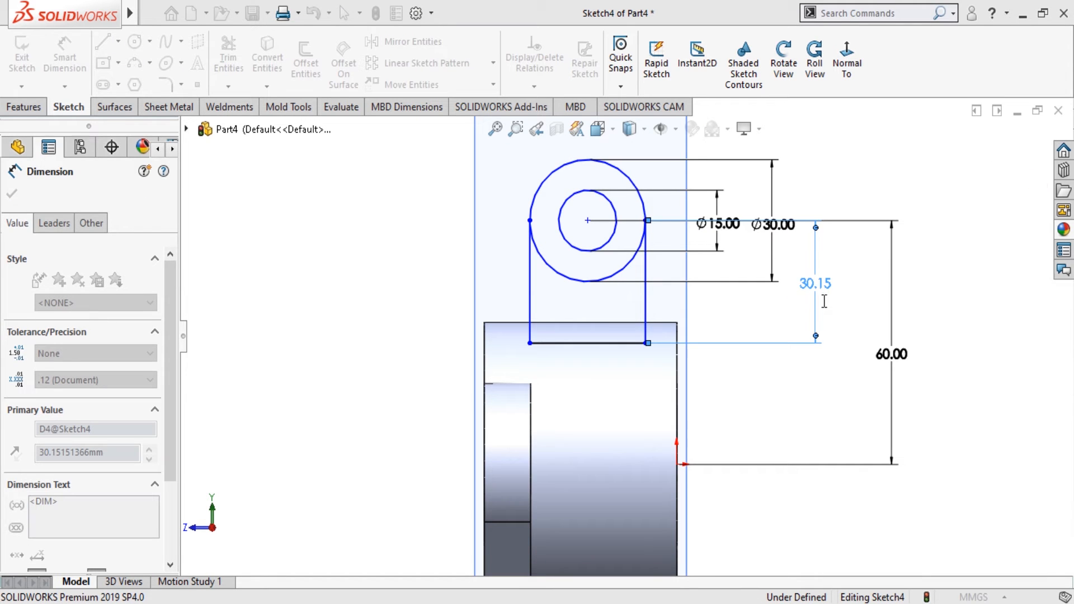
text(32)
key(Return)
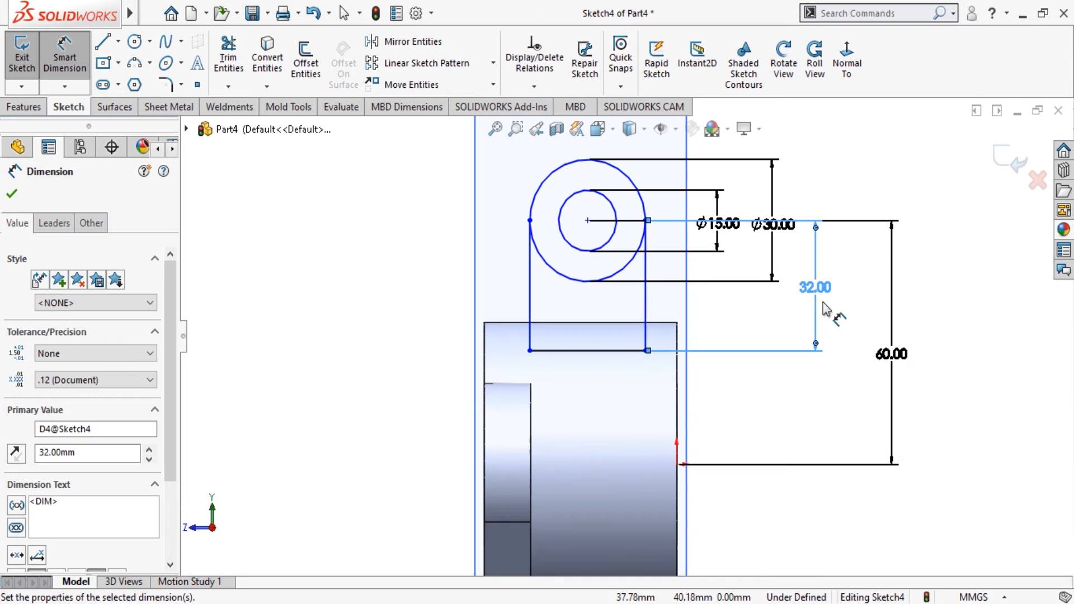
click(11, 196)
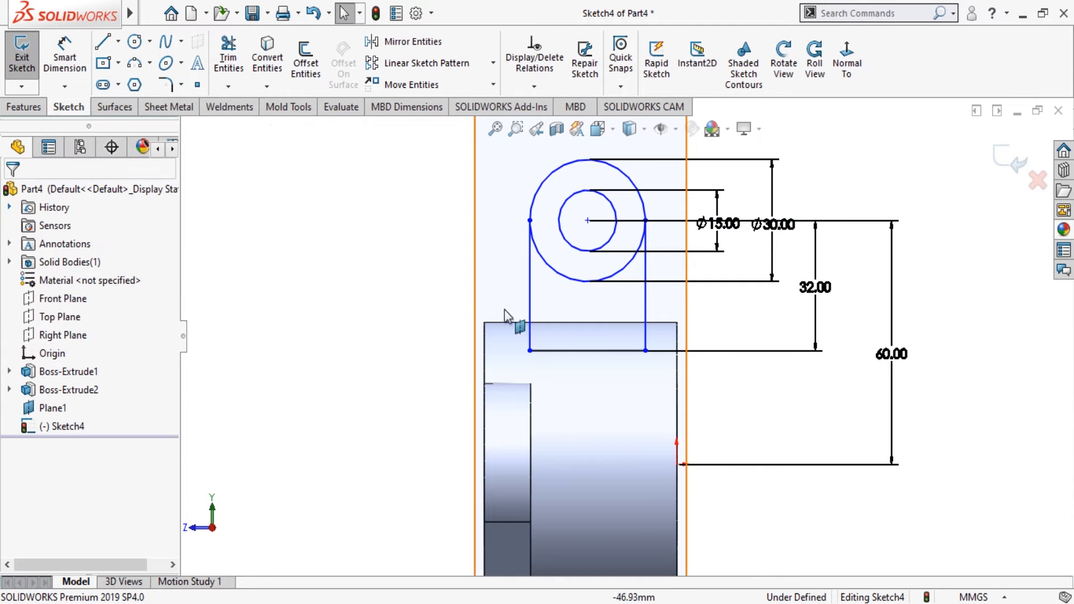
Step: Trim away the lower half of the outer circle between the two vertical lines
click(228, 61)
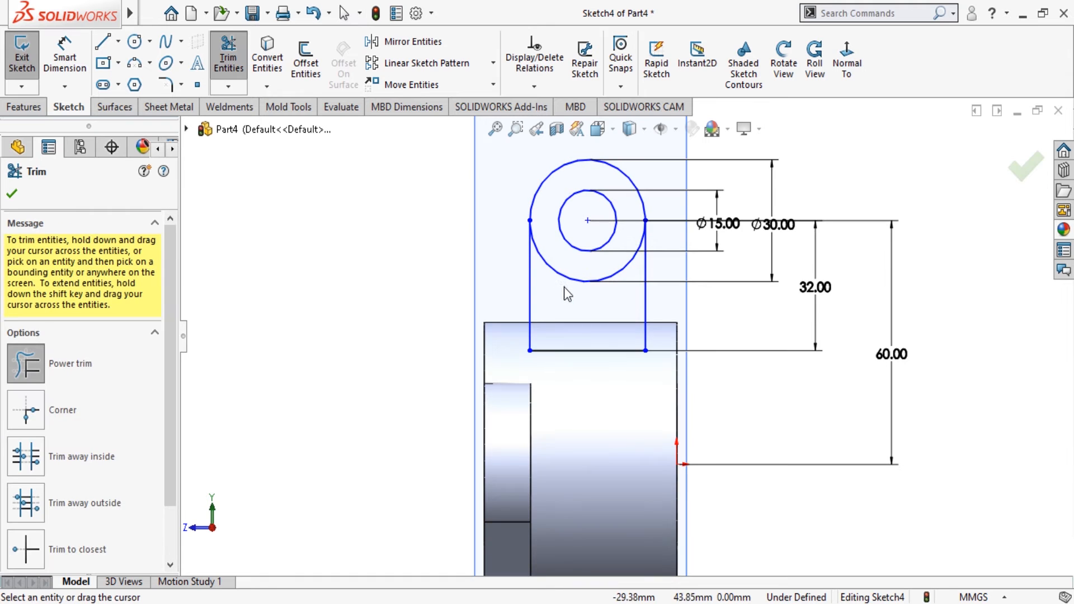
click(550, 255)
click(11, 195)
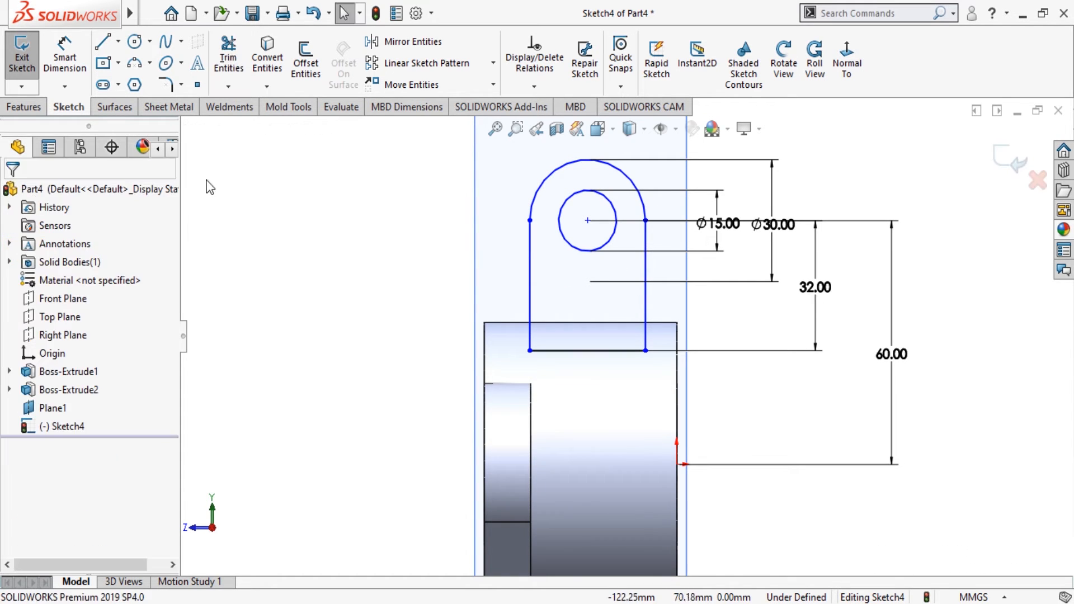
click(782, 61)
mouse_move(852, 180)
mouse_down()
mouse_move(753, 226)
mouse_move(759, 210)
mouse_move(727, 207)
mouse_up()
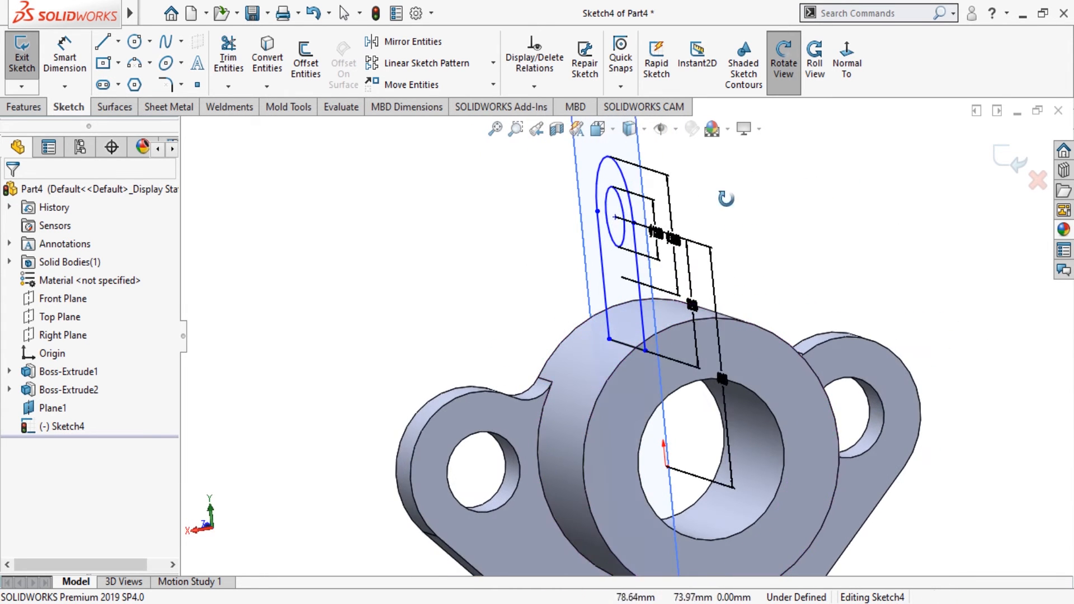
click(23, 106)
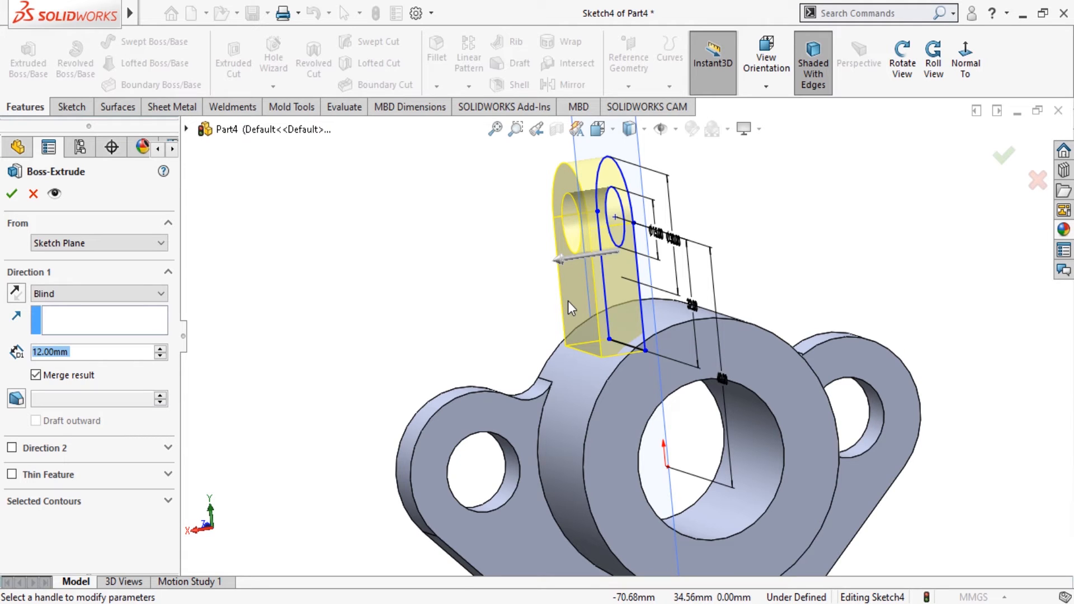
click(34, 194)
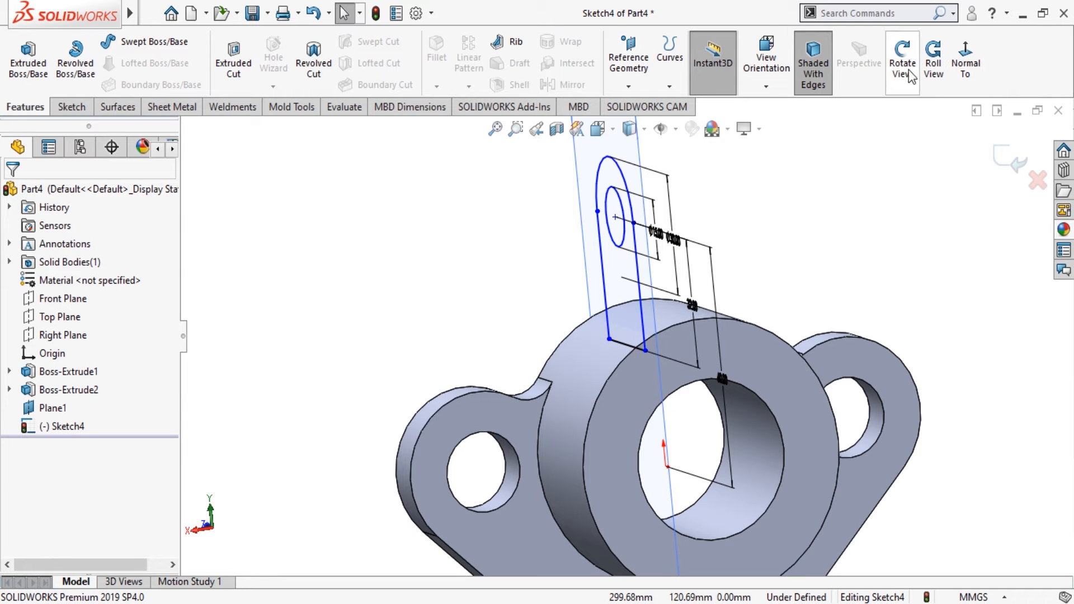
click(960, 67)
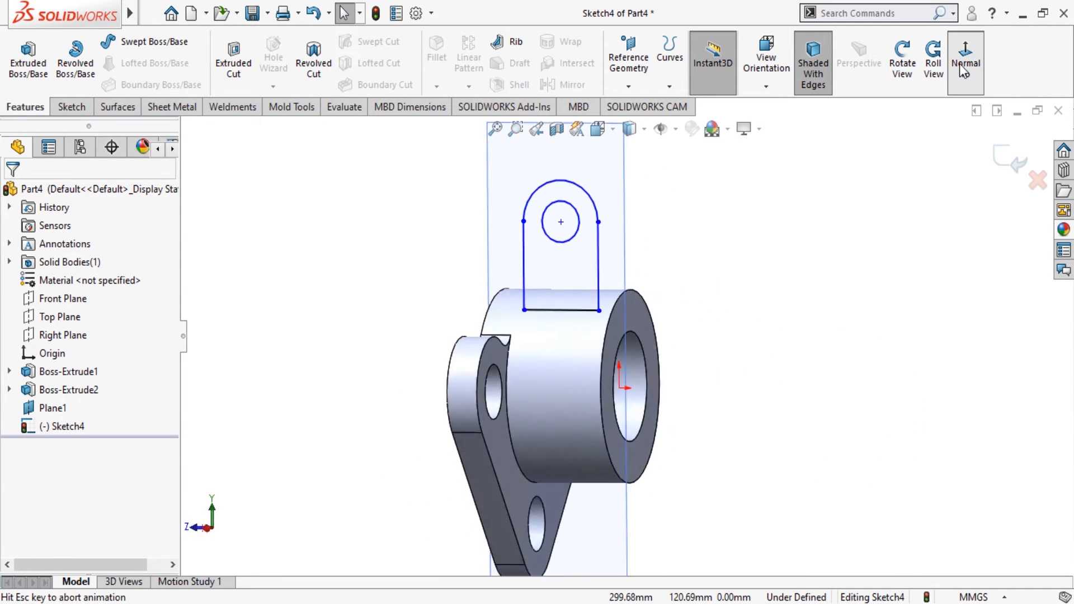
Step: Sketch a full circle of 15 mm radius around the hole's centre, coinciding with the lug's rounded end
click(71, 107)
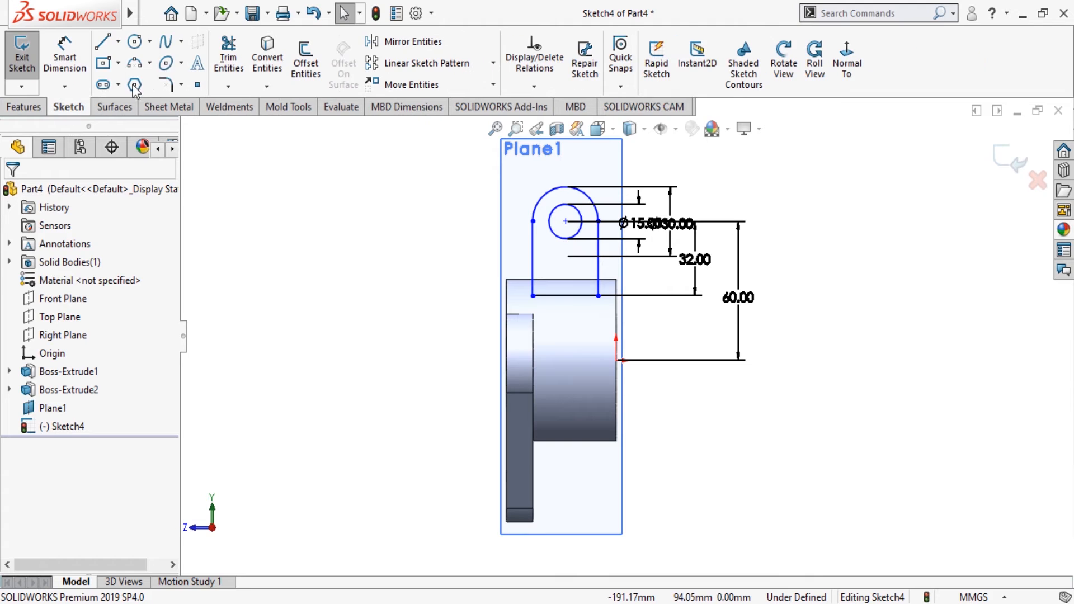
click(135, 41)
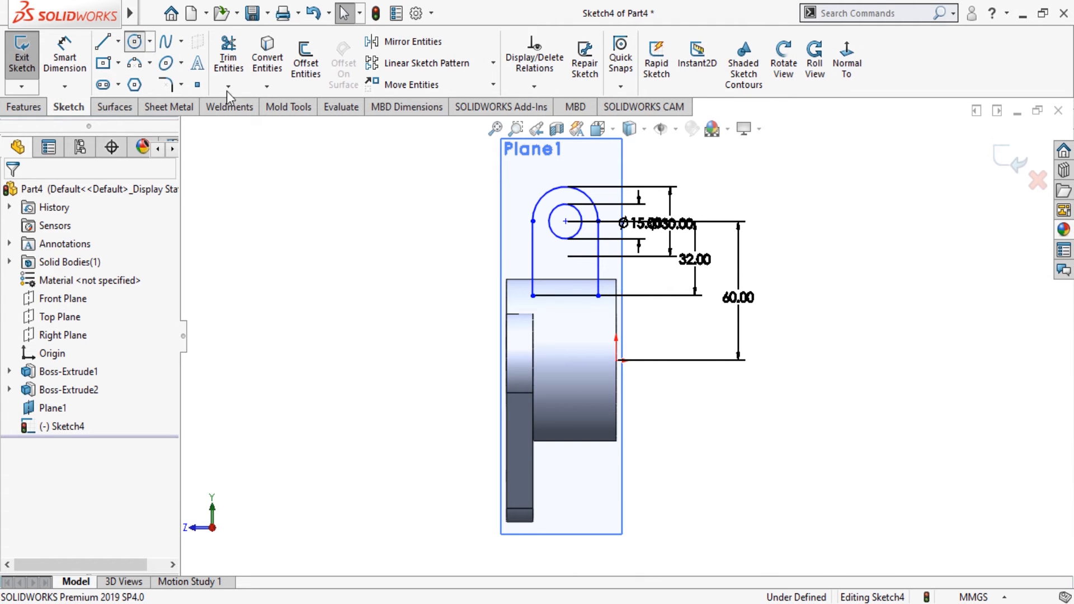
click(565, 221)
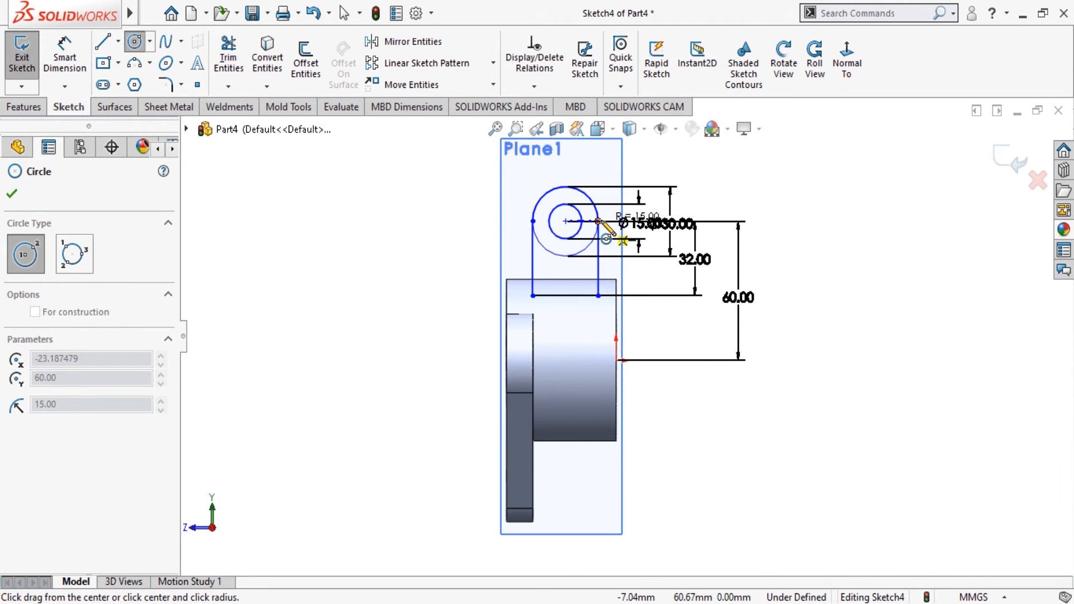
click(601, 223)
key(Escape)
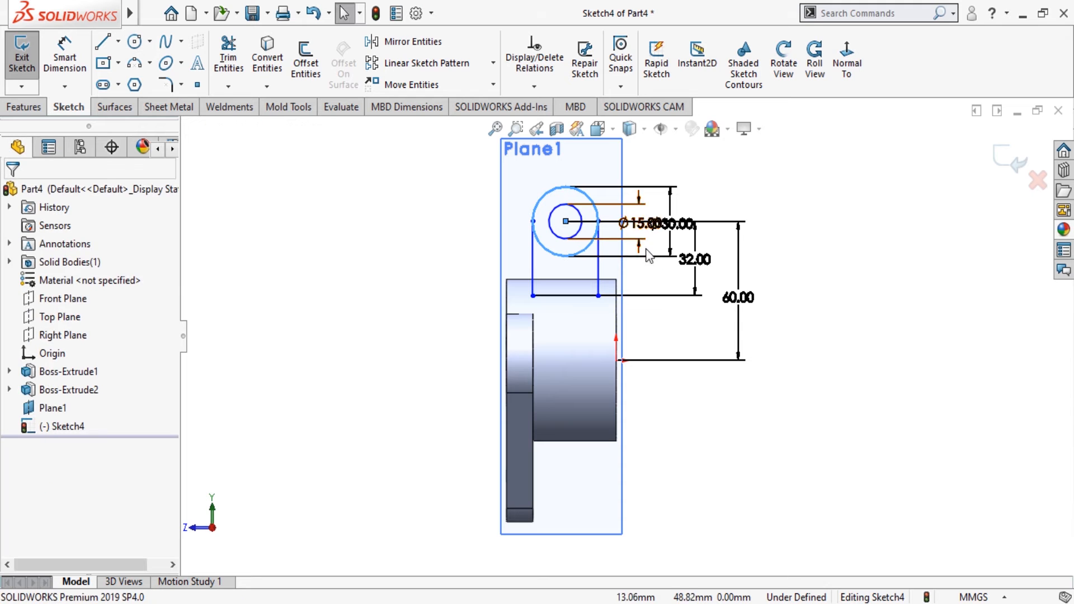
Step: Extrude only the ring region between the two concentric circles to a blind depth of 14 mm, merging the result
click(23, 107)
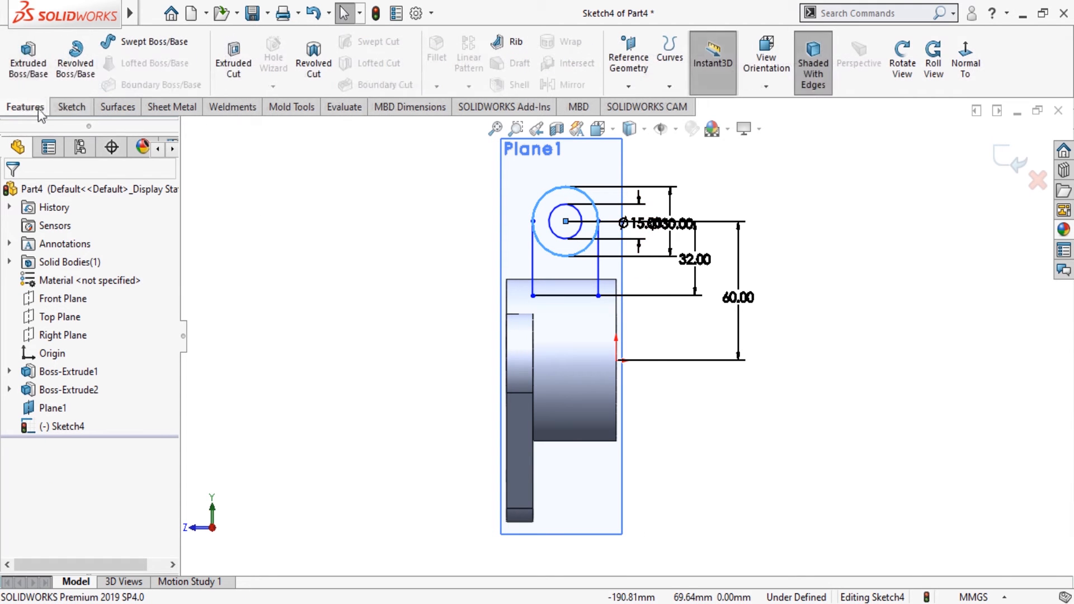
click(28, 61)
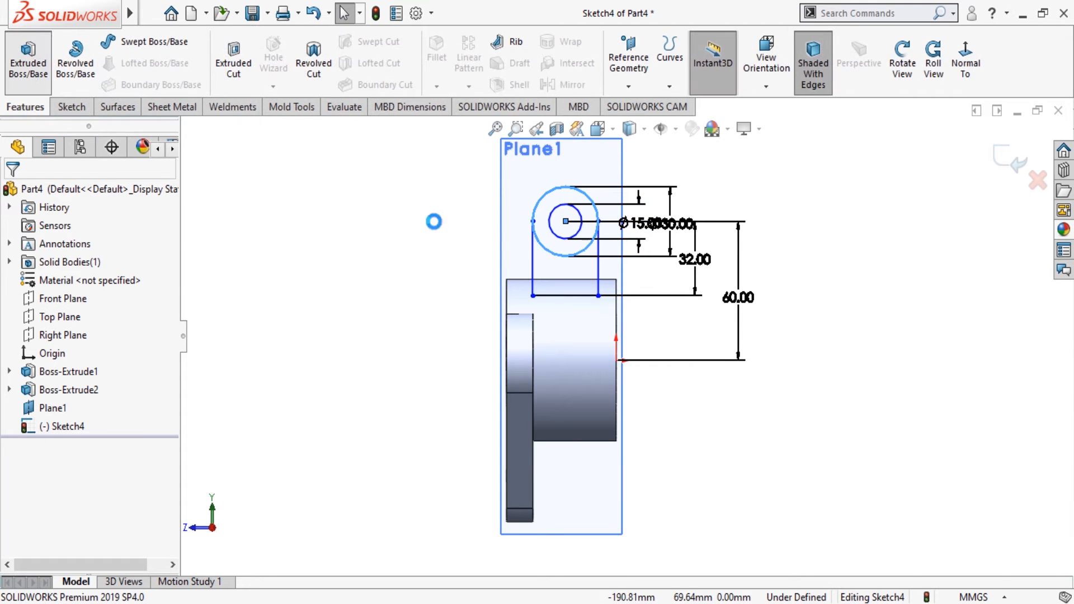
click(553, 236)
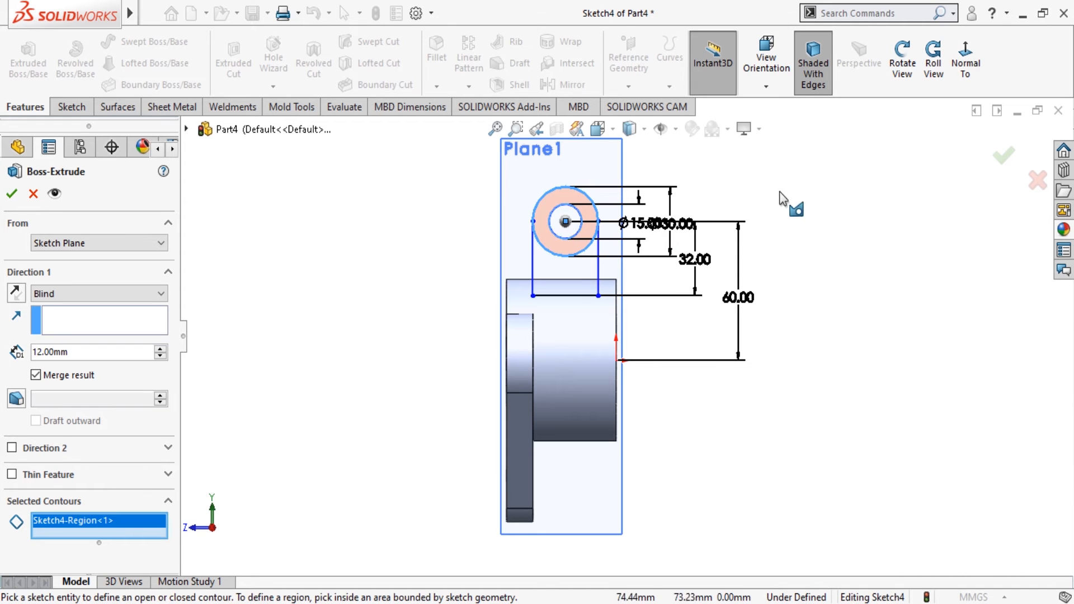
click(80, 353)
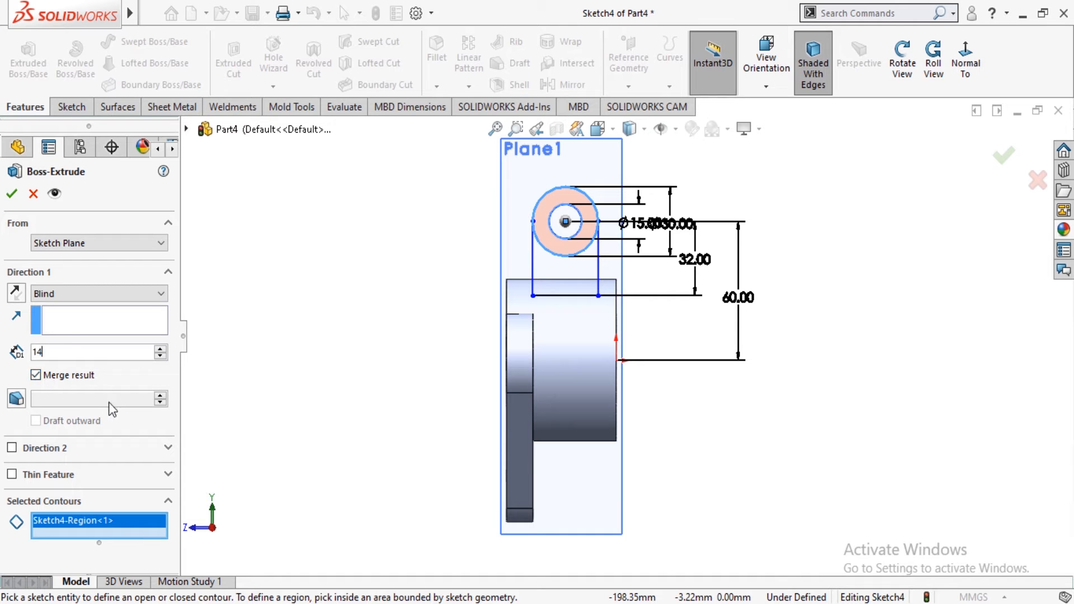
click(902, 64)
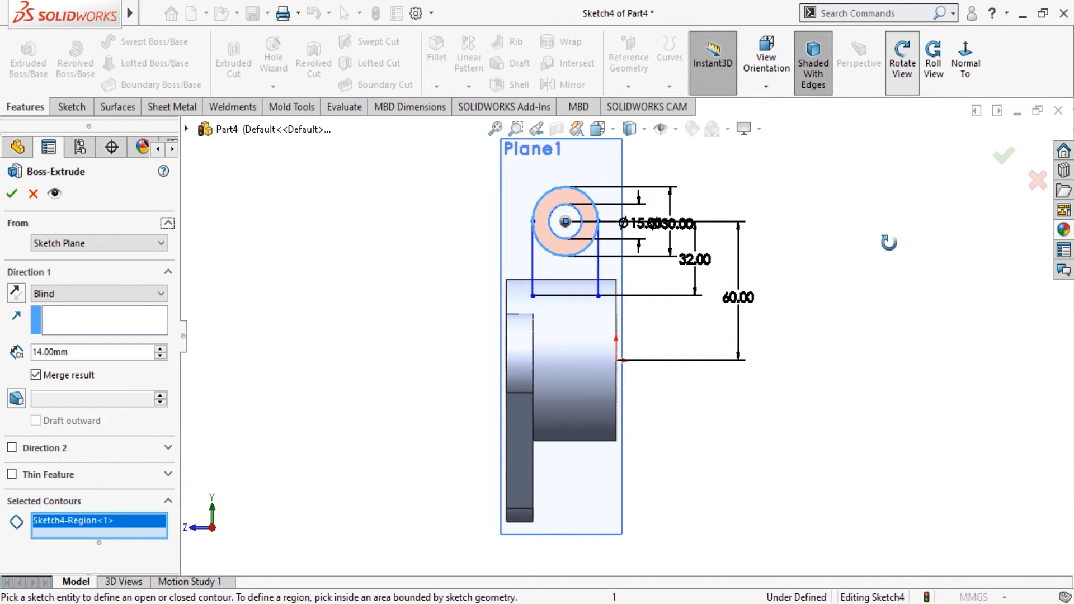
drag(887, 240, 783, 291)
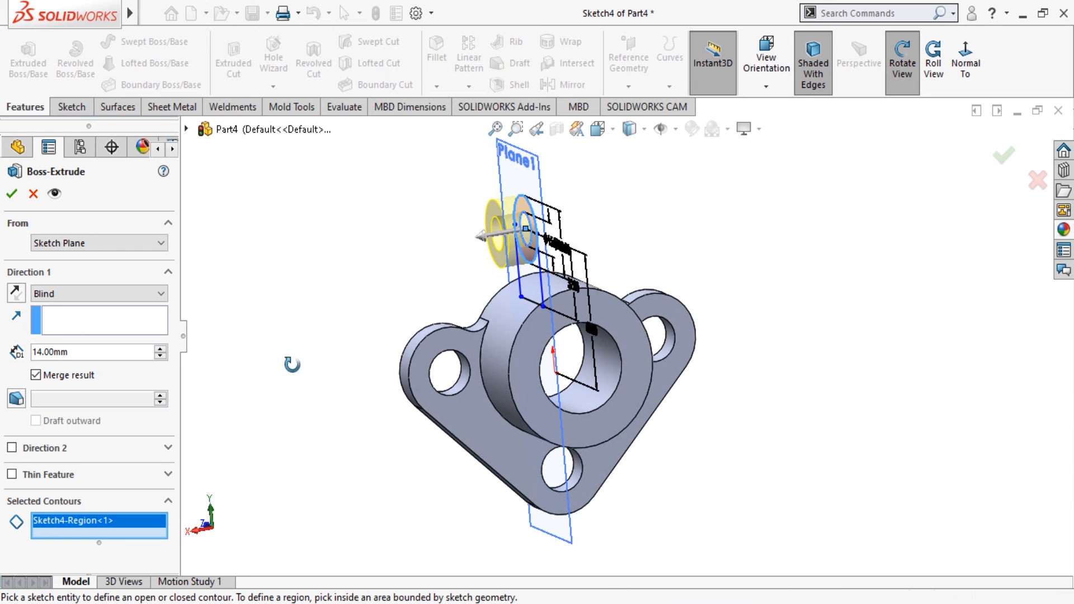
click(12, 194)
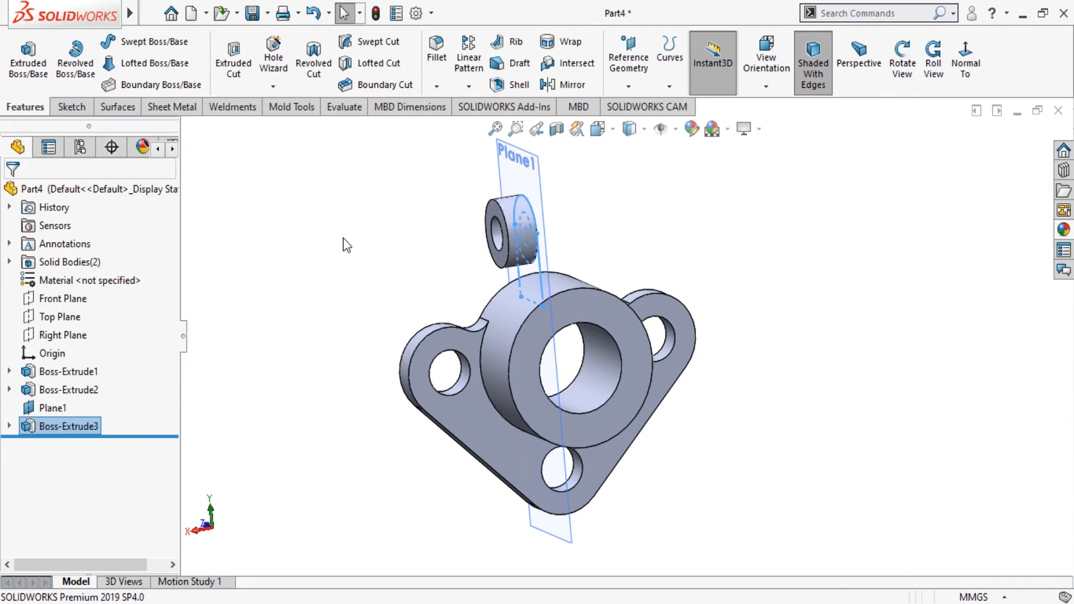
Step: Show the sketch used by the ring extrusion so that its remaining lug contour can be reused
double_click(49, 426)
click(53, 445)
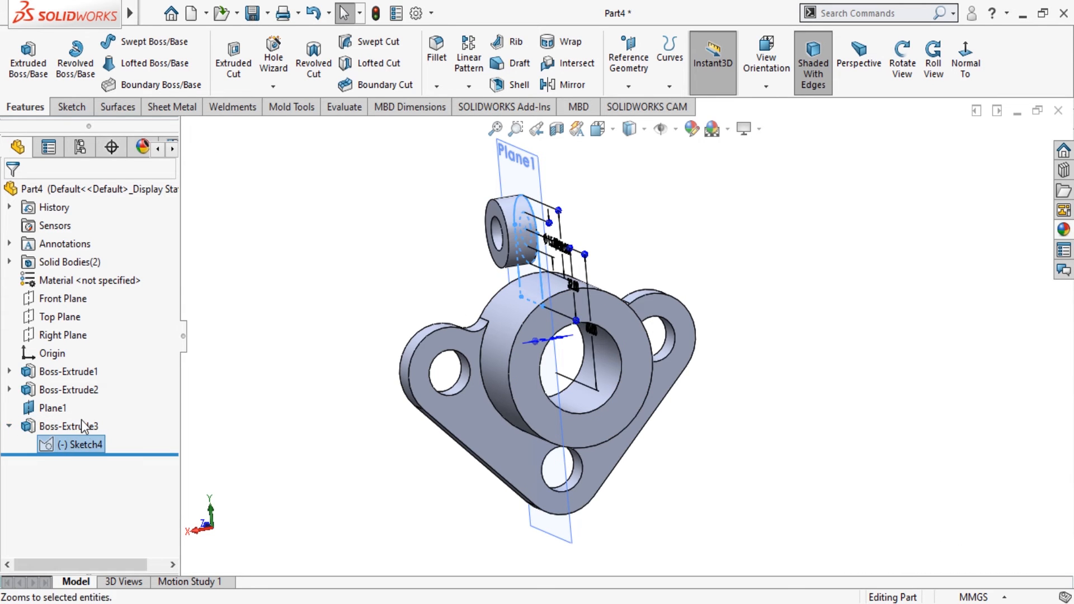
click(70, 415)
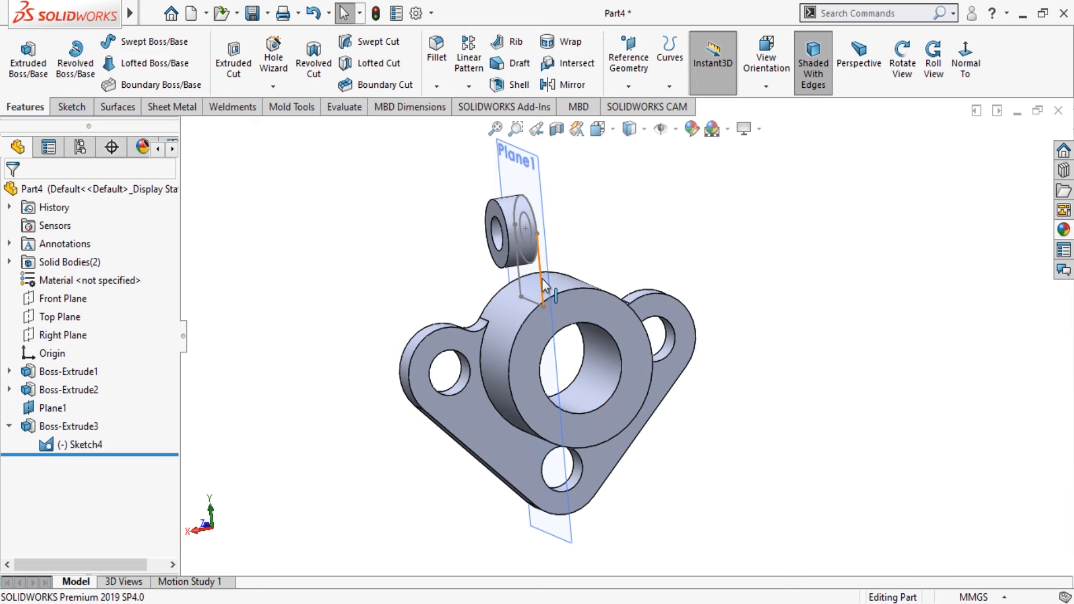
Step: Extrude the round-ended lug contour of the shown sketch to a blind depth of 10 mm, with Merge result off
click(30, 75)
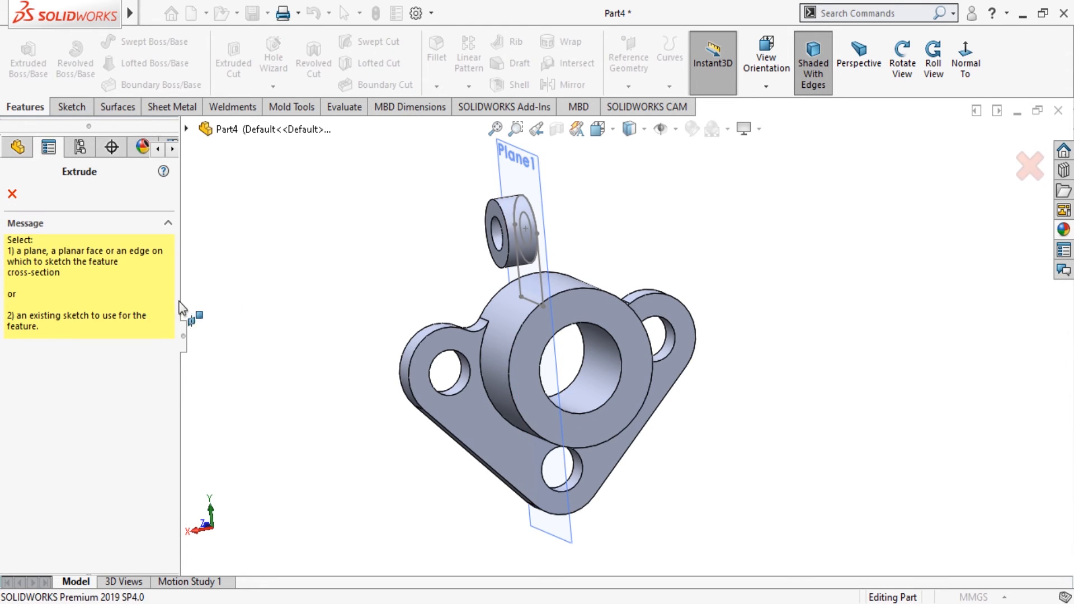
click(539, 283)
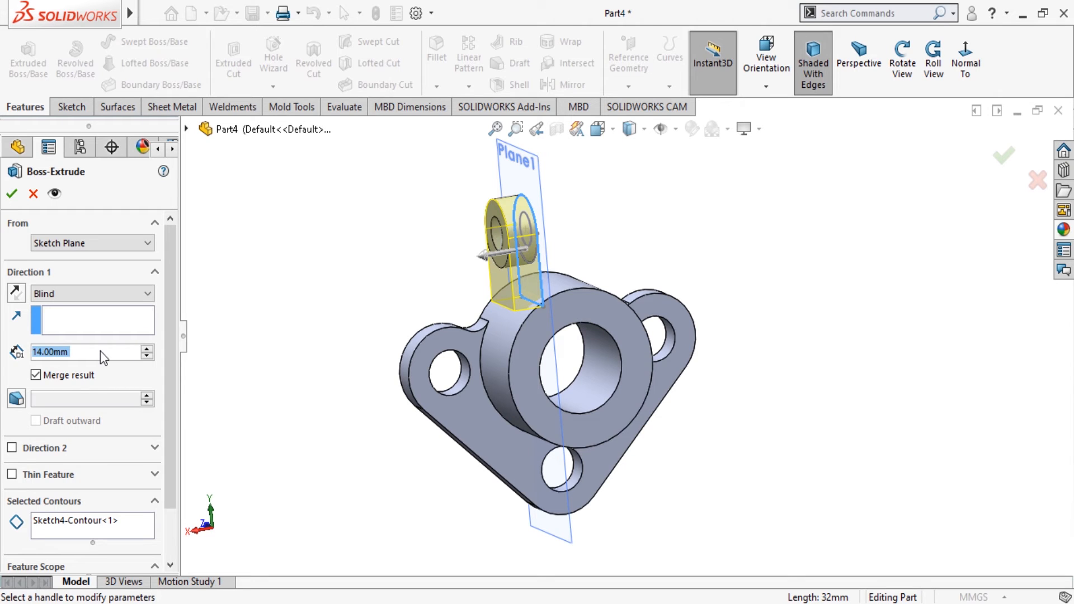
text(10)
key(Return)
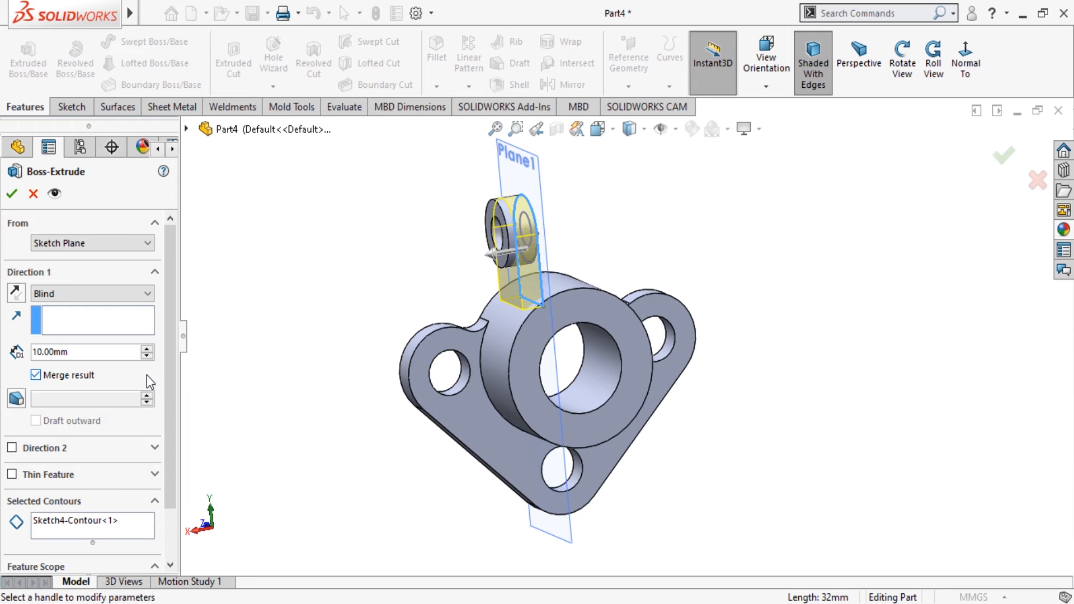
click(147, 375)
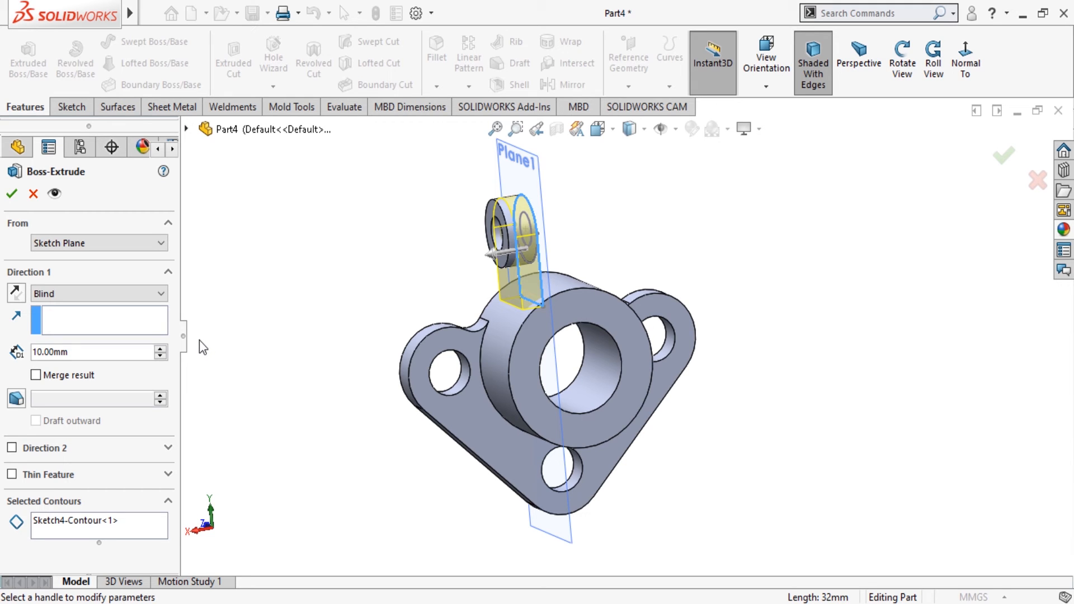
click(12, 195)
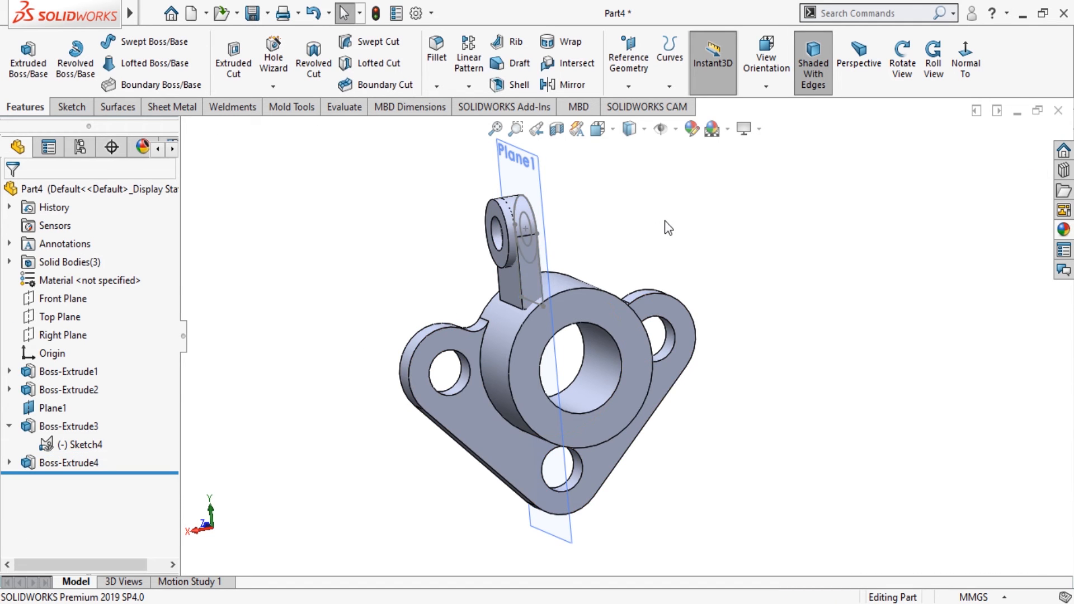
Step: Hide the lug sketch and the reference plane Plane1
click(82, 444)
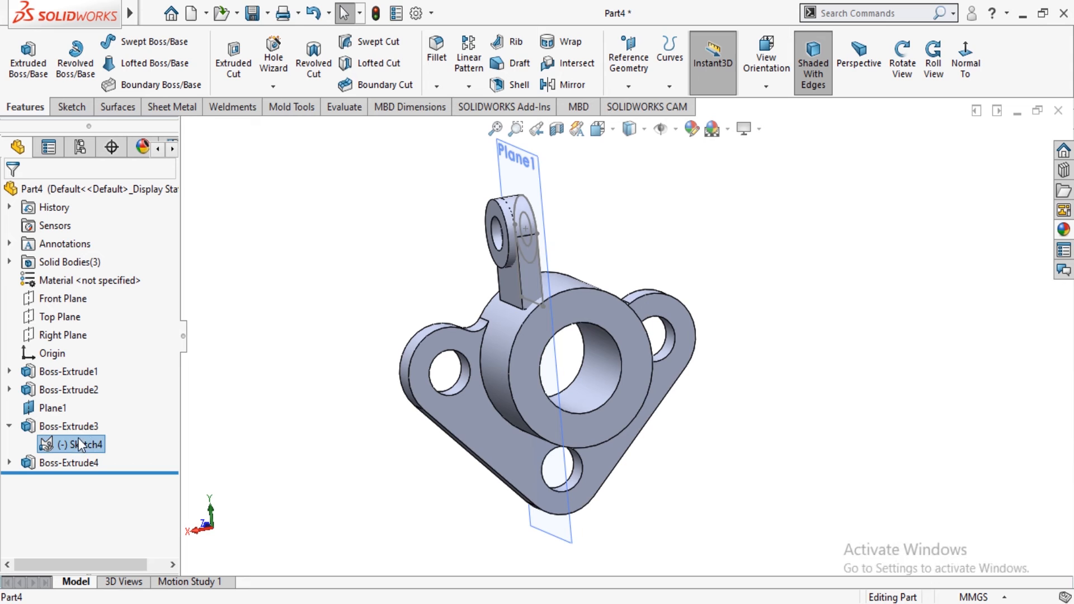
click(96, 407)
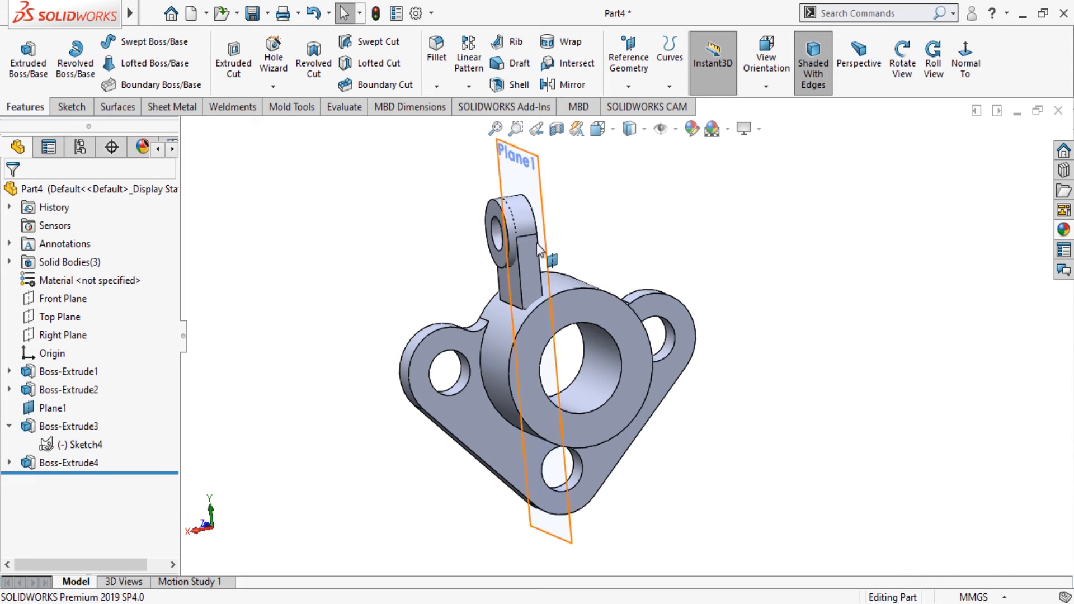
click(902, 58)
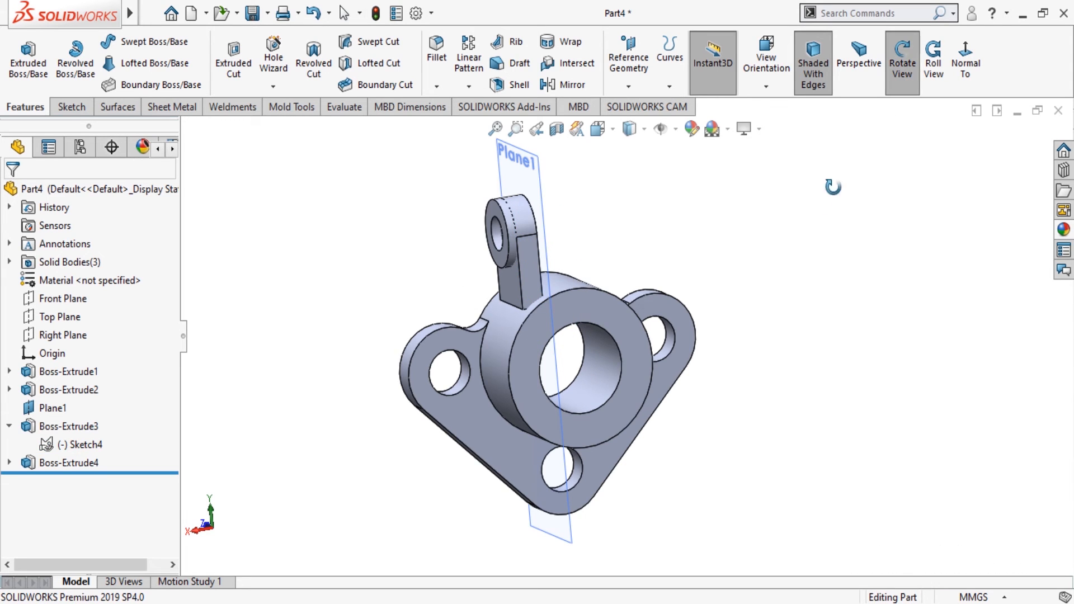
click(916, 89)
click(531, 182)
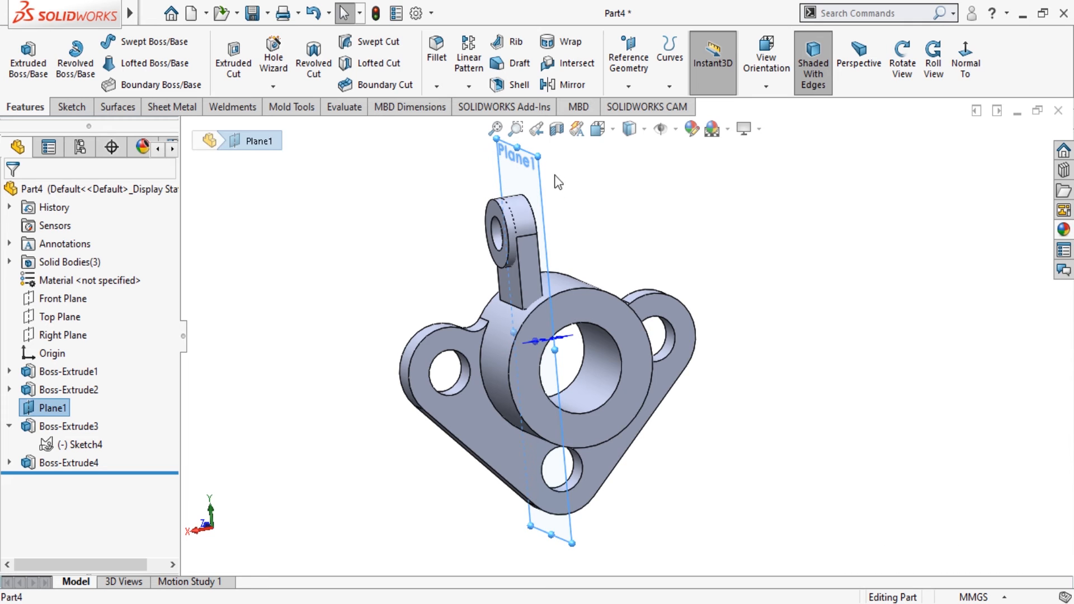
click(624, 128)
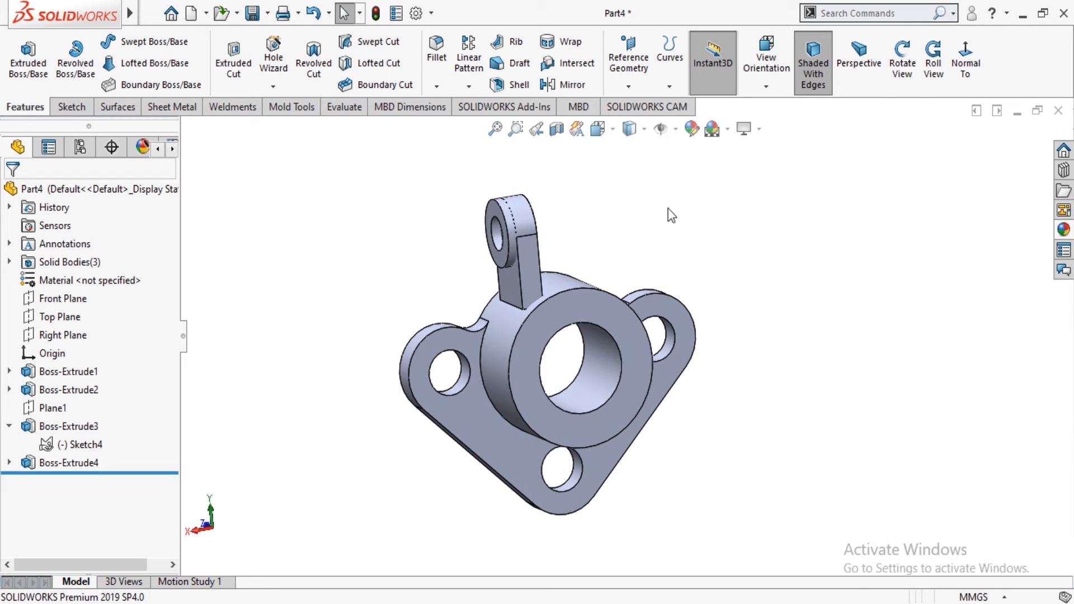
Step: Open a new sketch on the lug's flat face opposite the ring boss
click(912, 75)
drag(704, 188, 758, 299)
click(913, 66)
scroll(626, 251, down, 3)
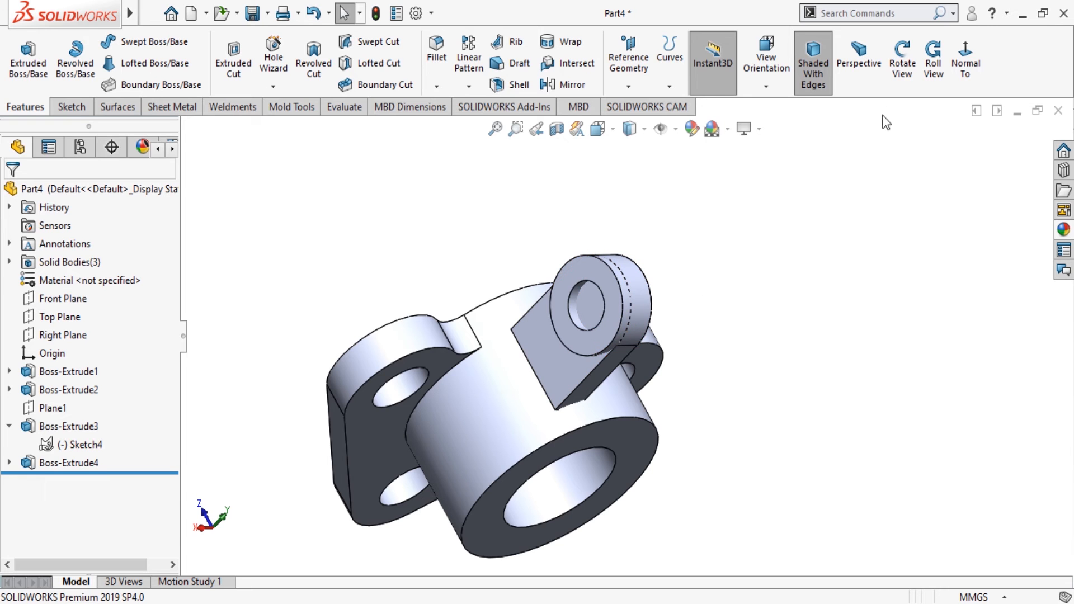
click(906, 66)
drag(827, 268, 716, 292)
click(904, 74)
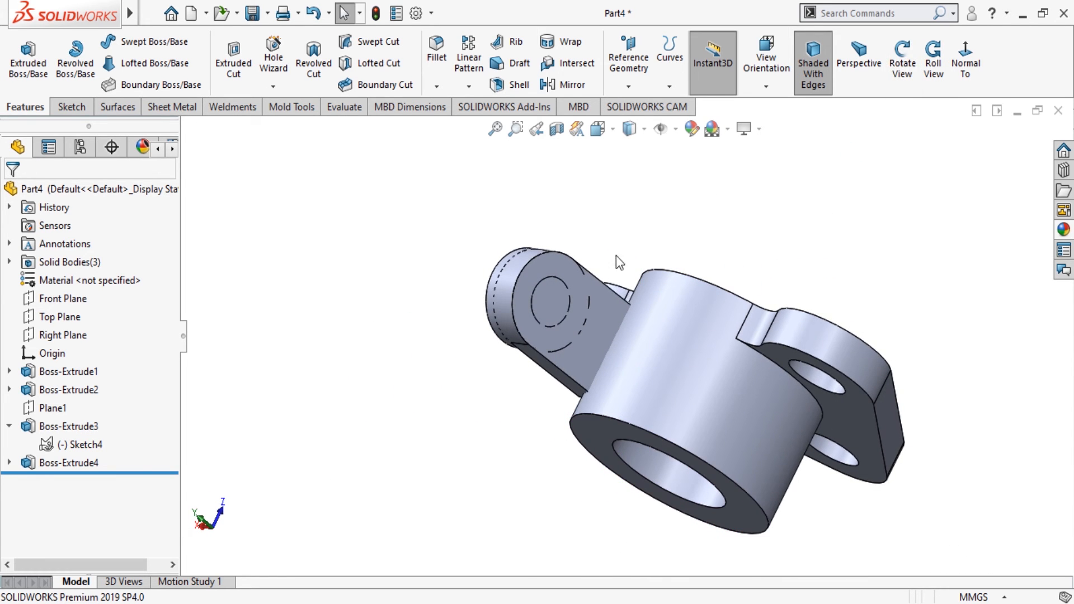
click(565, 271)
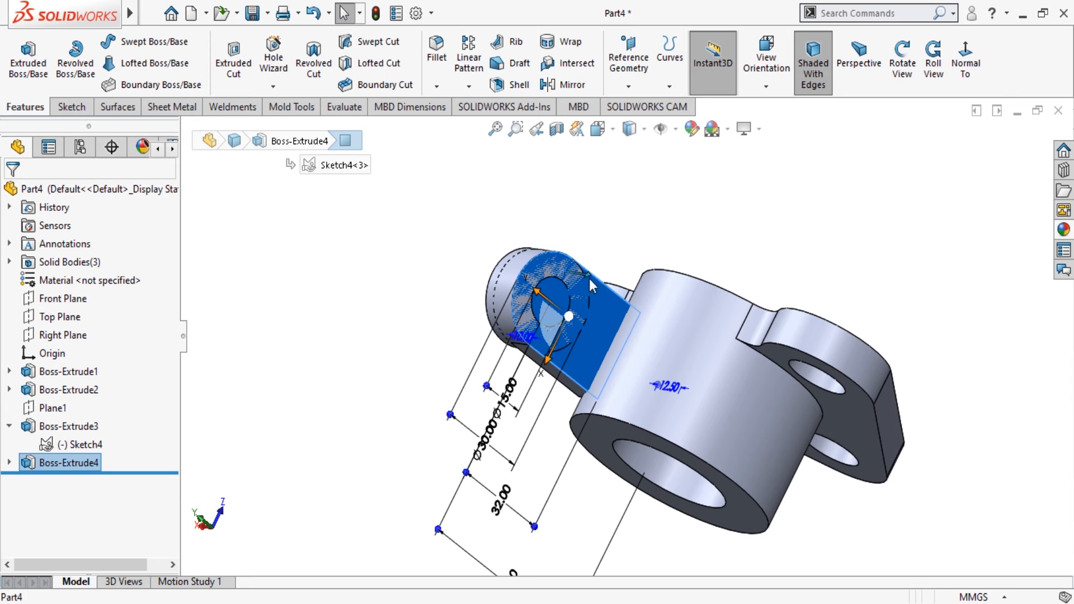
click(638, 229)
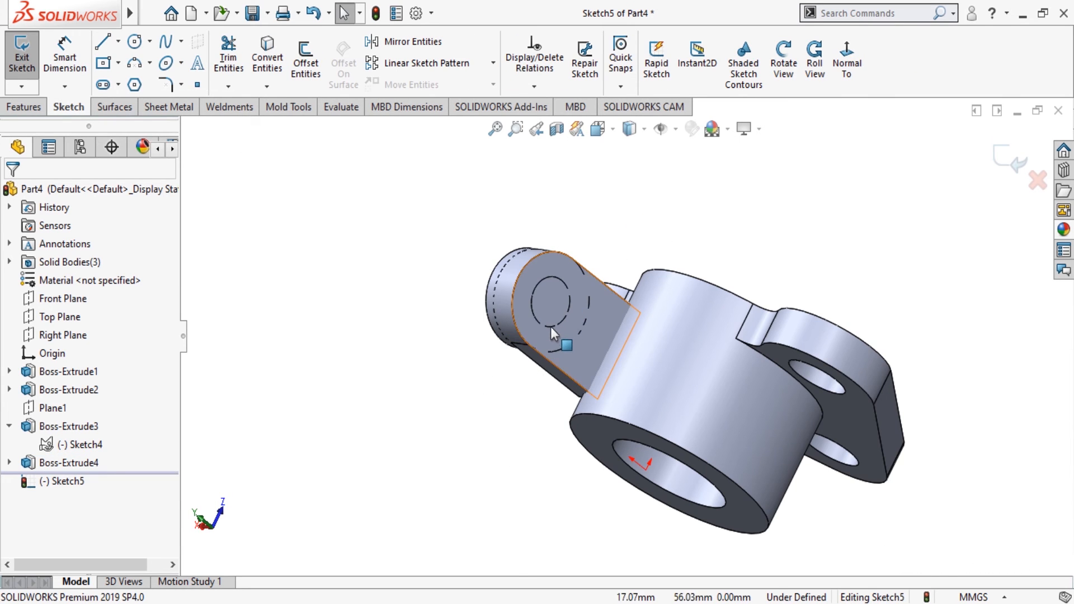
click(548, 341)
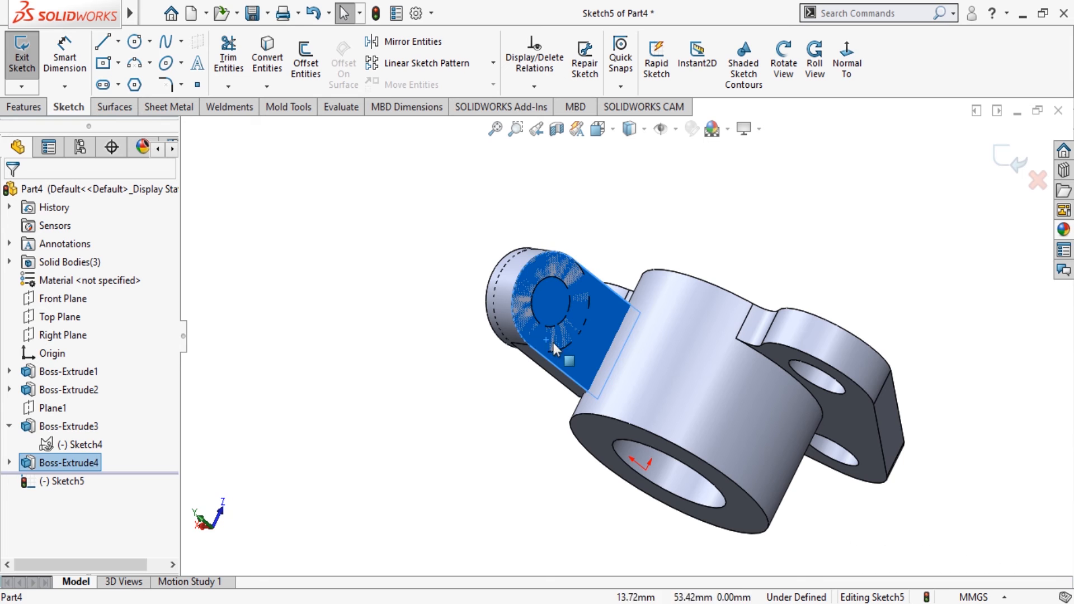
click(646, 229)
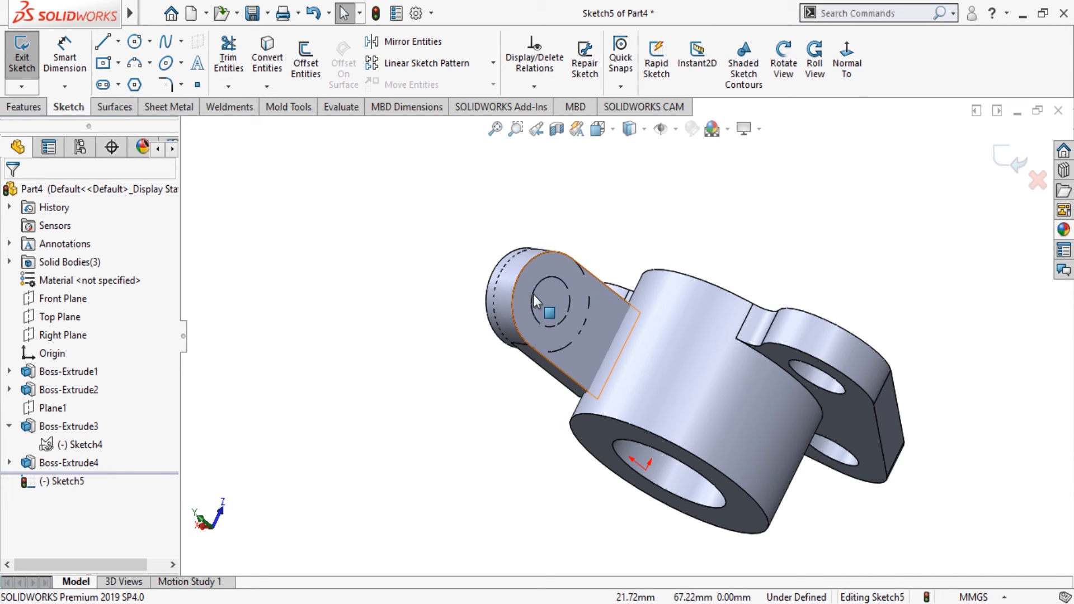
Step: Sketch a circle about 15 mm in diameter on the lug face, concentric with its rounded end
click(135, 43)
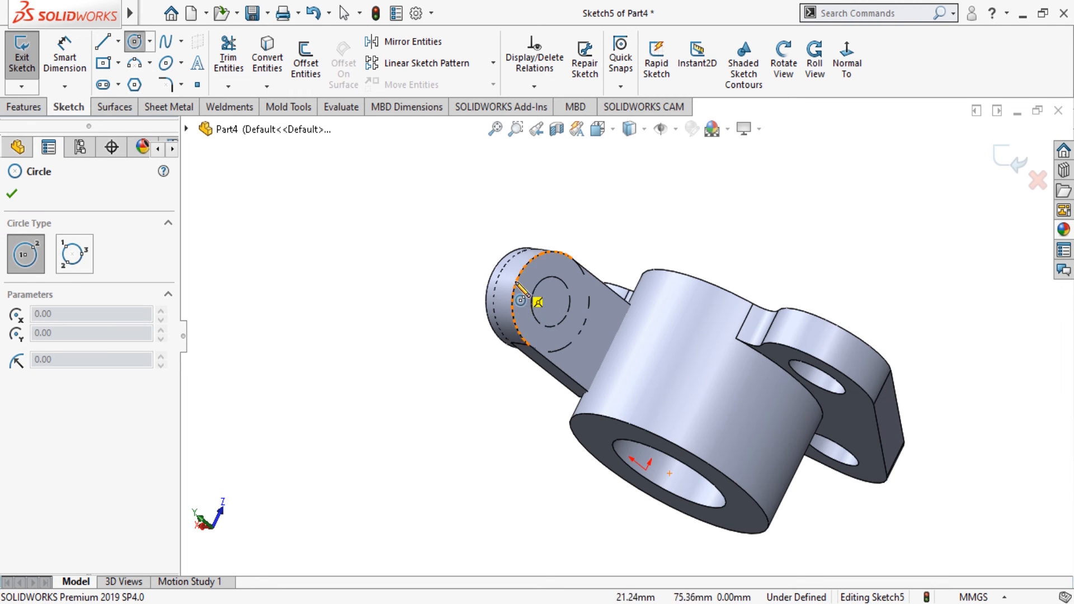
click(551, 302)
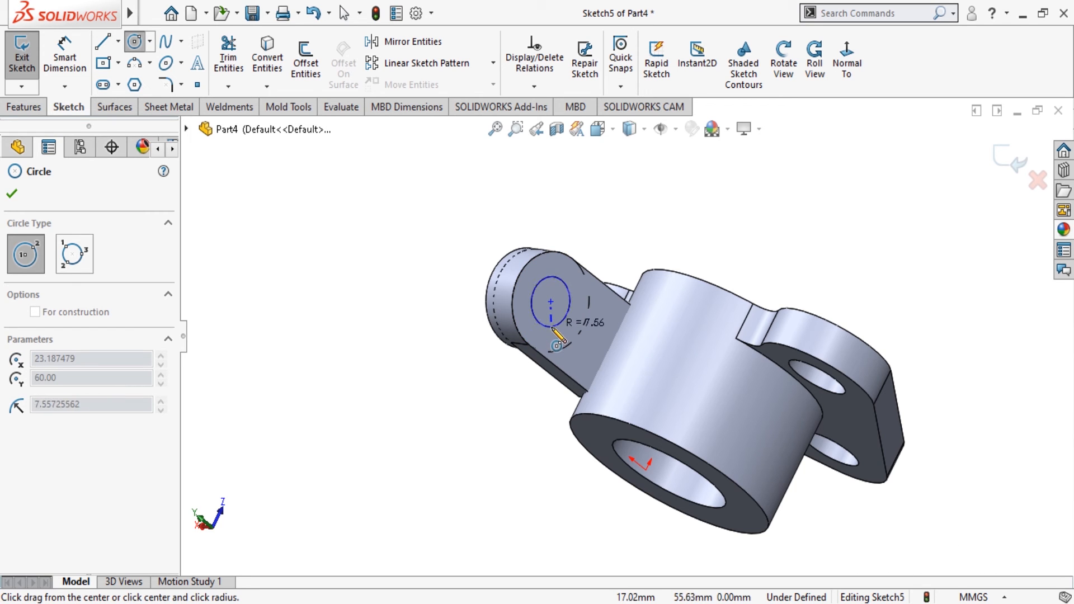
click(552, 329)
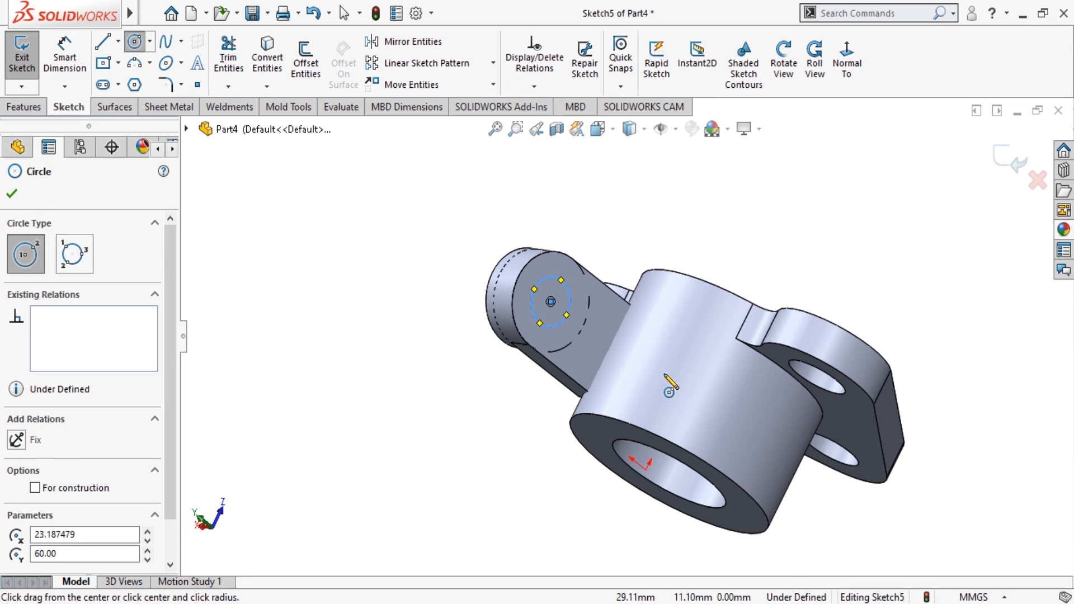
key(Escape)
click(23, 106)
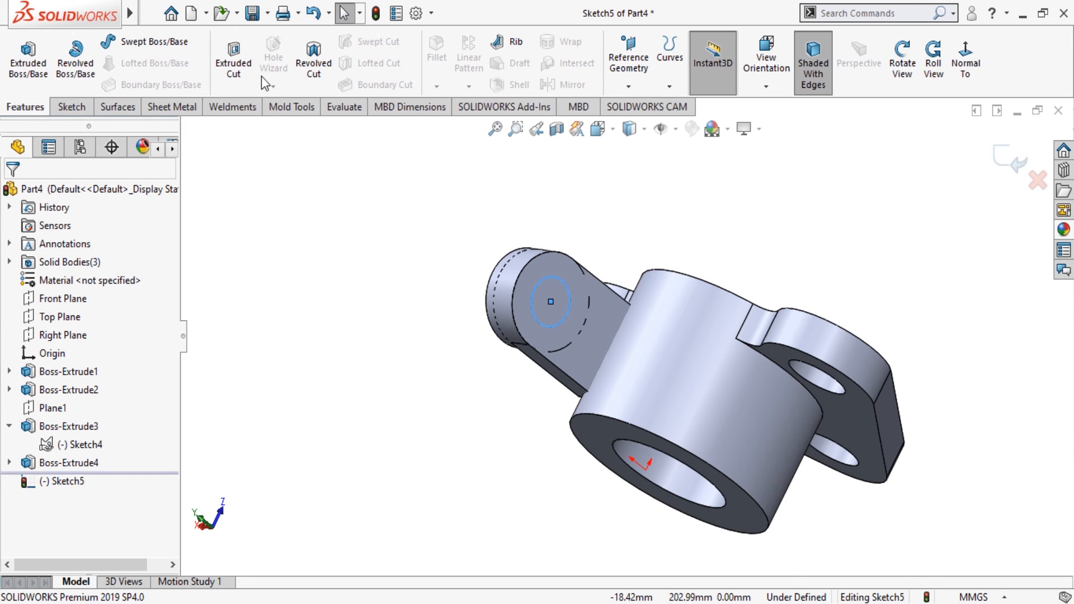
click(234, 61)
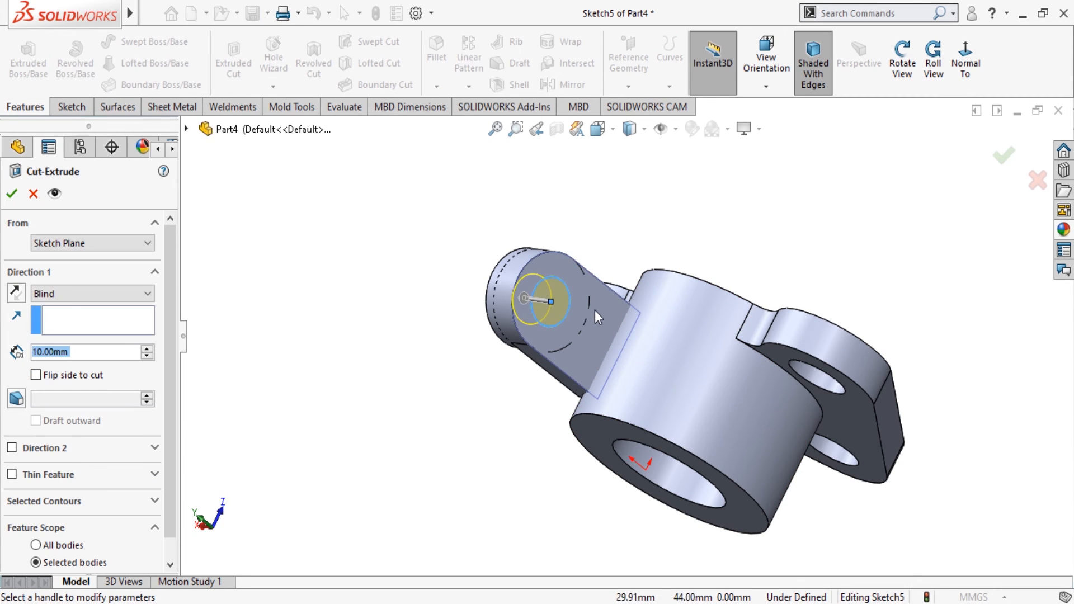
click(33, 194)
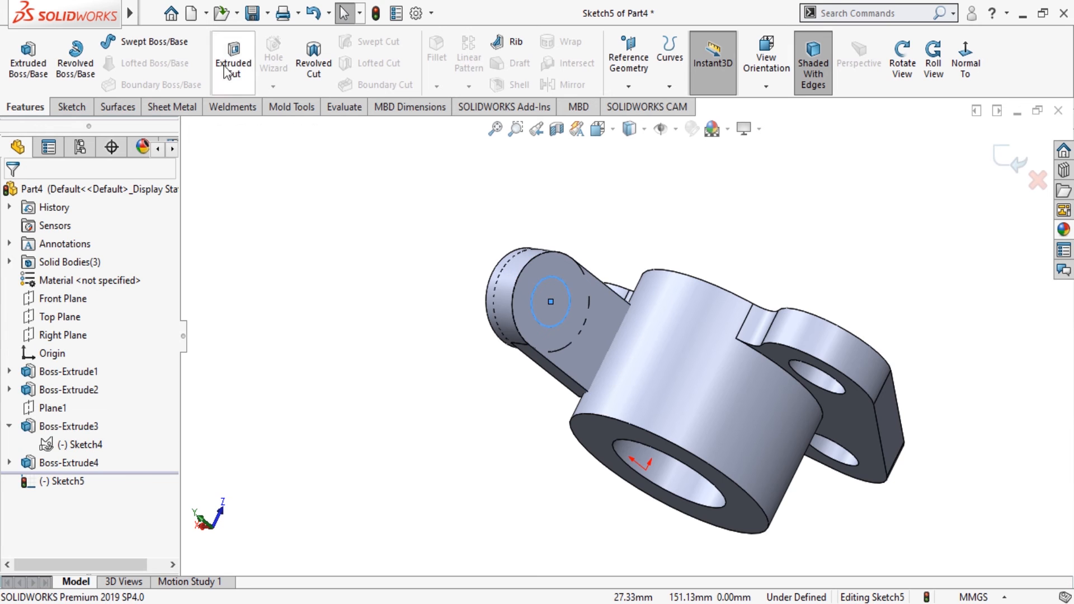
Step: Dimension the circle on the lug face with a diameter of 15 mm
click(70, 107)
click(65, 56)
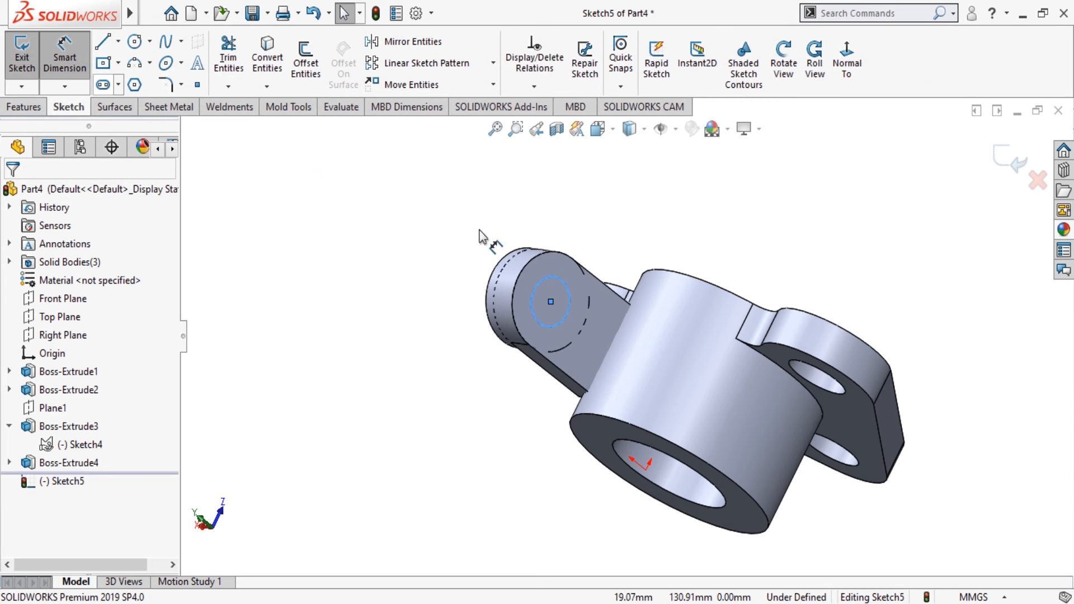
click(566, 289)
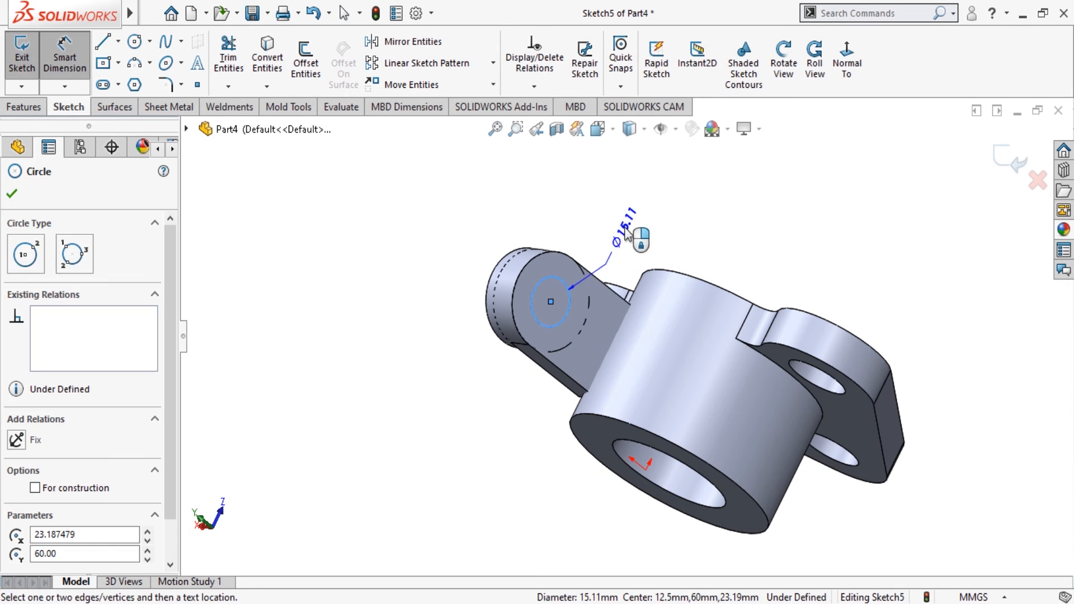
click(632, 216)
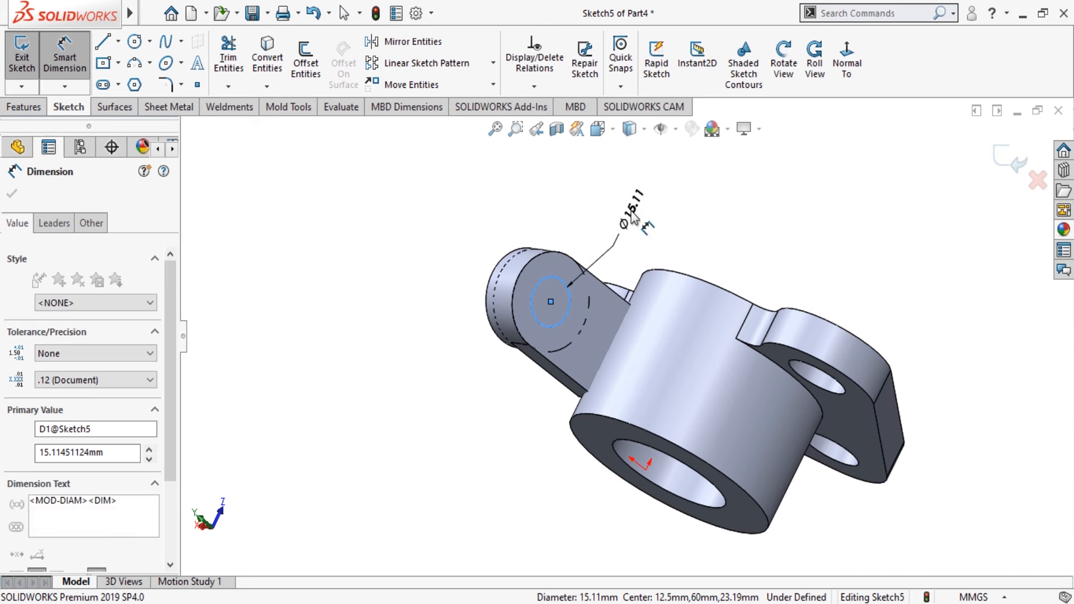
text(15)
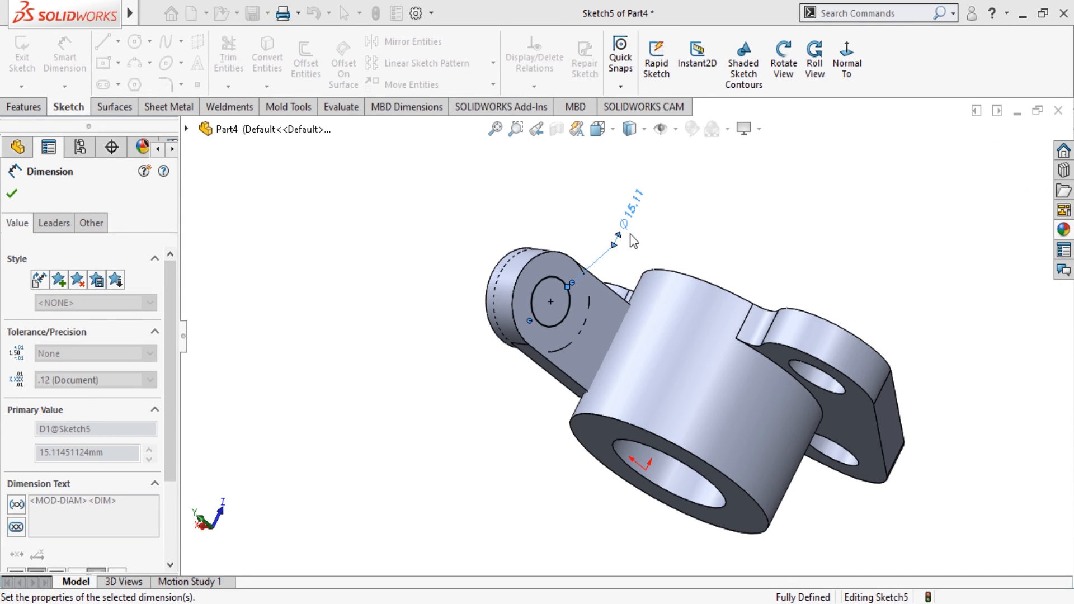
key(Return)
click(12, 194)
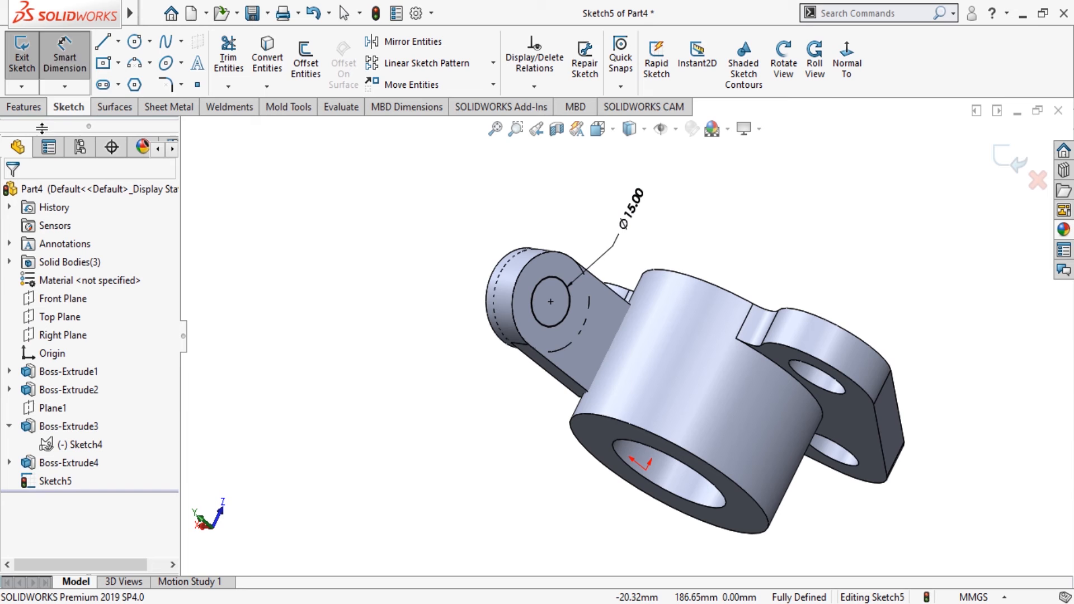
Step: Cut the 15 mm circle through the lug with a blind Extruded Cut of 40 mm depth
click(23, 106)
click(234, 61)
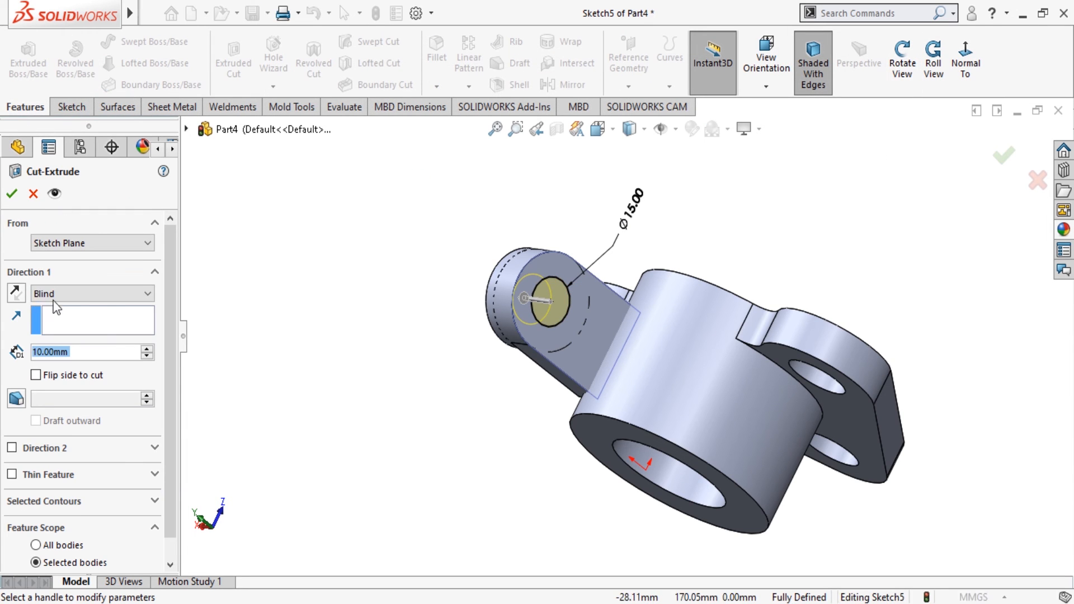
click(146, 348)
click(146, 349)
click(145, 349)
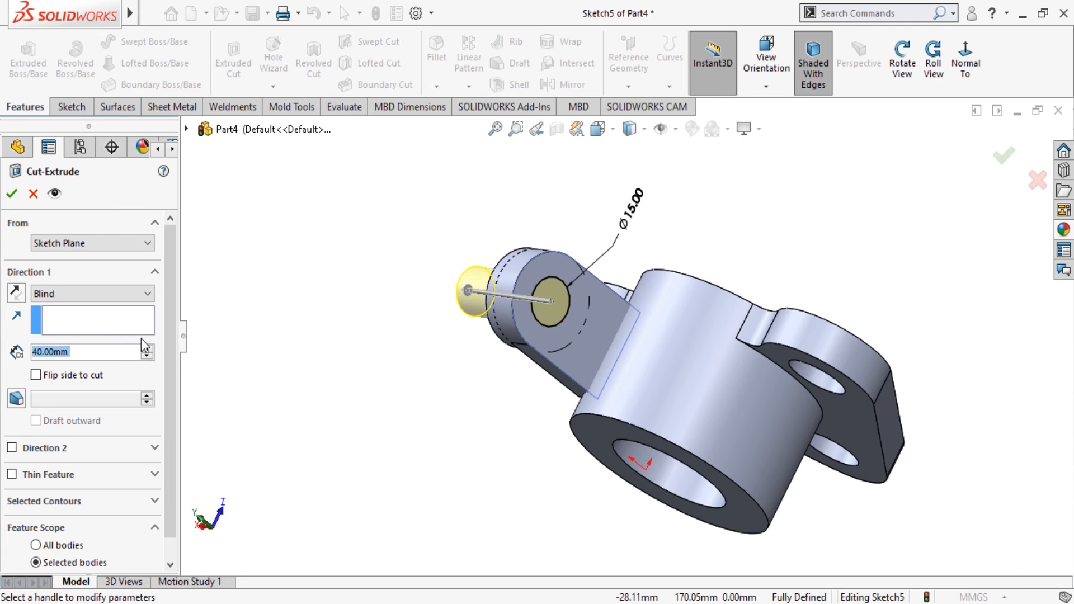
click(12, 193)
key(Return)
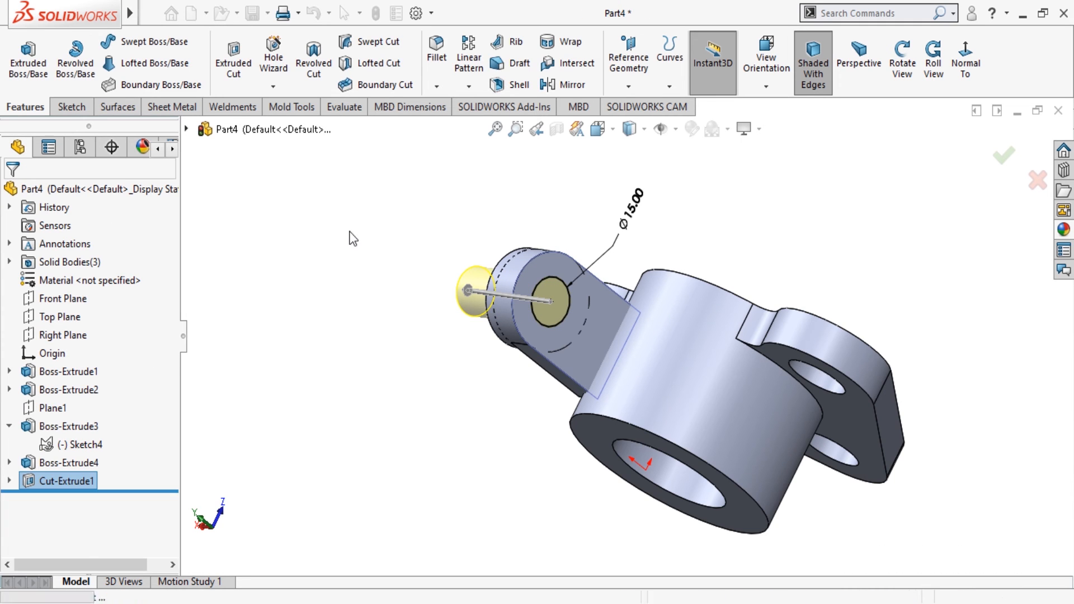
Step: Examine the lug from the ring side and review its extrusion's depth, merge and contour settings
click(902, 64)
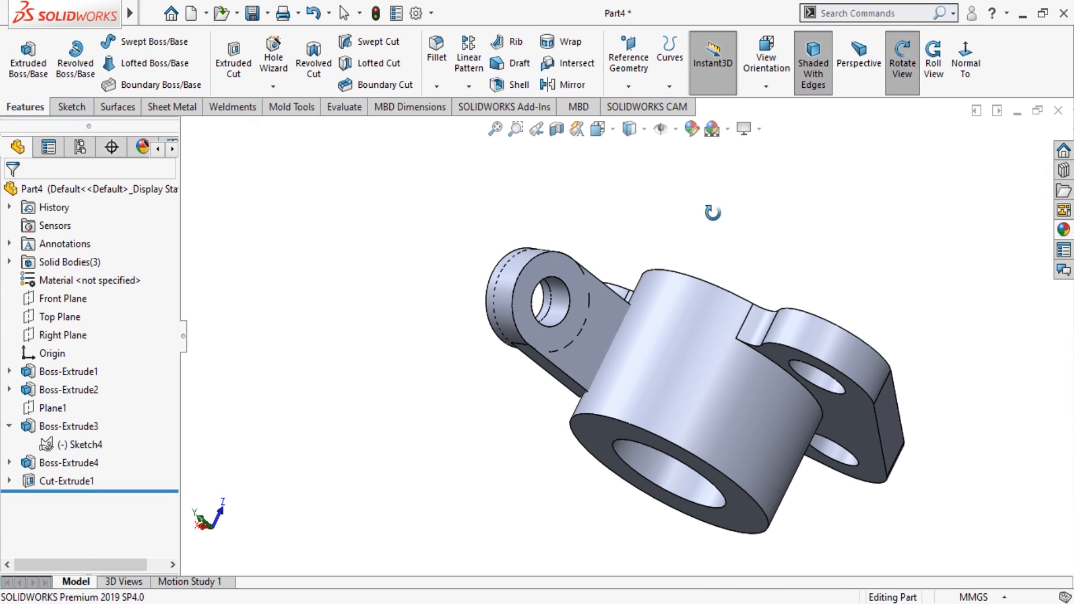
drag(784, 212, 856, 151)
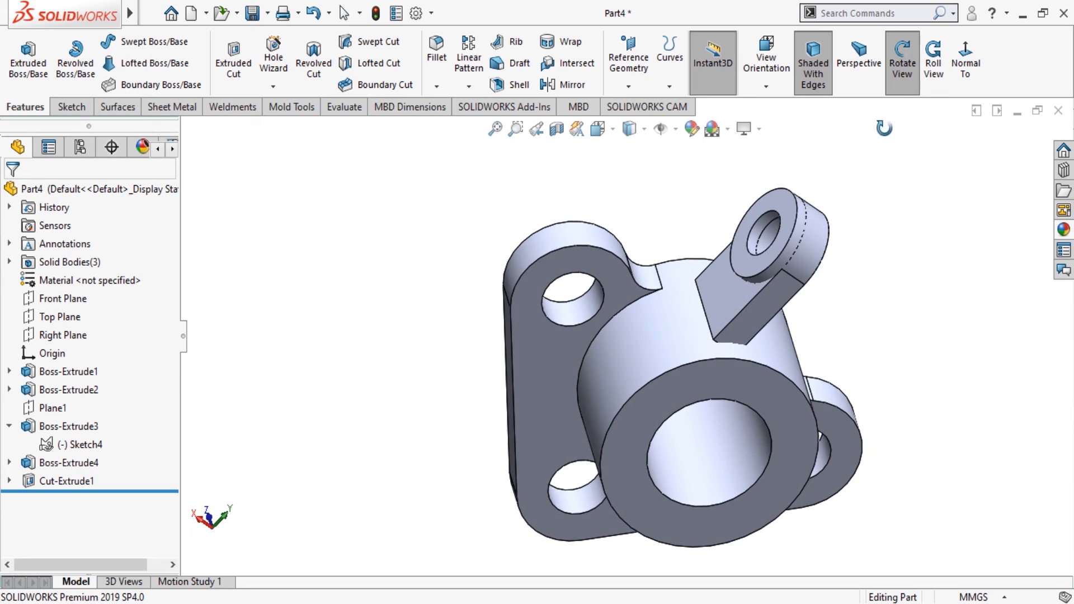
click(902, 64)
click(44, 464)
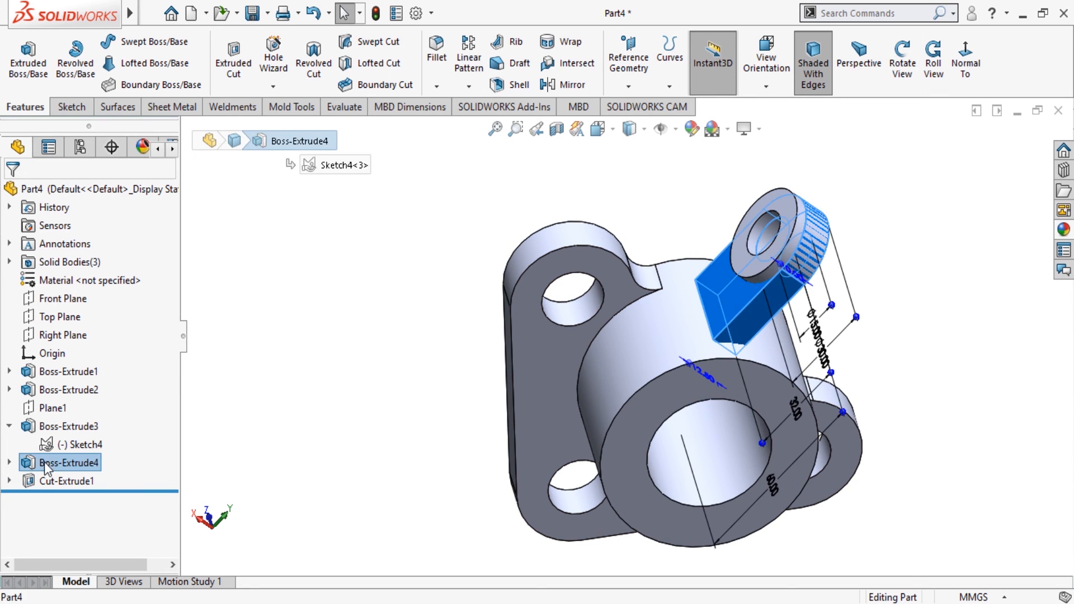
click(64, 412)
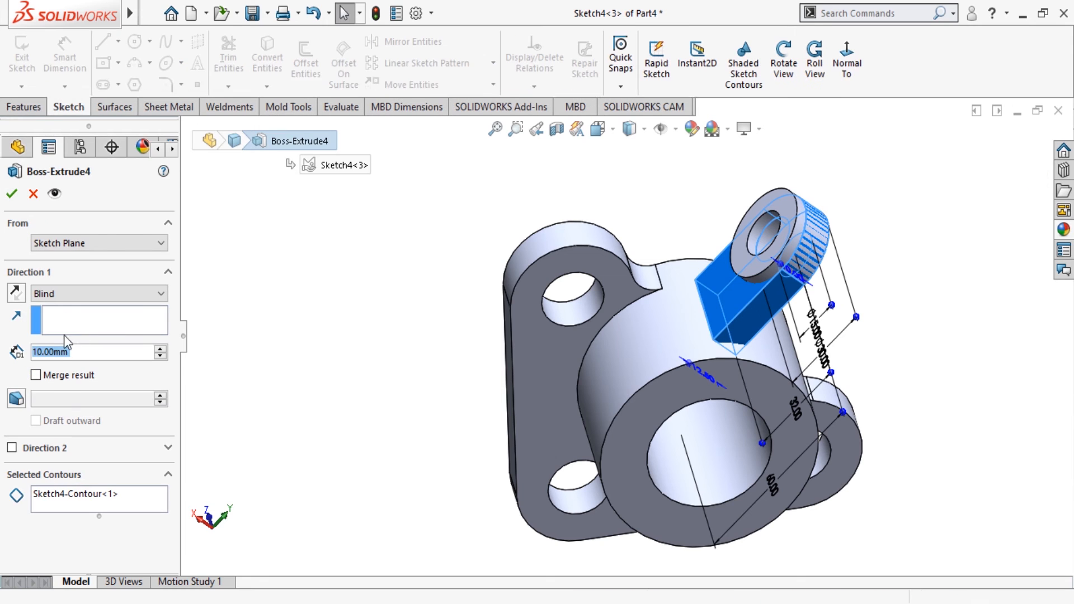
click(12, 194)
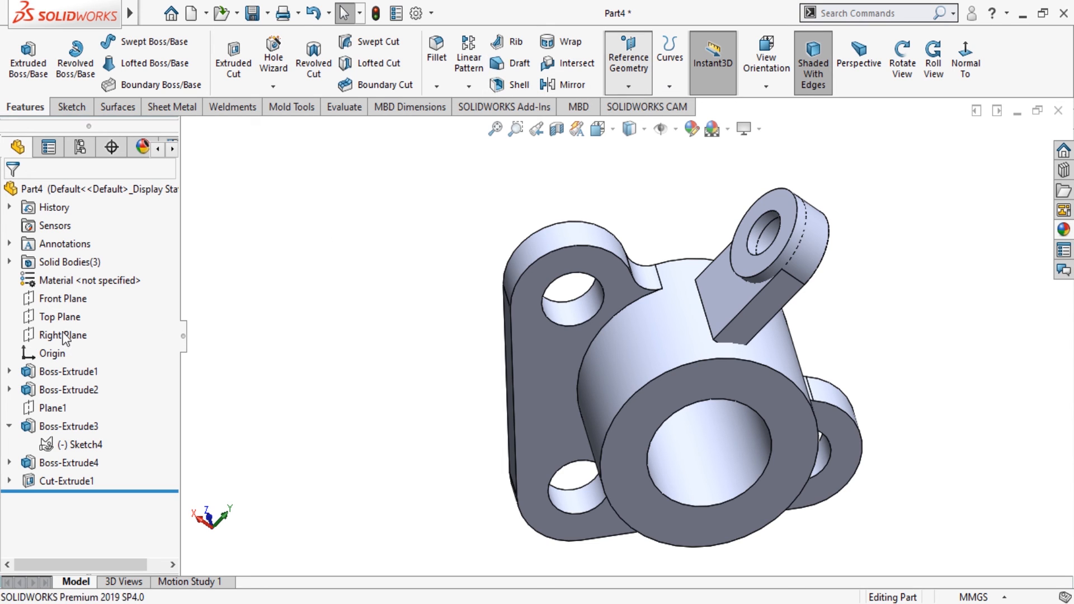
Step: Mirror the lug body and its ring boss body about the Right Plane, without merging solids
click(628, 59)
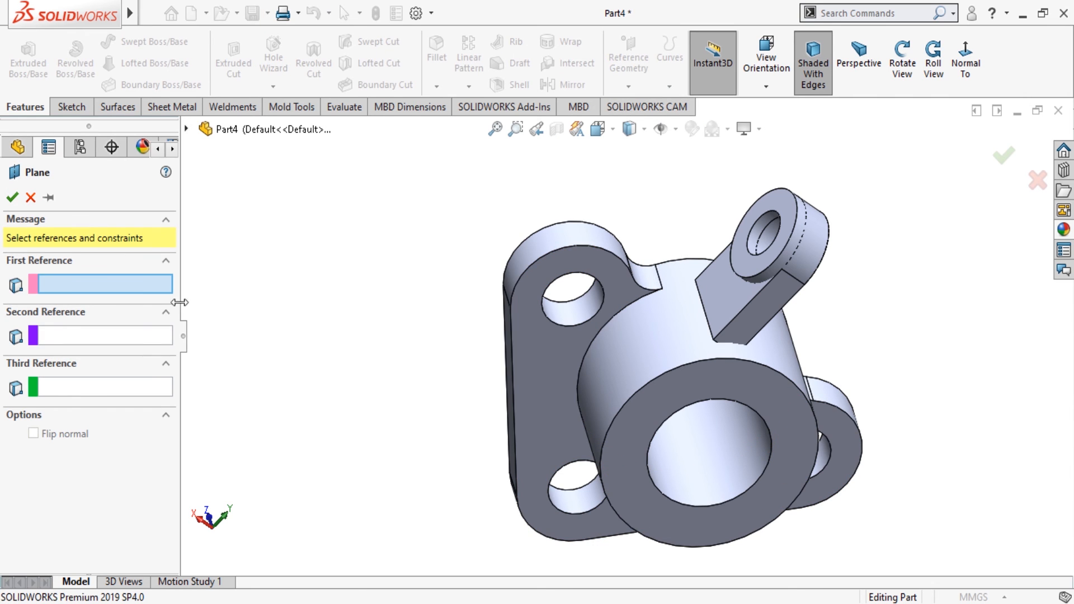
click(30, 197)
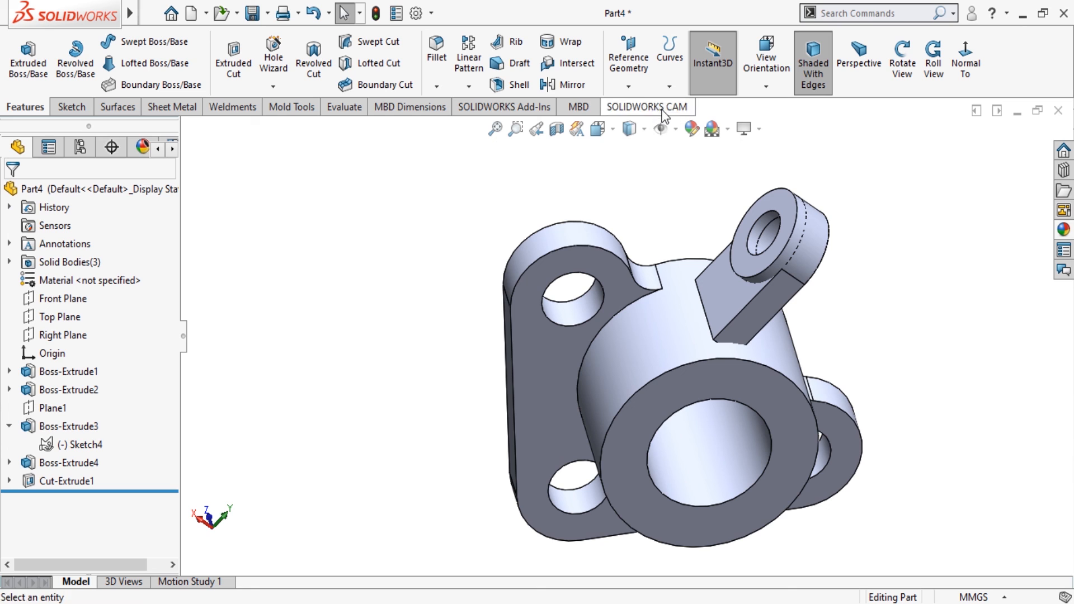
click(564, 85)
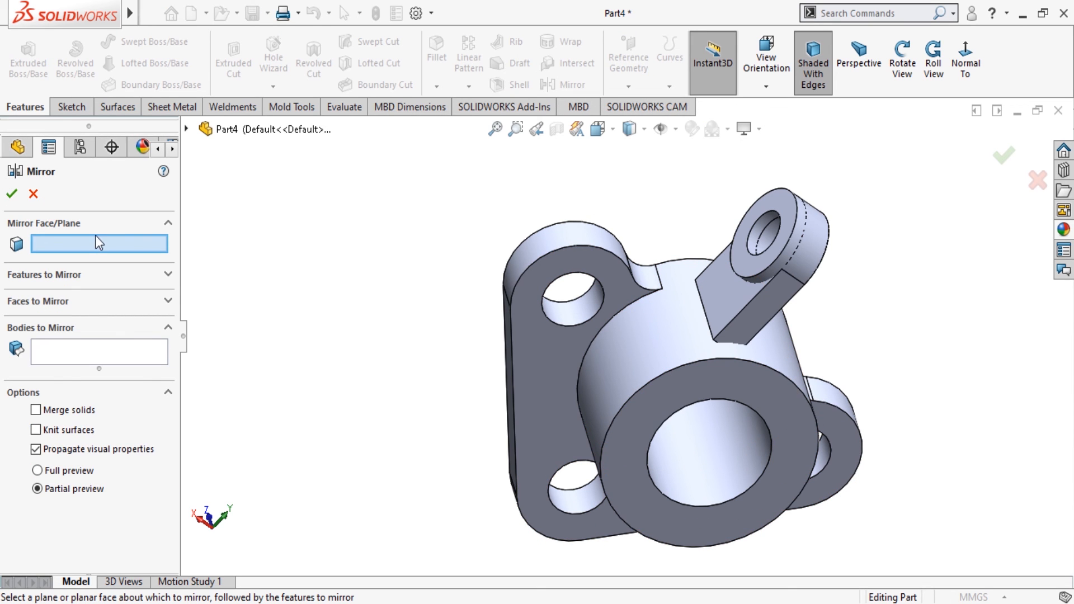
click(186, 129)
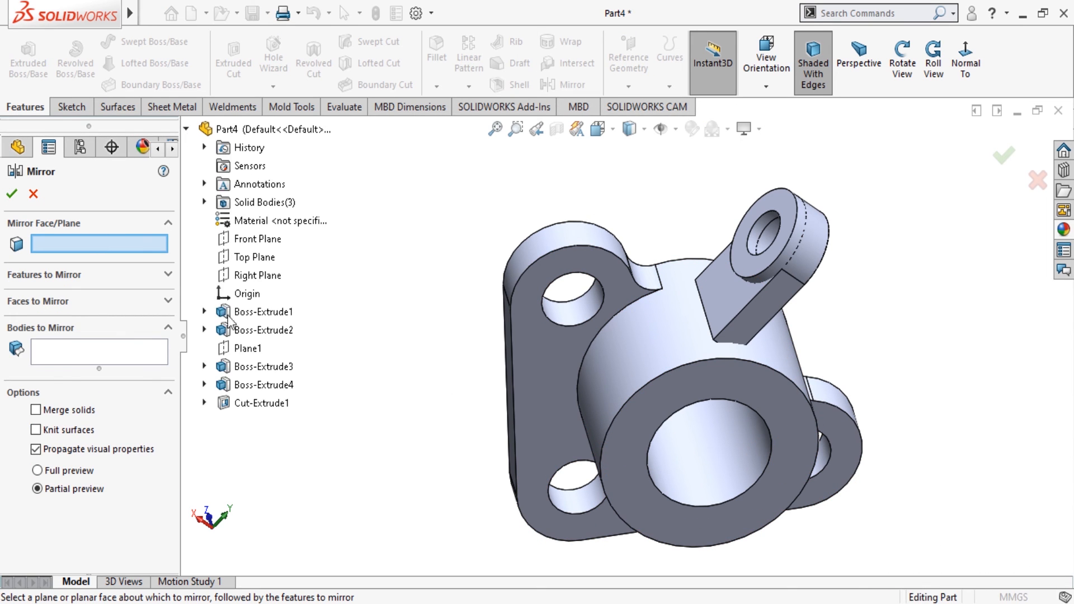
click(249, 276)
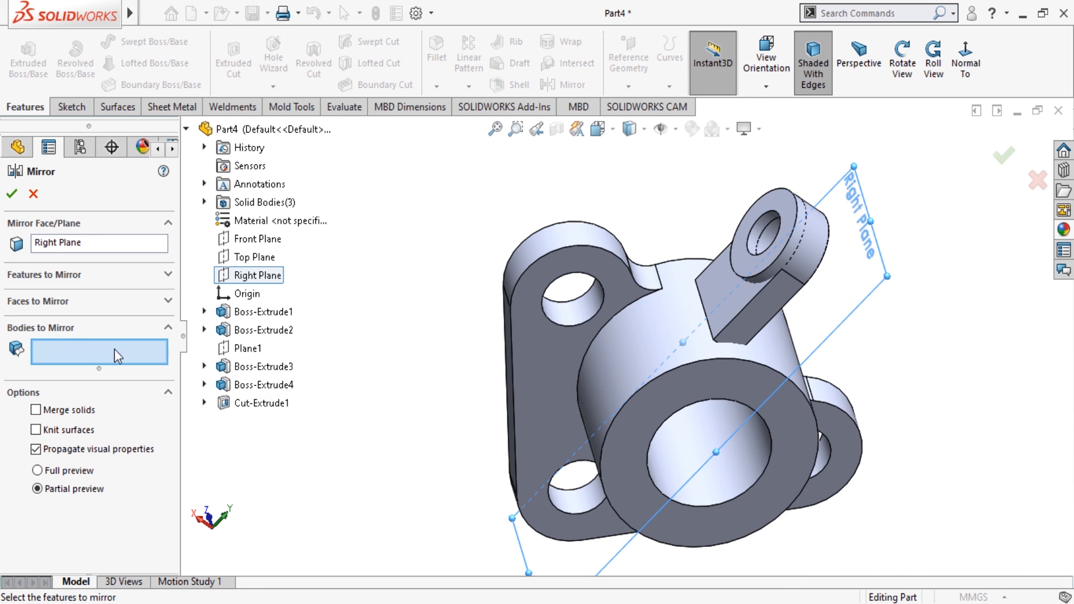
click(204, 367)
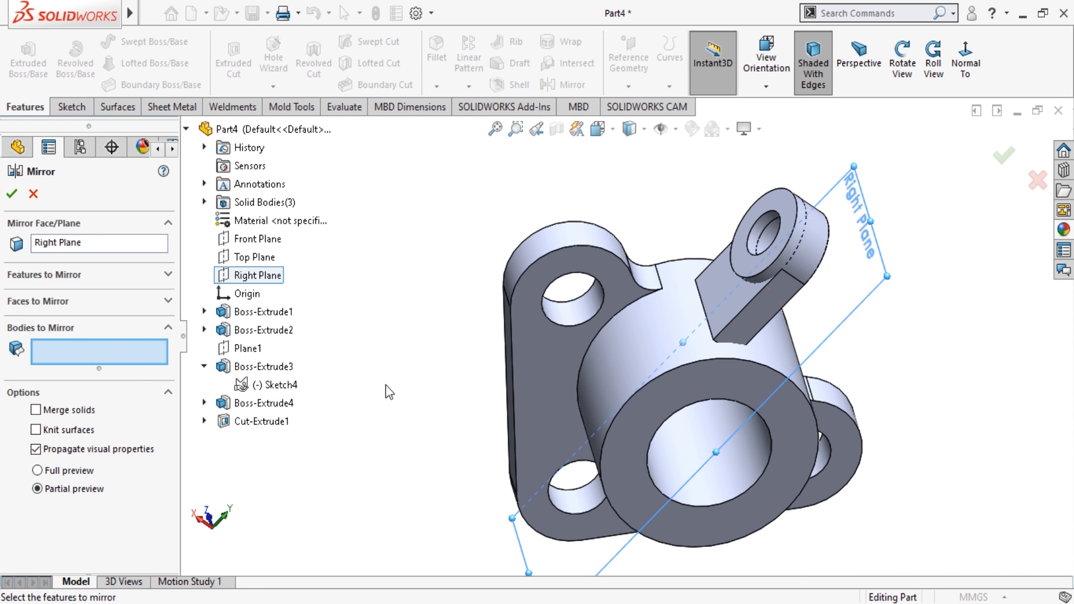
click(746, 294)
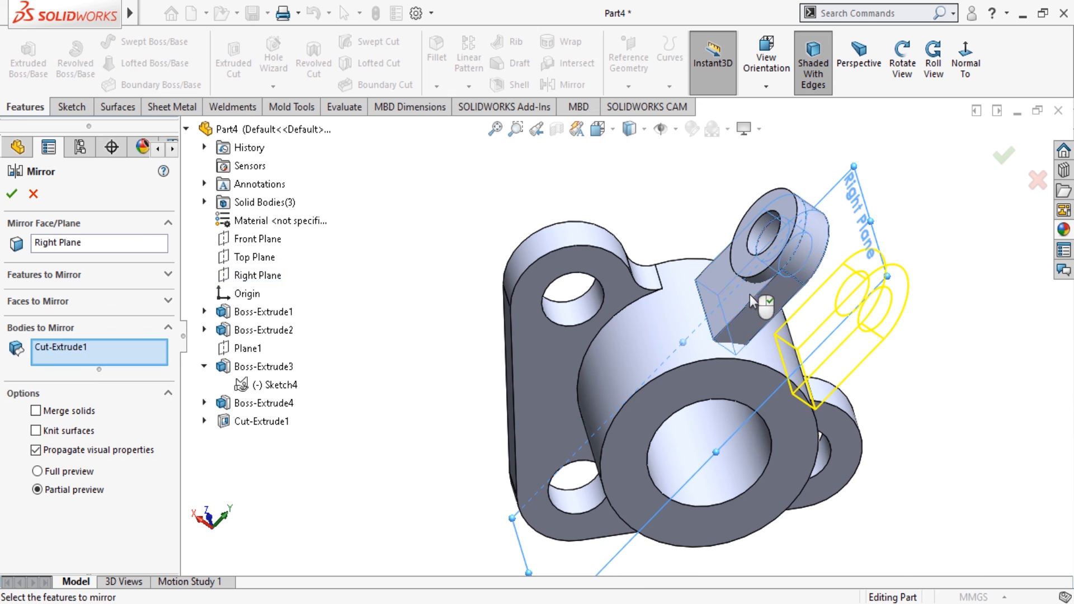
click(769, 264)
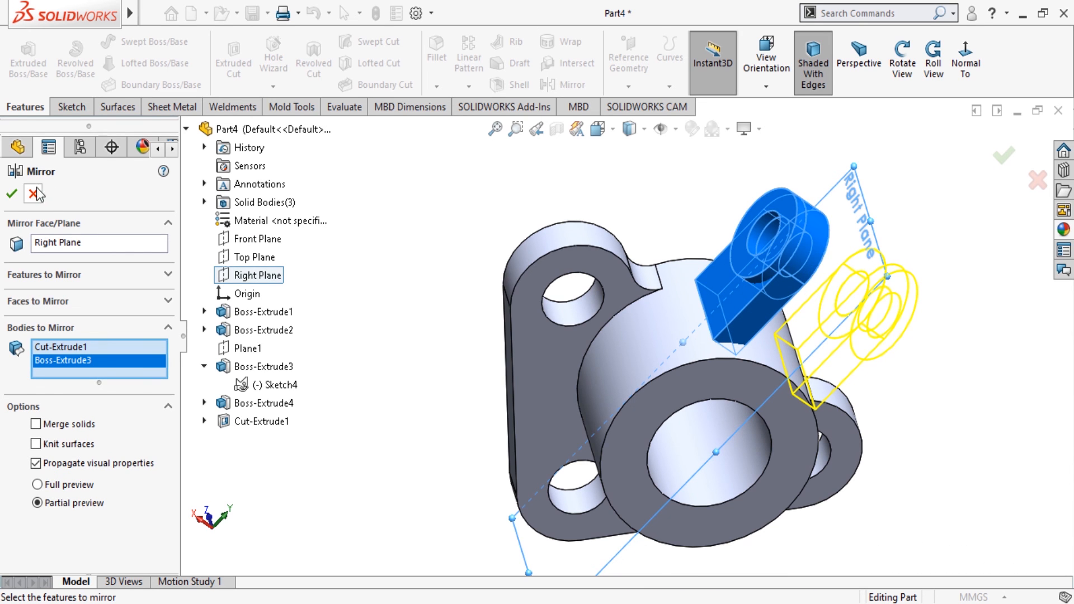
key(Return)
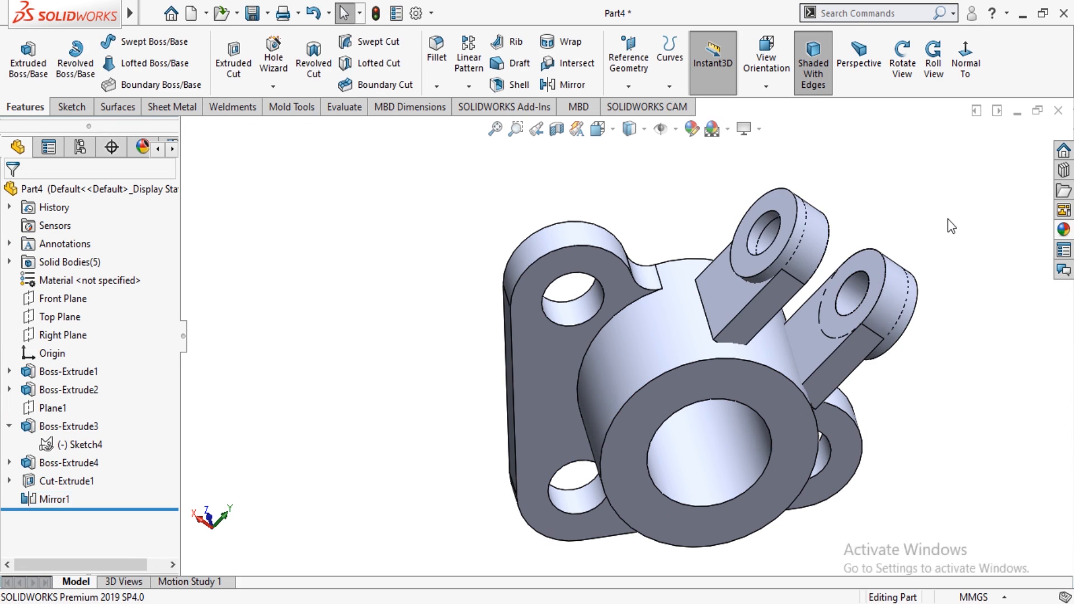
Step: Apply the brushed nickel metal appearance to the whole part
click(932, 62)
drag(929, 257, 855, 215)
click(902, 62)
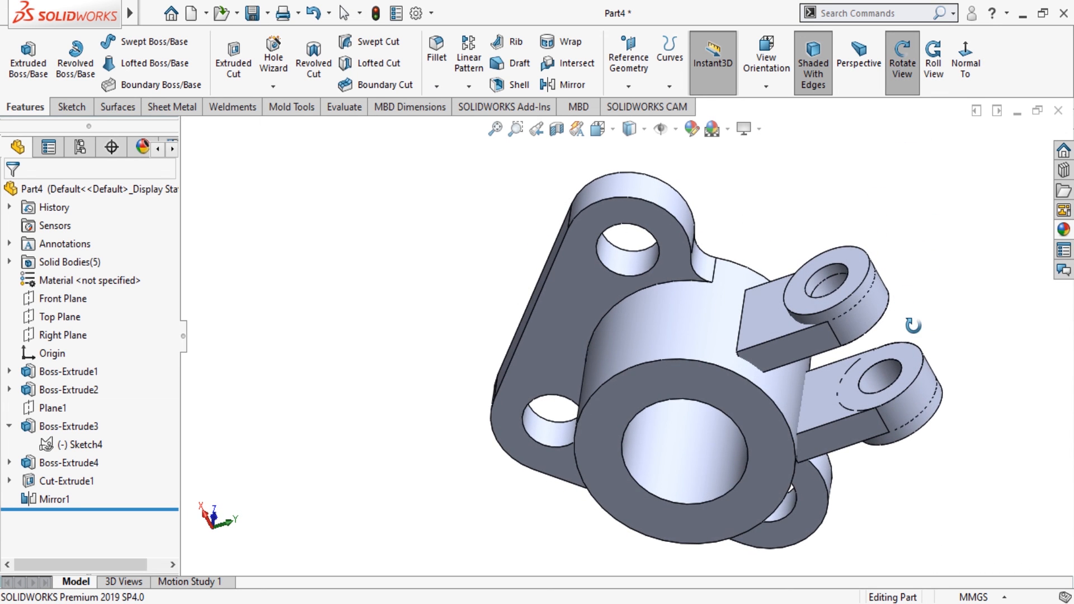
drag(903, 260, 895, 230)
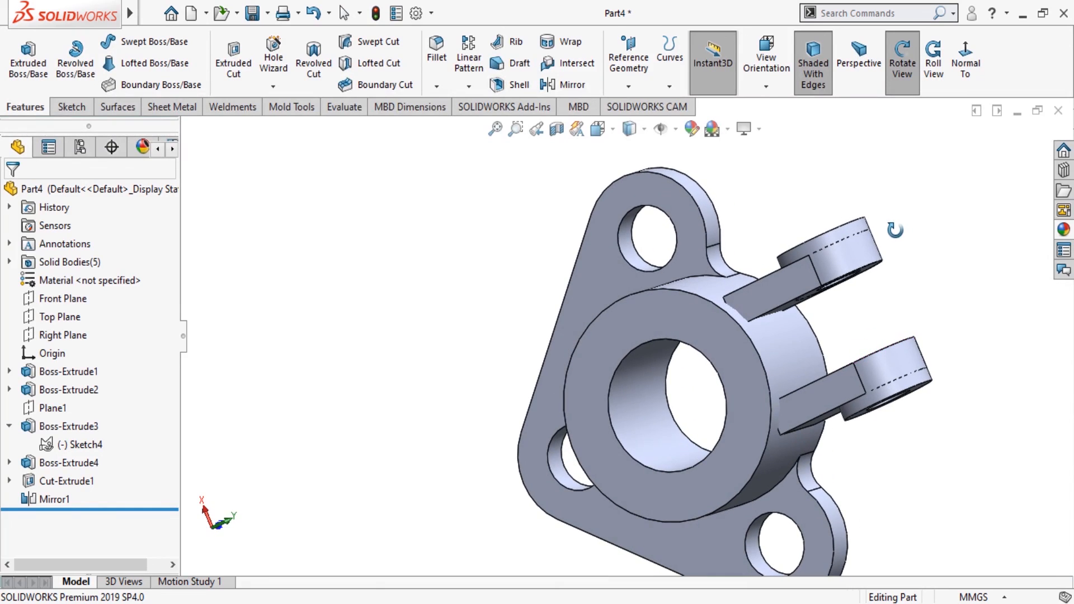
click(692, 128)
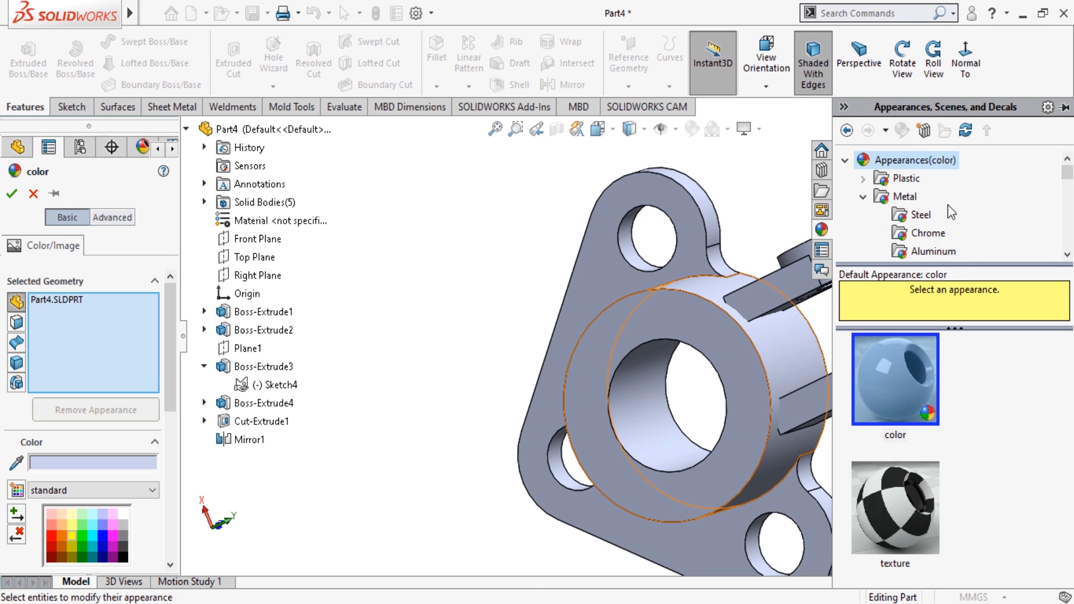
click(920, 217)
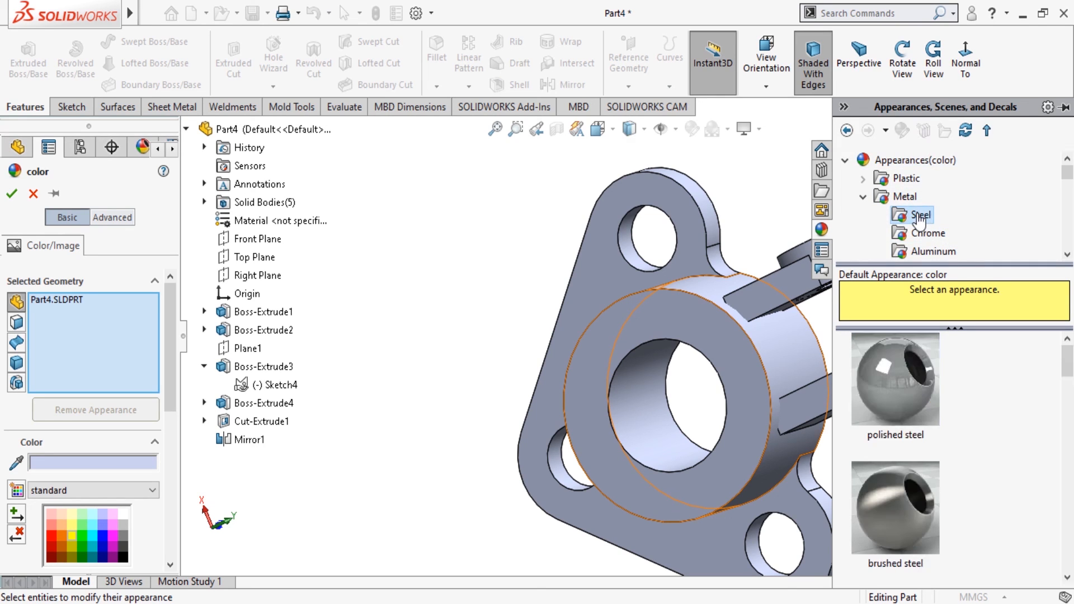
scroll(928, 245, down, 2)
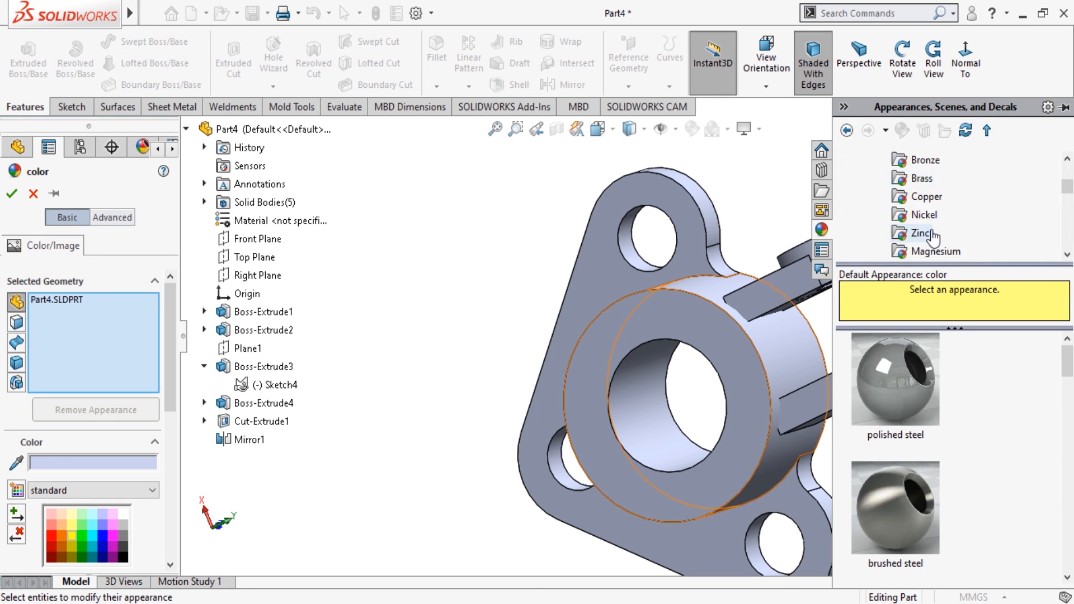
click(924, 215)
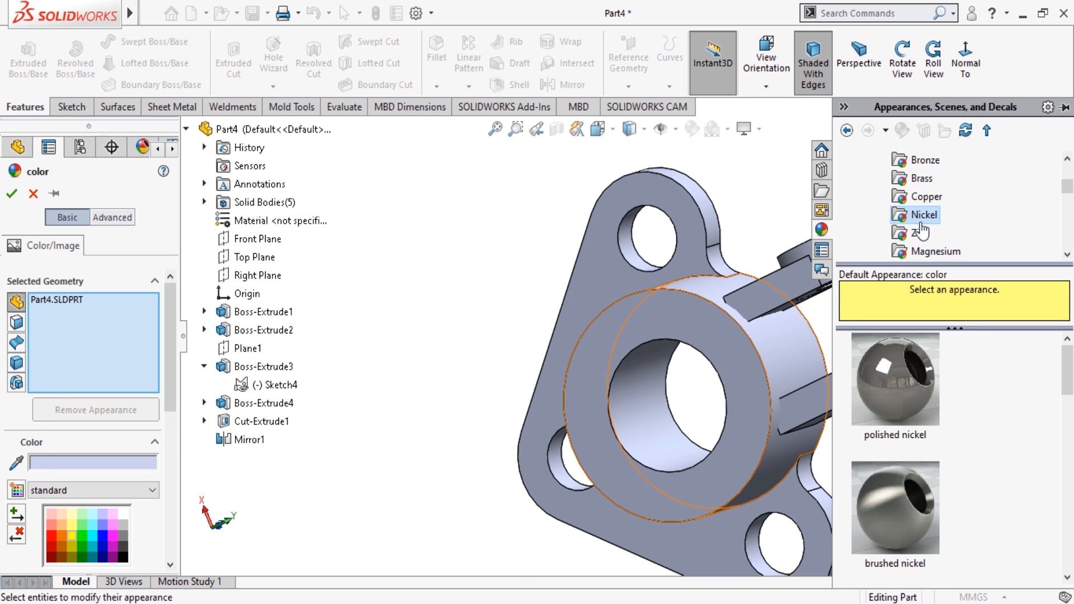
click(905, 507)
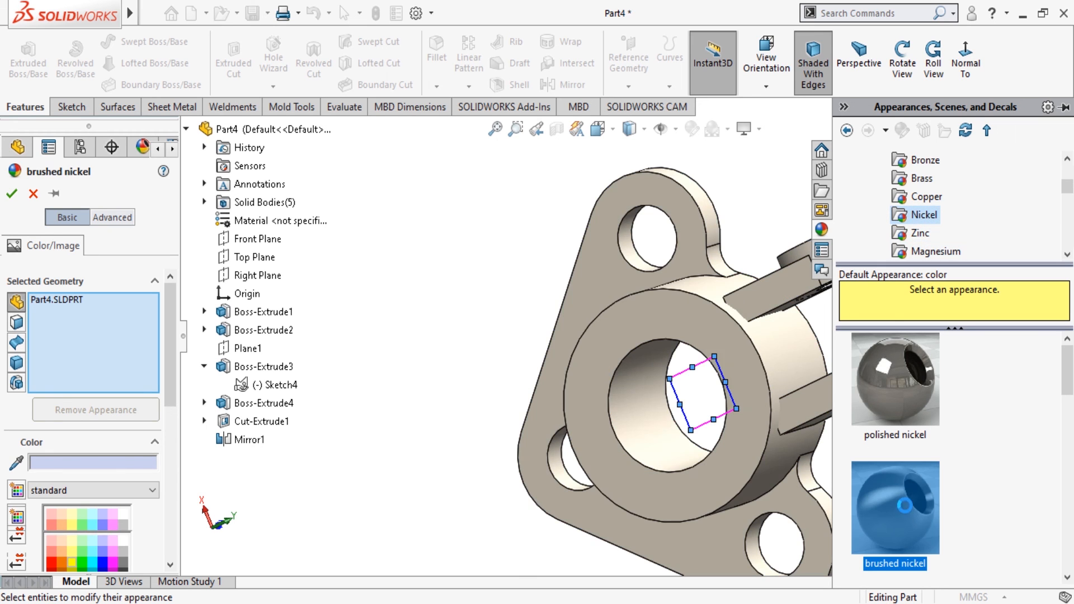
click(440, 446)
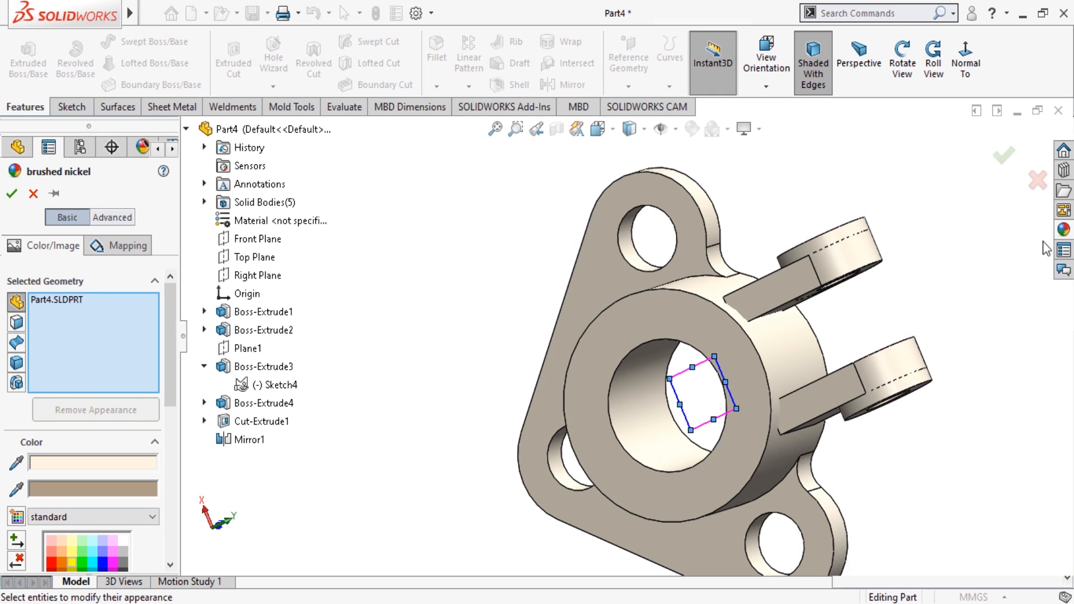
click(8, 196)
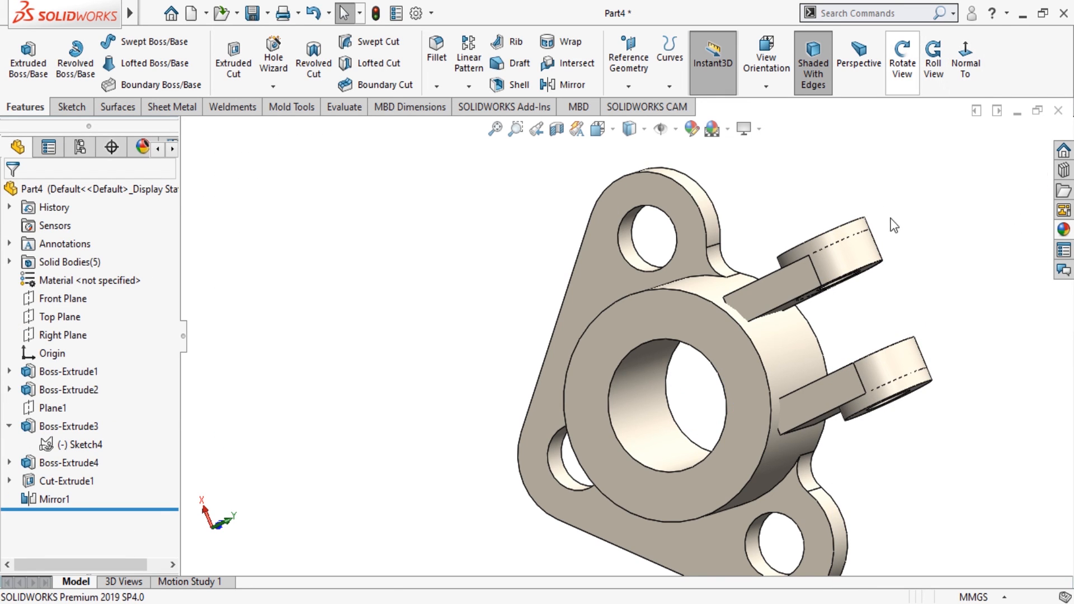
scroll(899, 225, up, 1)
click(902, 68)
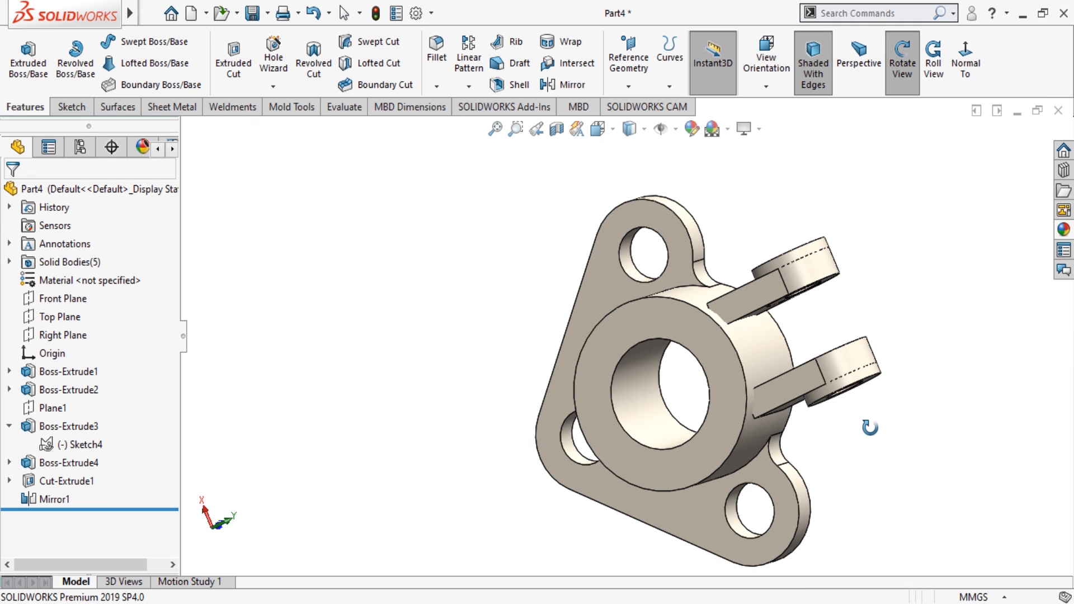
drag(894, 432, 894, 460)
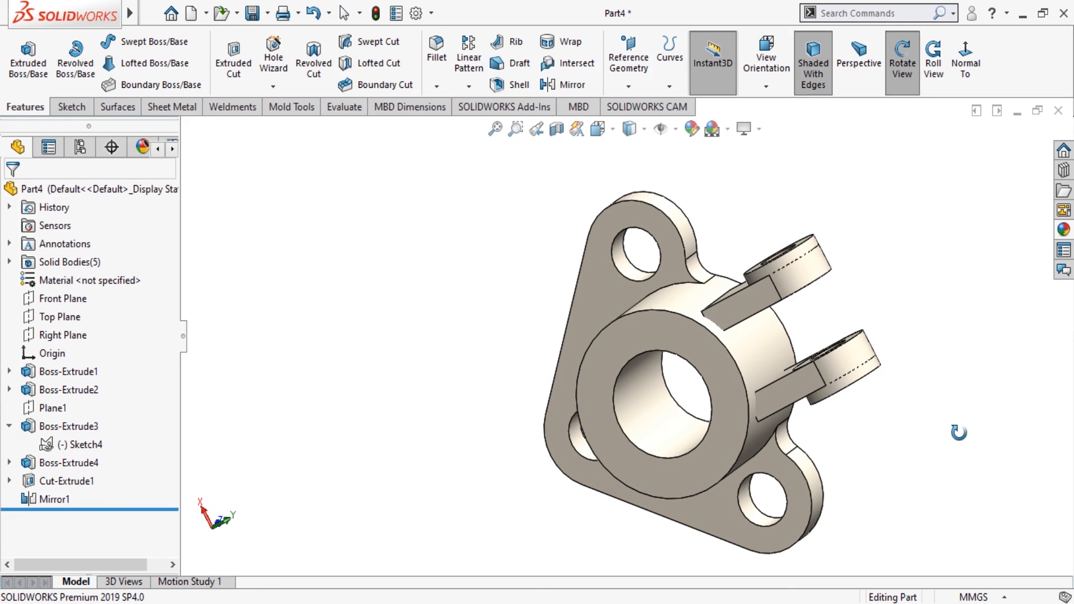
drag(971, 408, 790, 496)
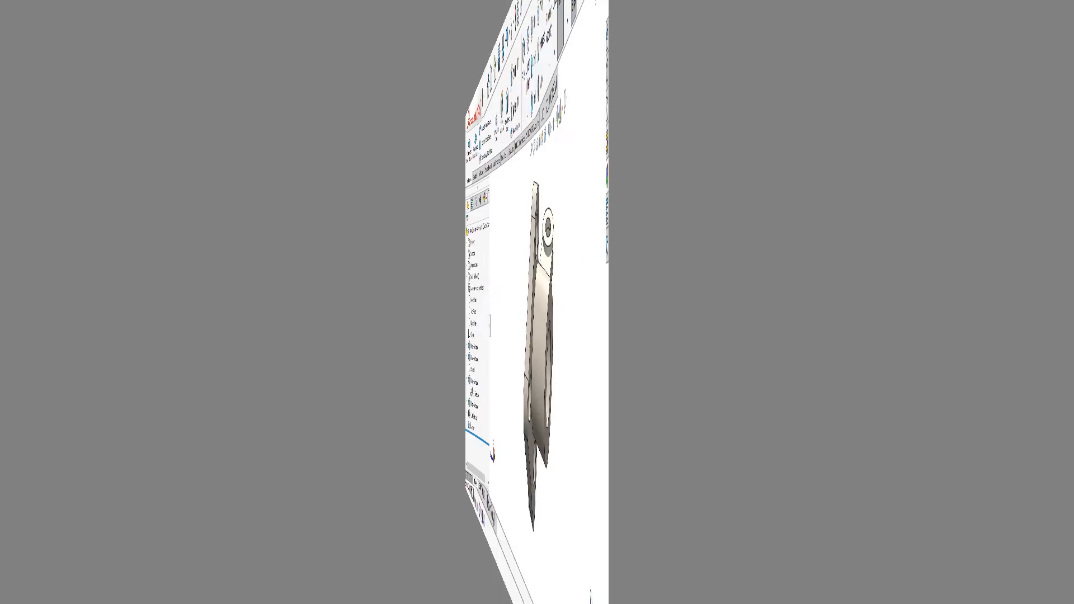